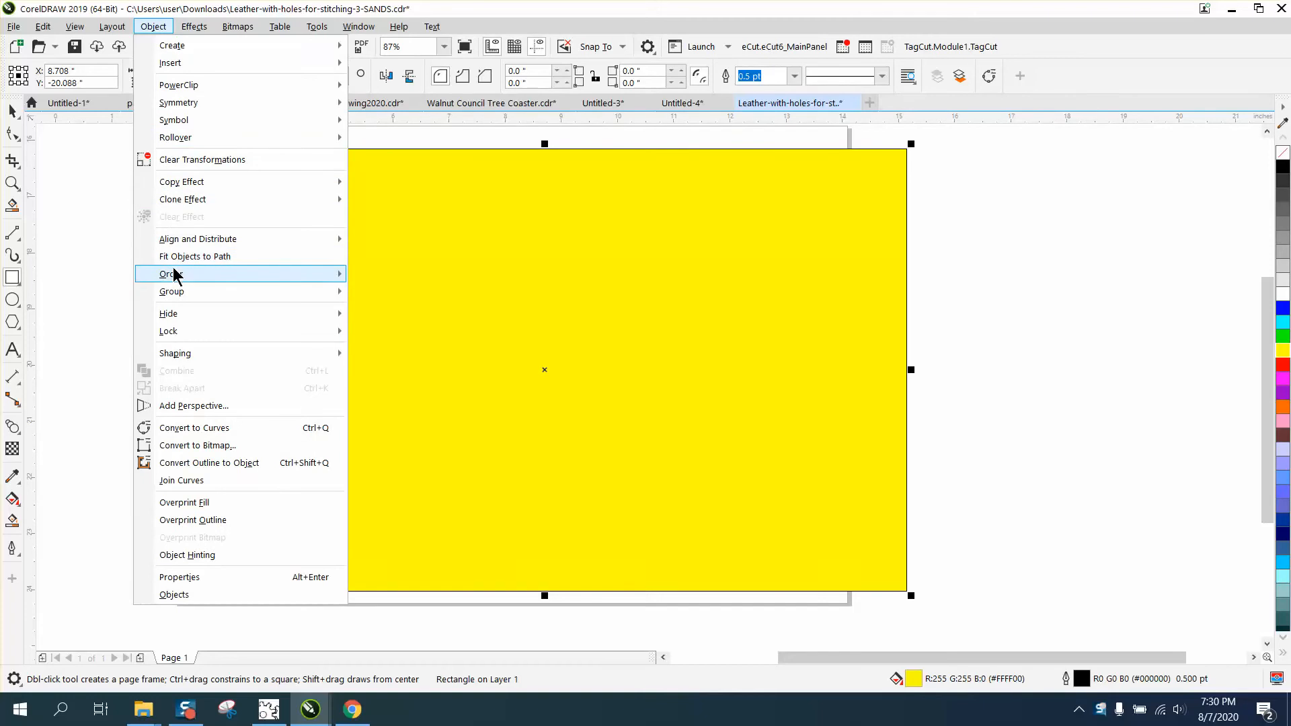
- Send the yellow rectangle to the back of the page and inspect the edges of the left wing tip up close
click(367, 292)
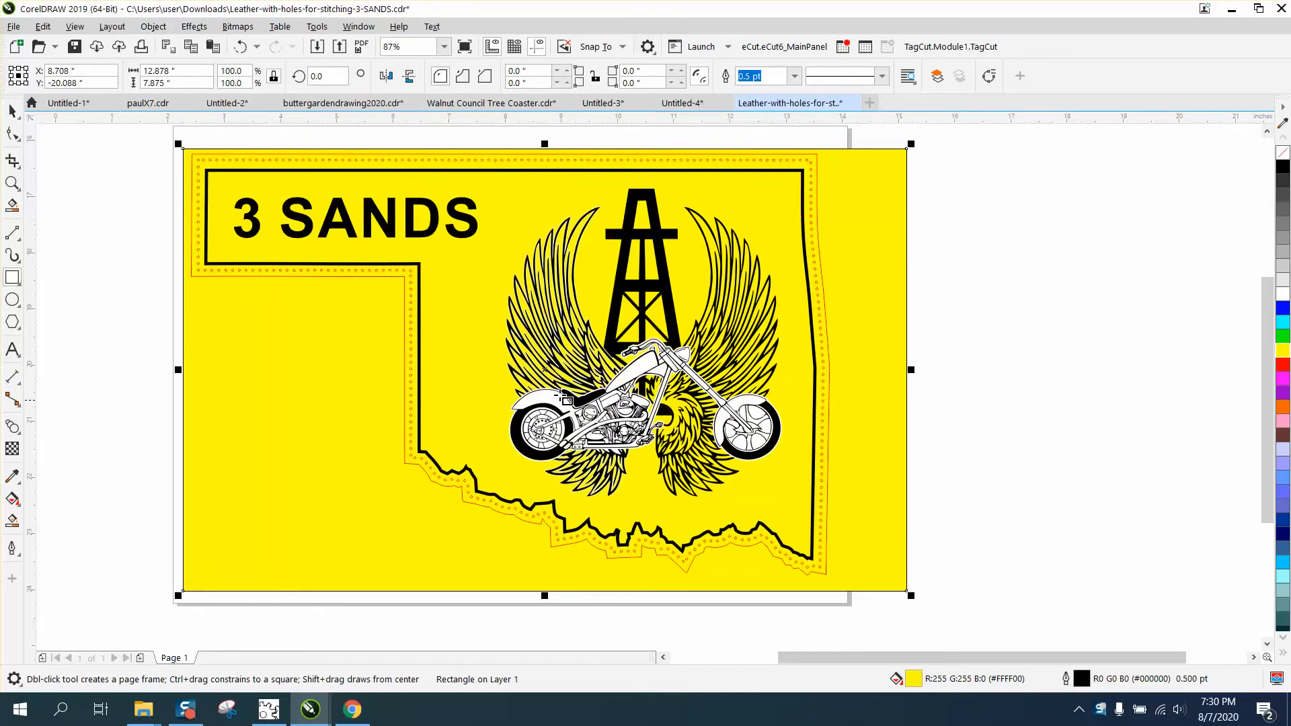
click(7, 185)
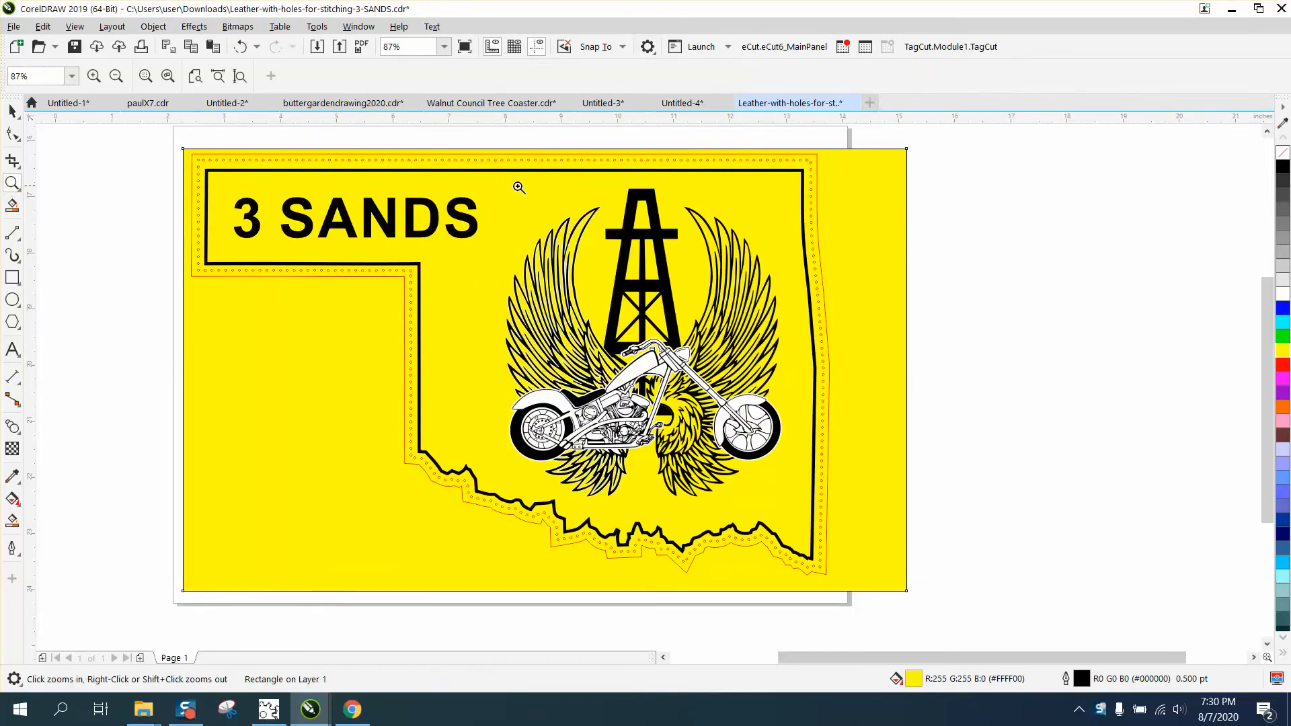
drag(538, 197, 646, 249)
scroll(663, 263, down, 4)
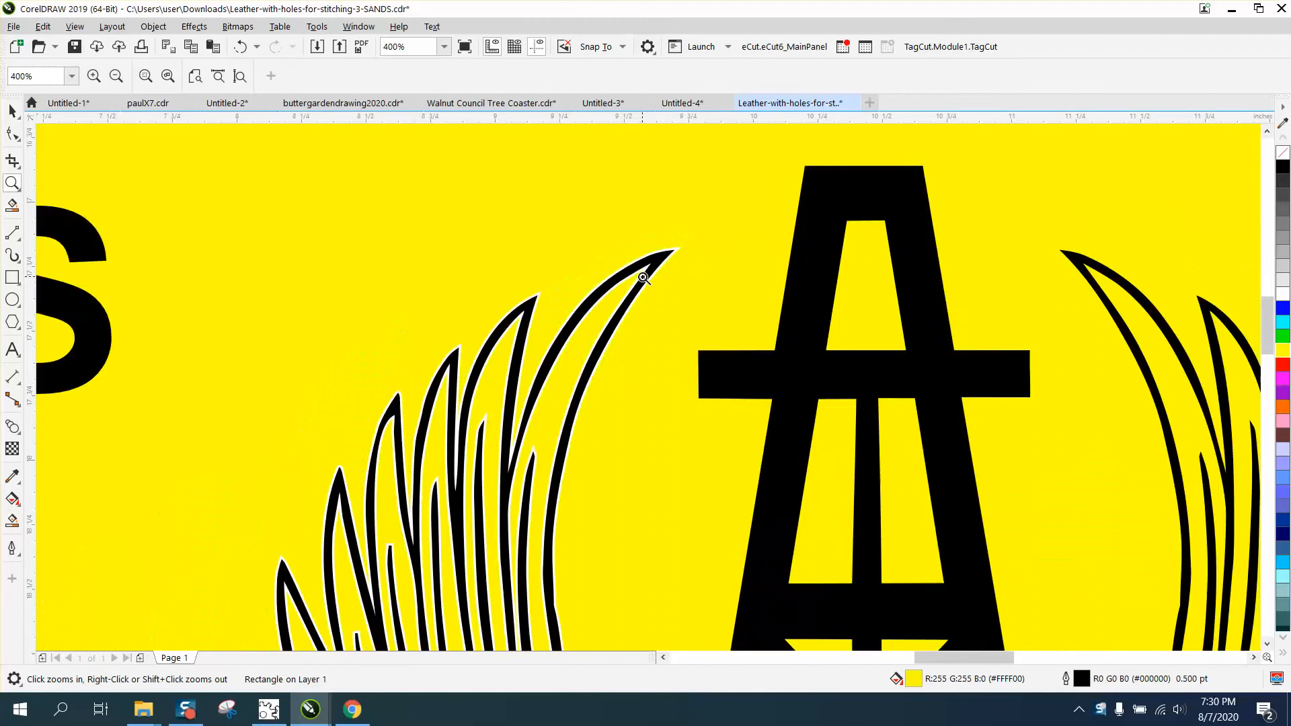
scroll(623, 276, down, 2)
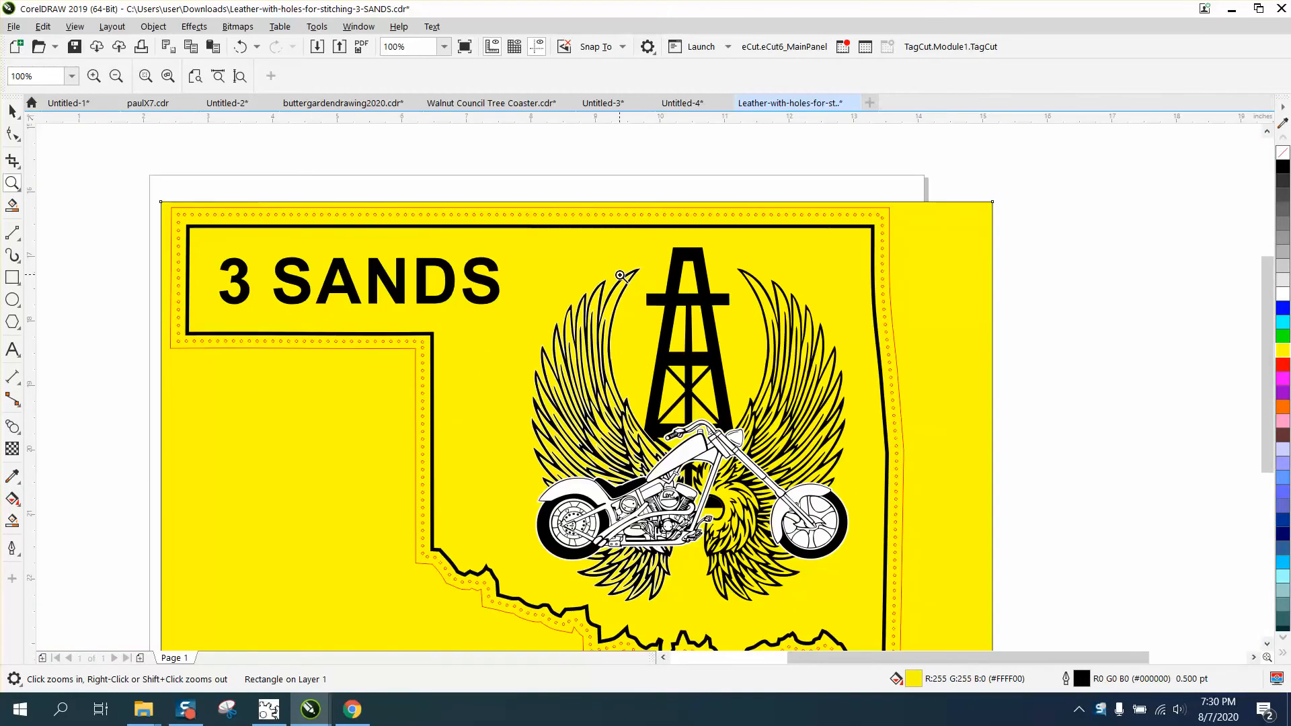
- Shift the yellow background rectangle slightly up and to the right, leaving it deselected
click(13, 112)
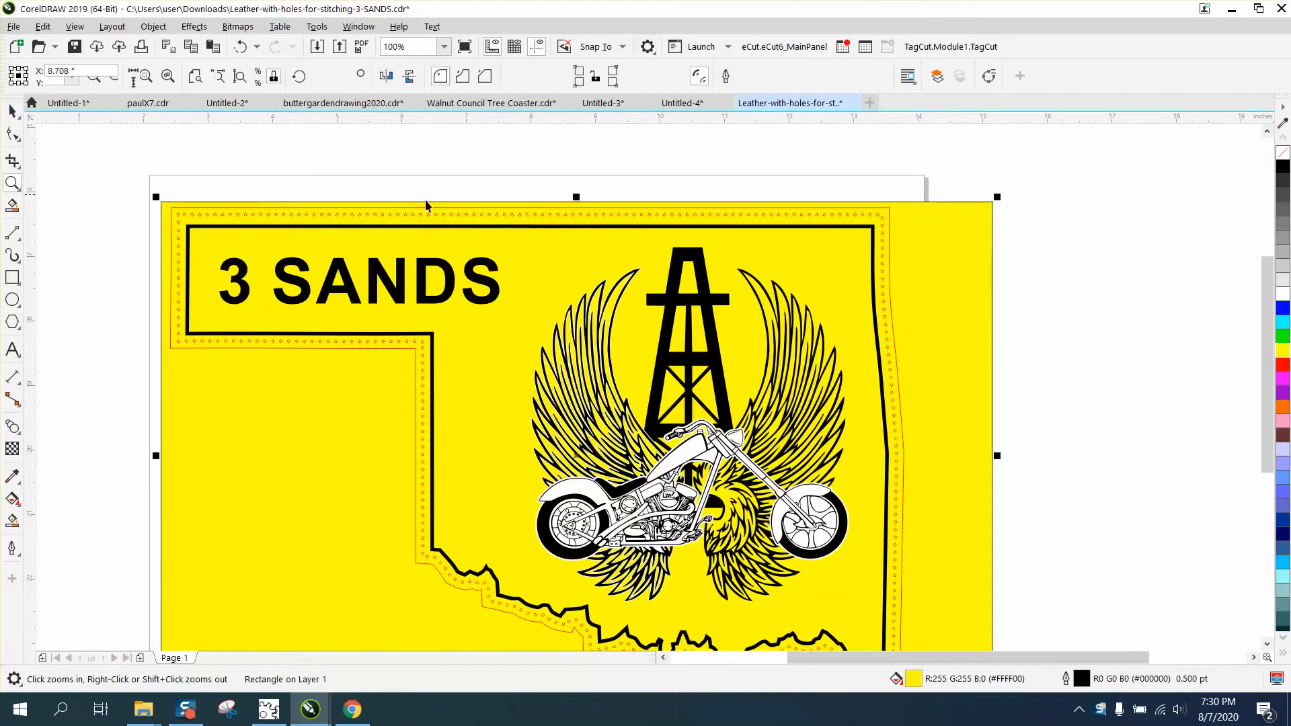
drag(918, 274, 925, 248)
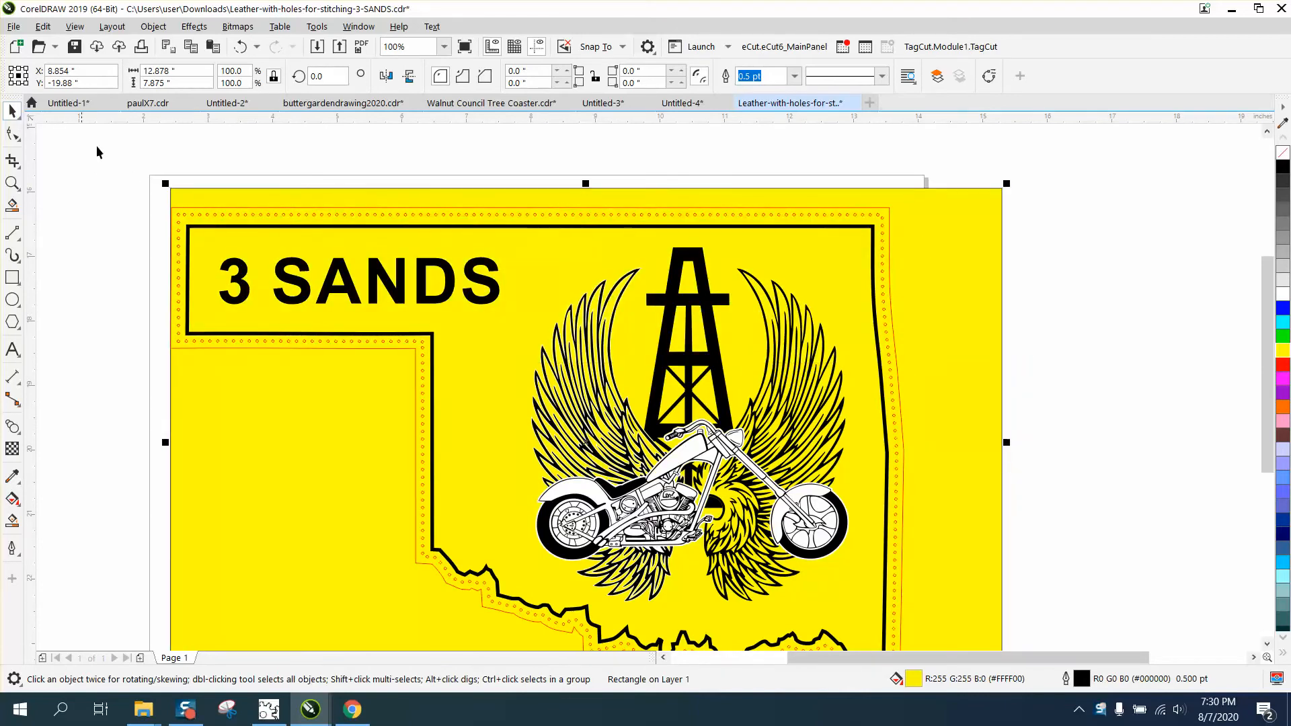
click(407, 159)
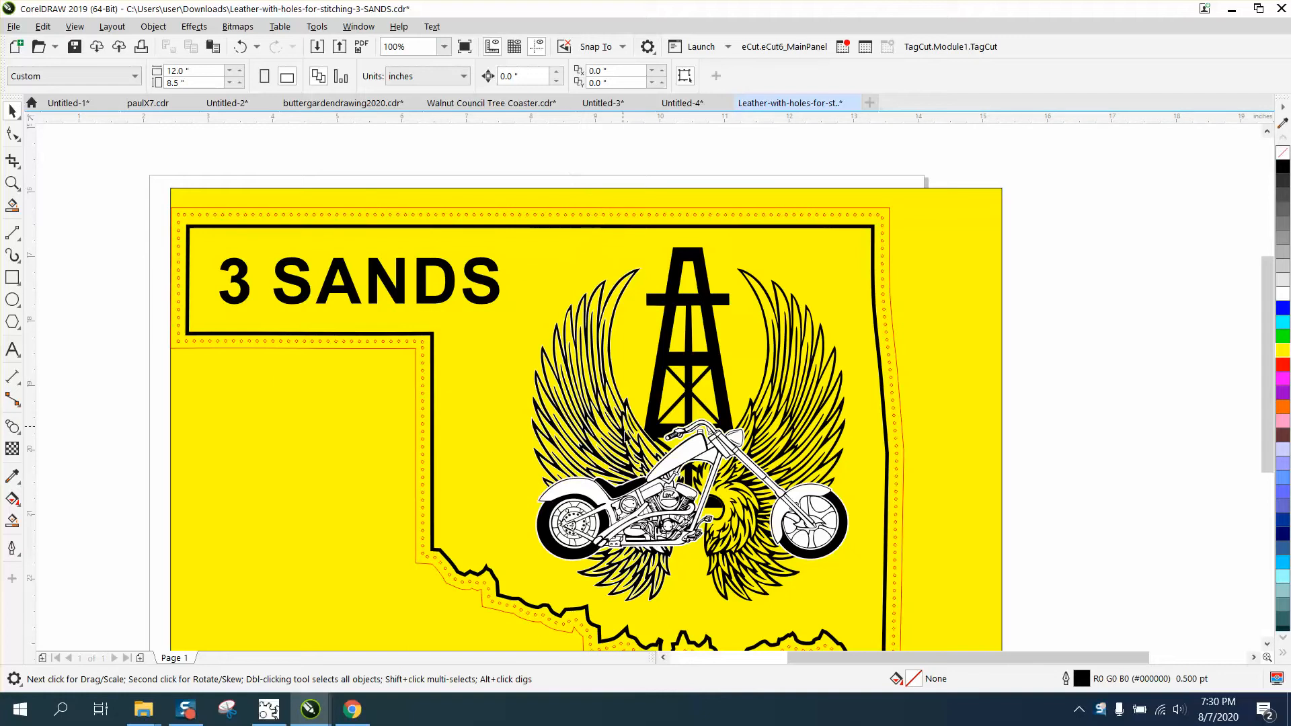
- Set the document's nudge distance to 10 inches with no object selected
click(689, 449)
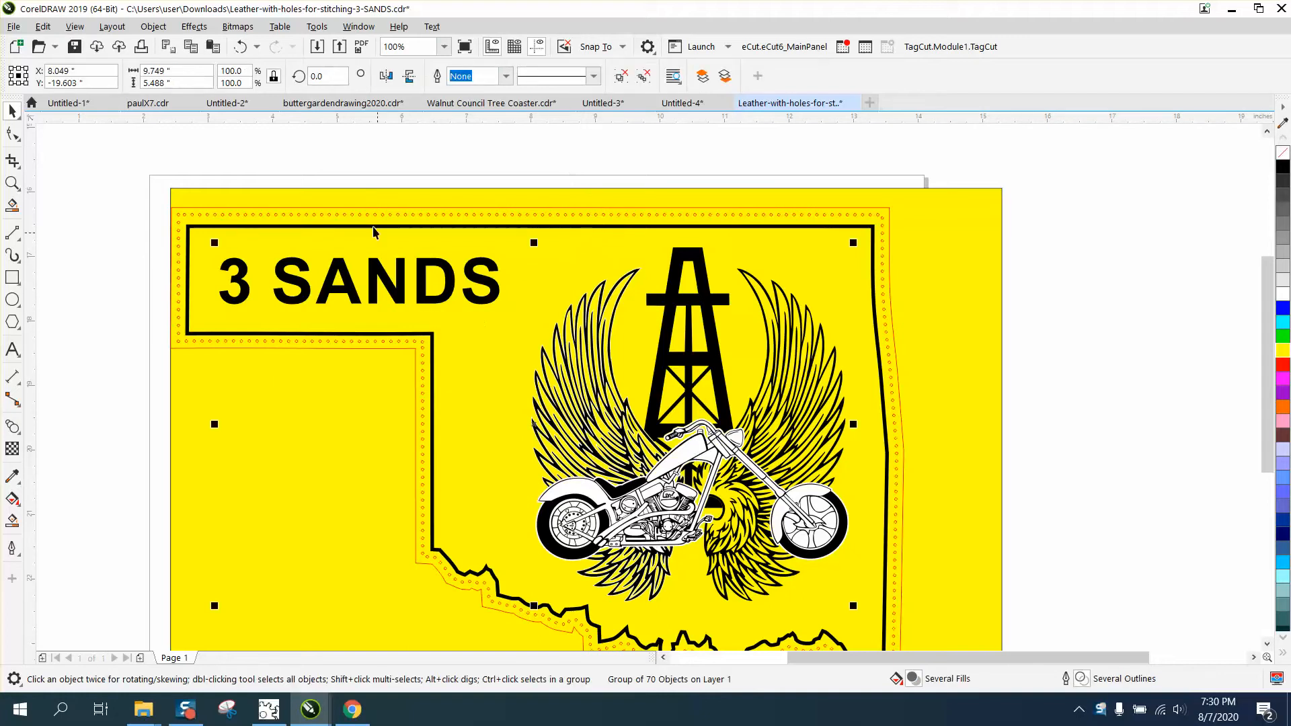
click(350, 161)
click(542, 77)
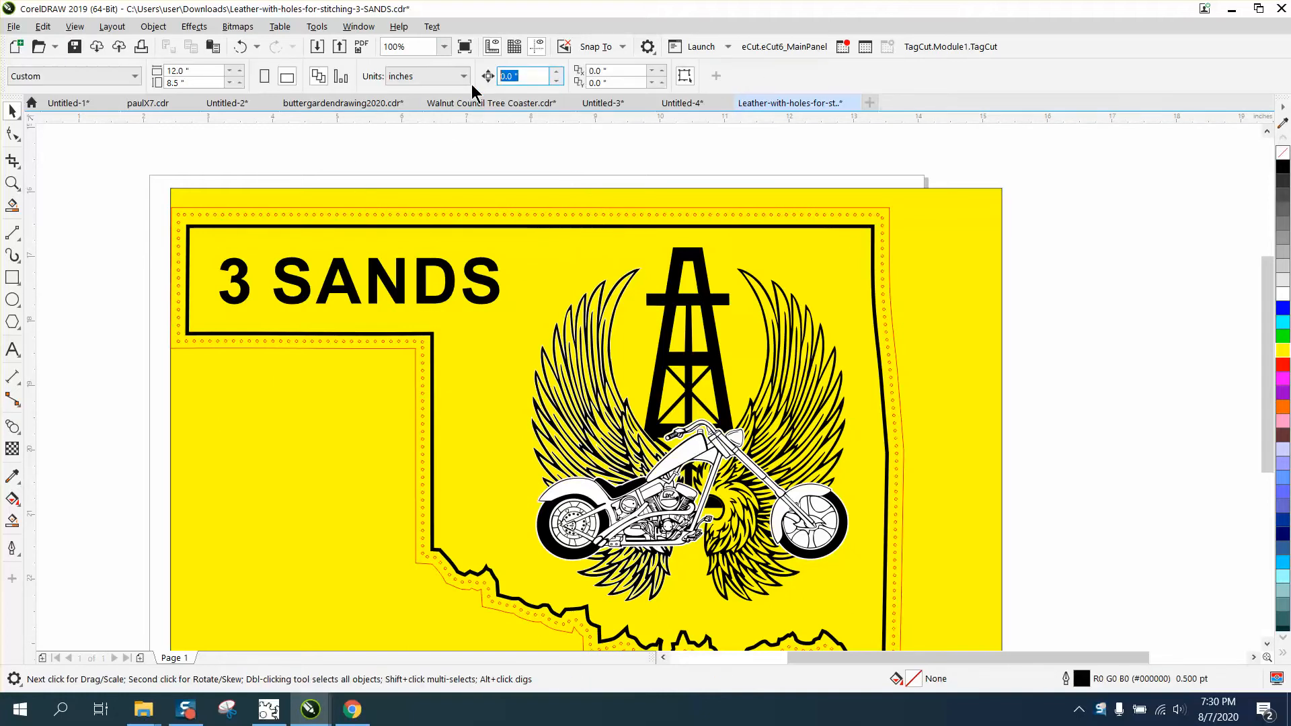
text(10)
- Ungroup the artwork group containing the lettering, derrick, wings and motorcycle, and clear the selection
click(794, 503)
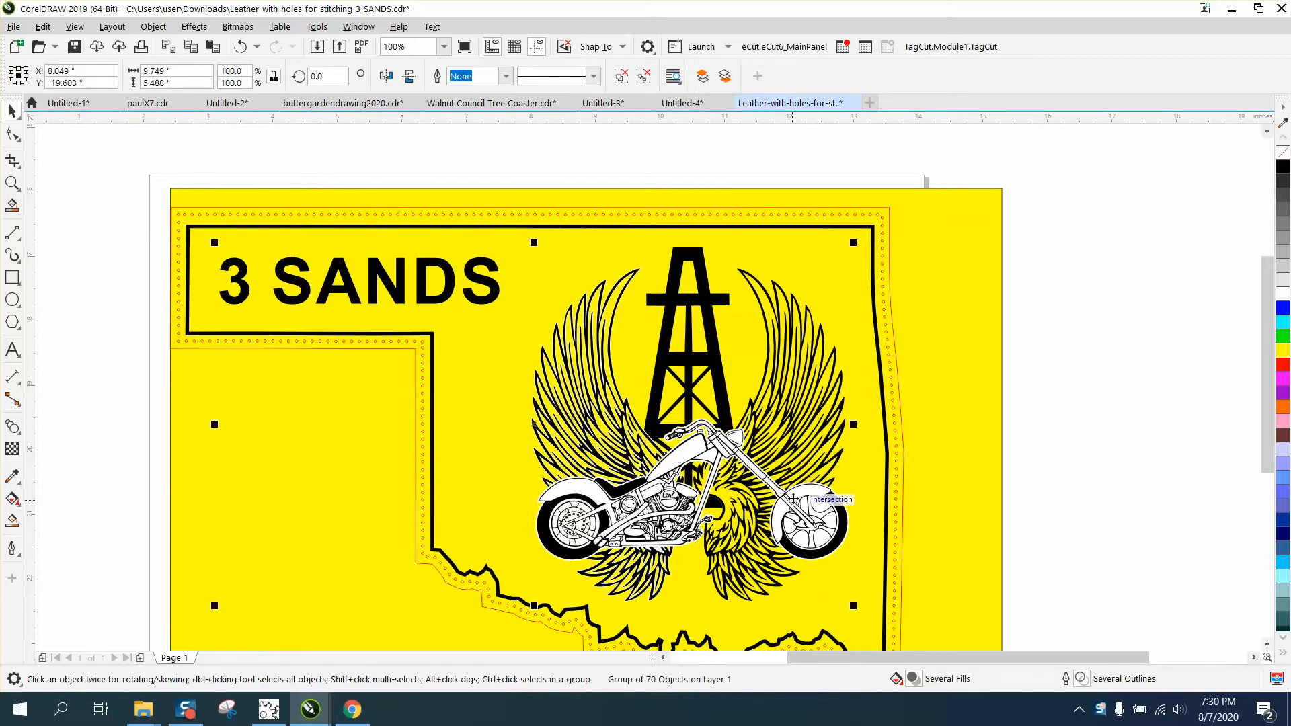
click(153, 27)
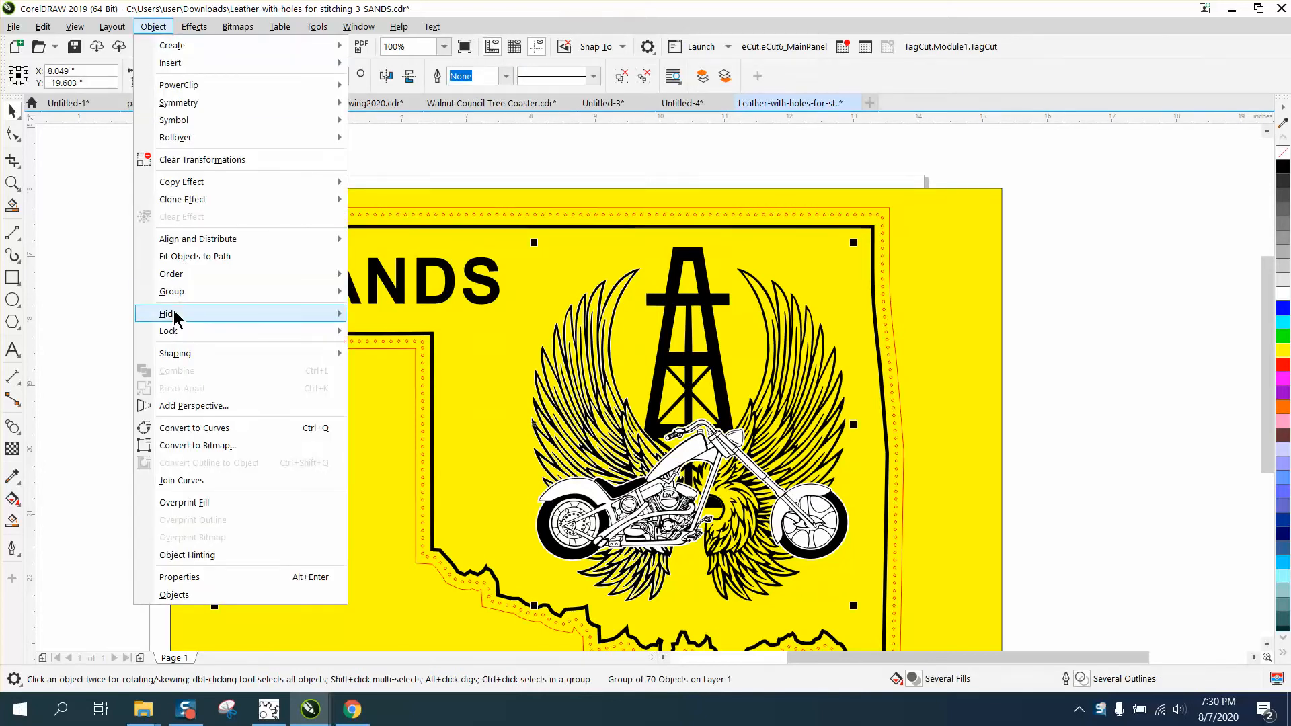
mouse_move(176, 295)
click(376, 311)
click(611, 184)
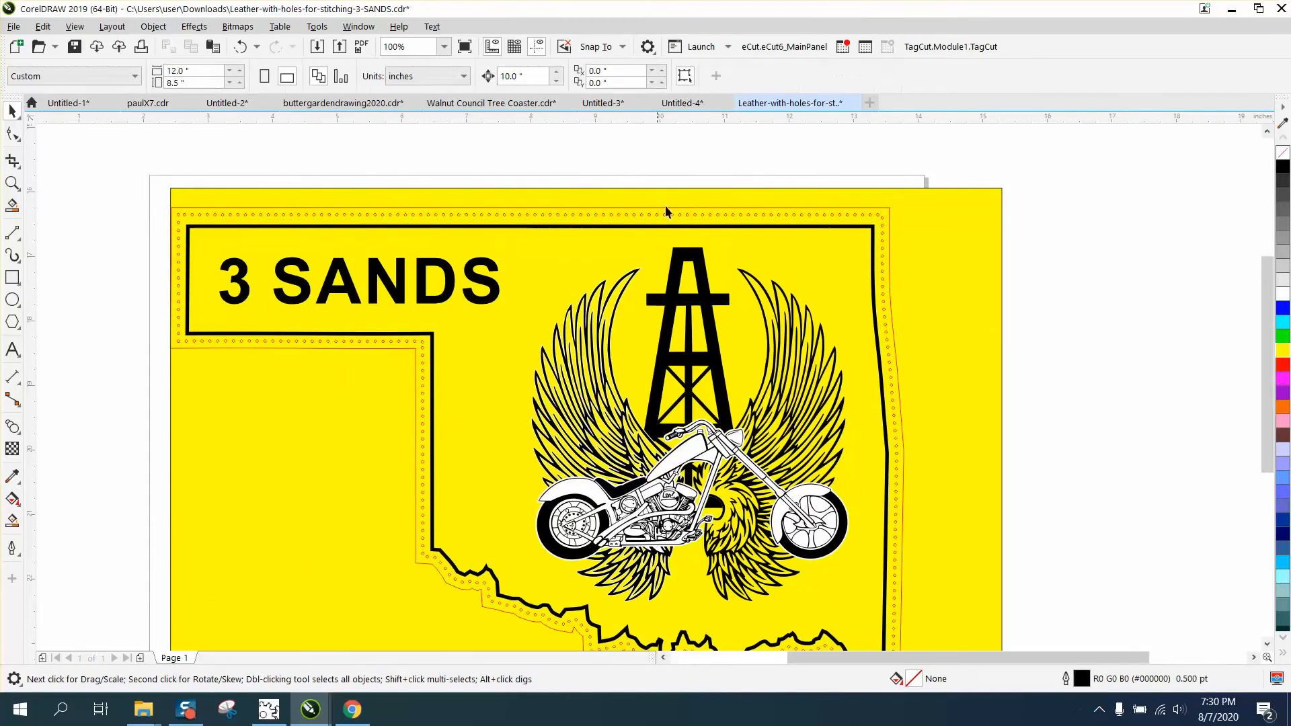
- Nudge the white motorcycle silhouette 10 inches to the right, off the design
click(685, 451)
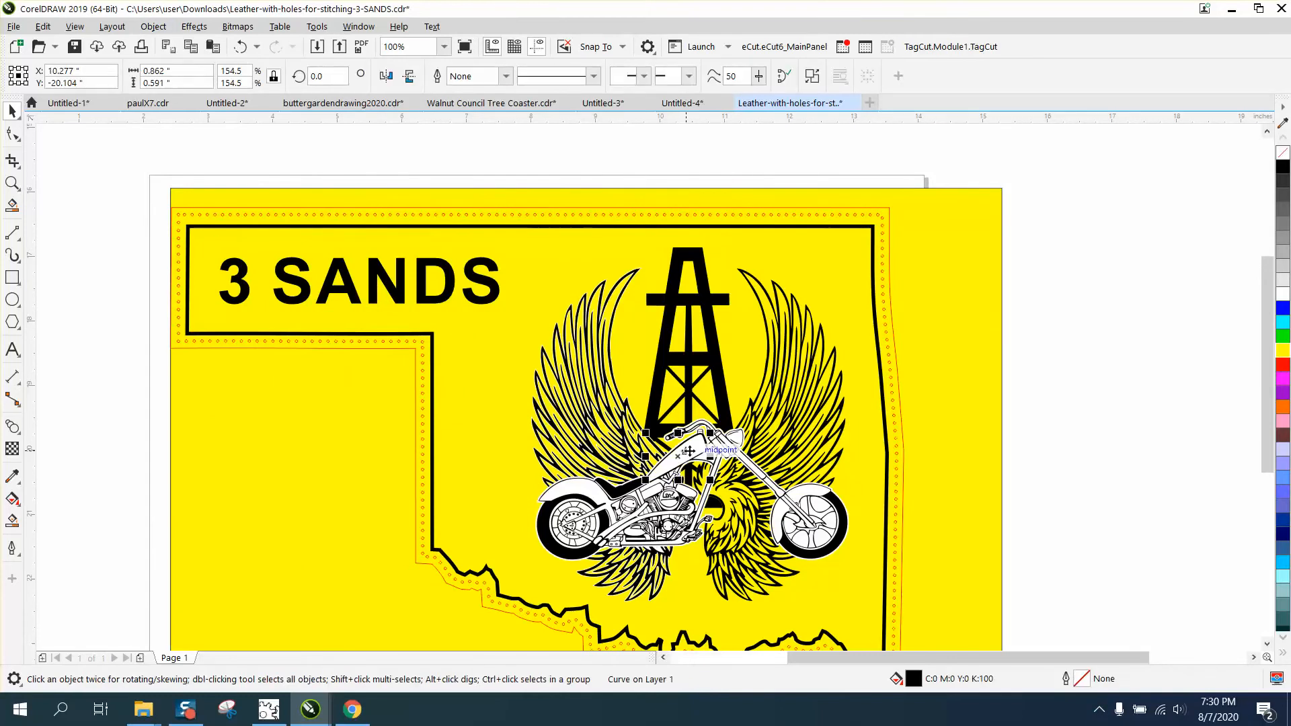
click(802, 495)
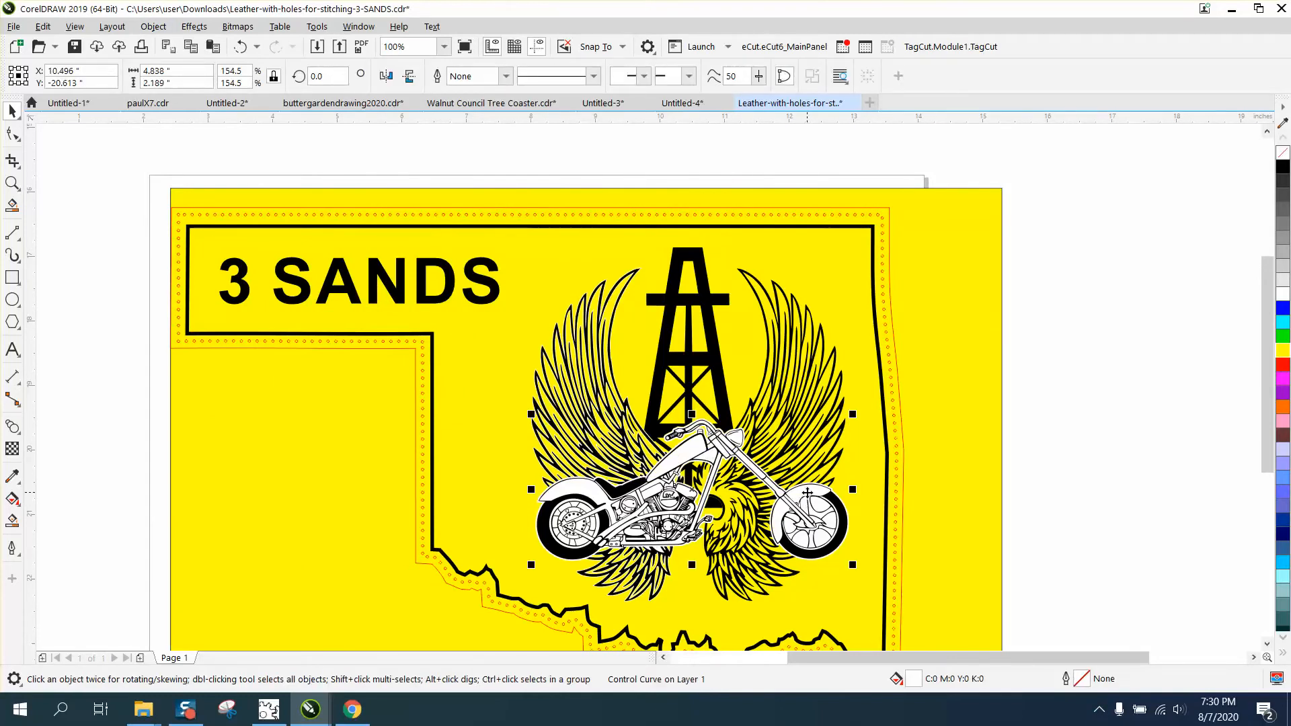
key(Right)
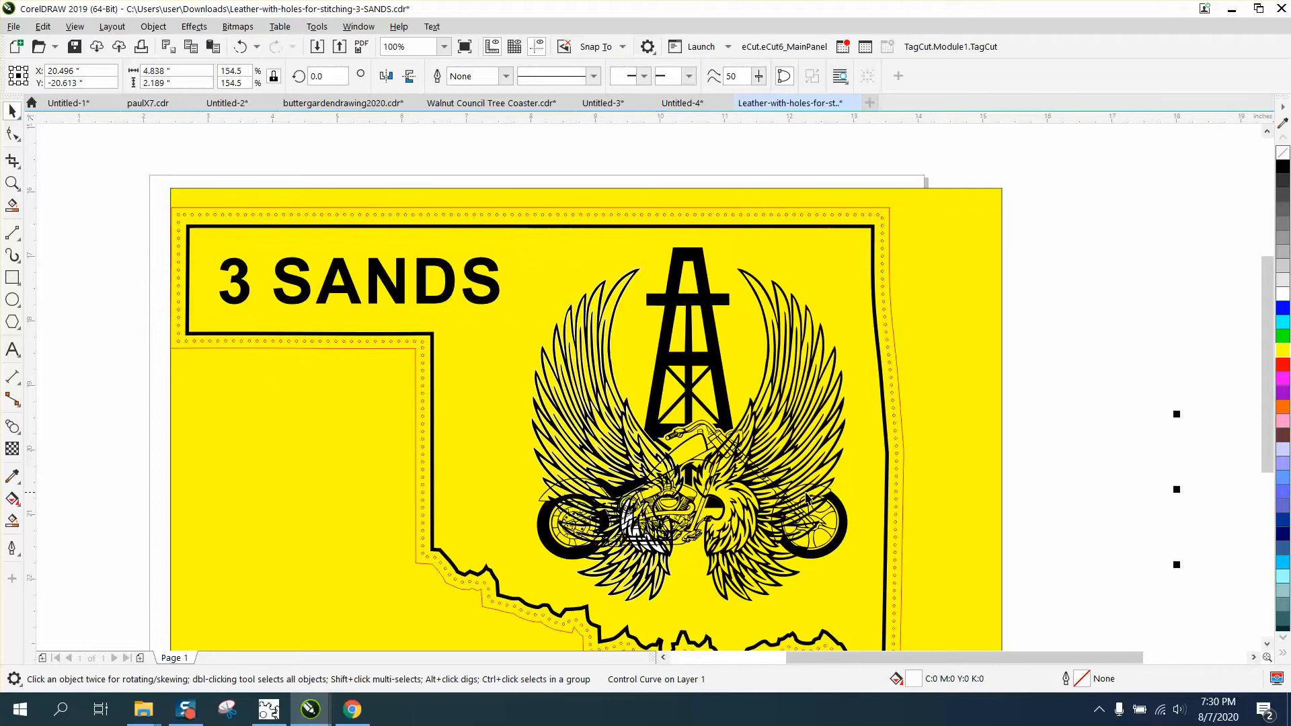
- Nudge the left wing and the right wing 10 inches to the right, off the design
click(618, 395)
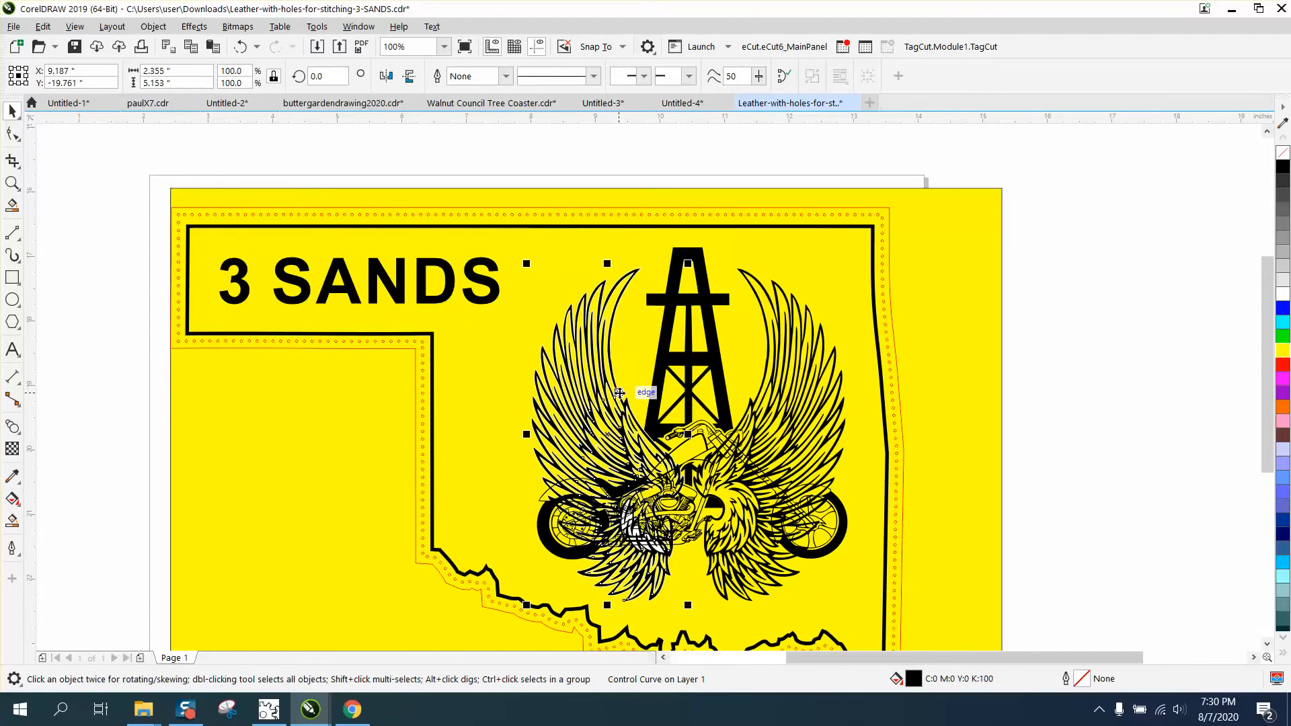
key(Right)
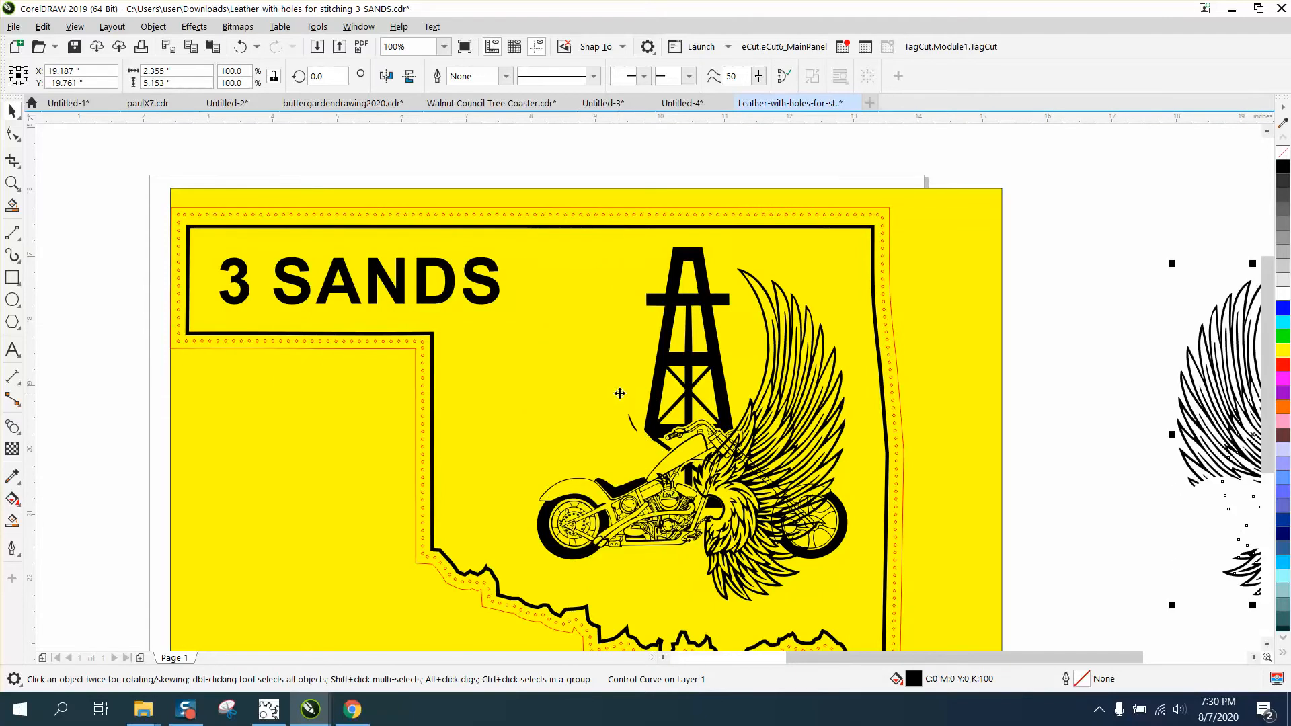
click(766, 397)
key(Right)
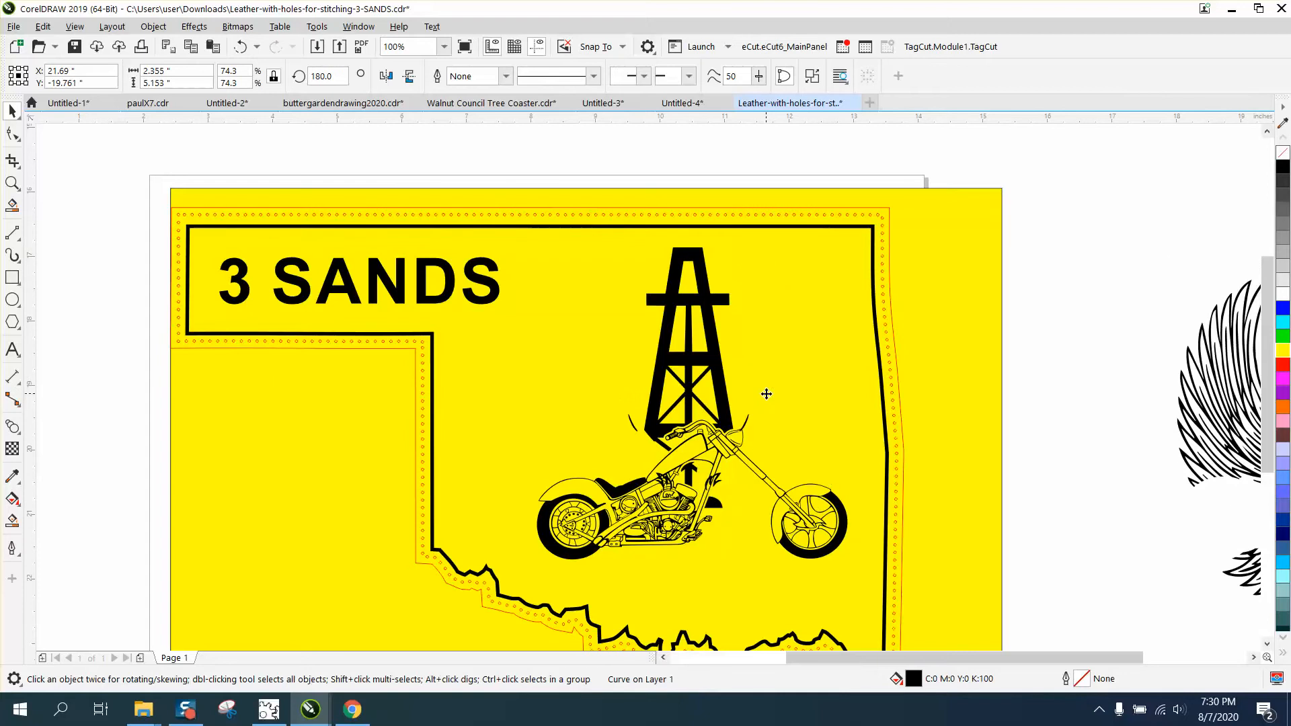
- Remove the fill from the moved wings and motorcycle silhouette and give them a black outline
key(F3)
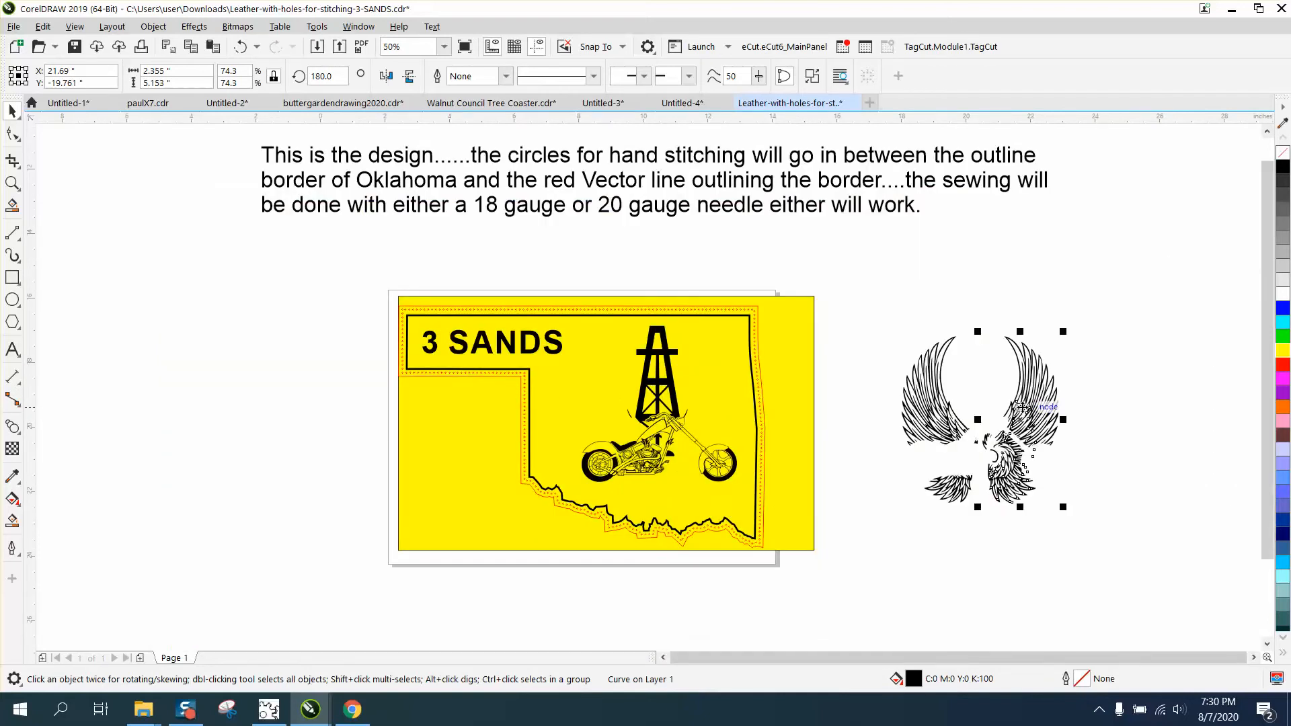
click(1070, 404)
click(1052, 405)
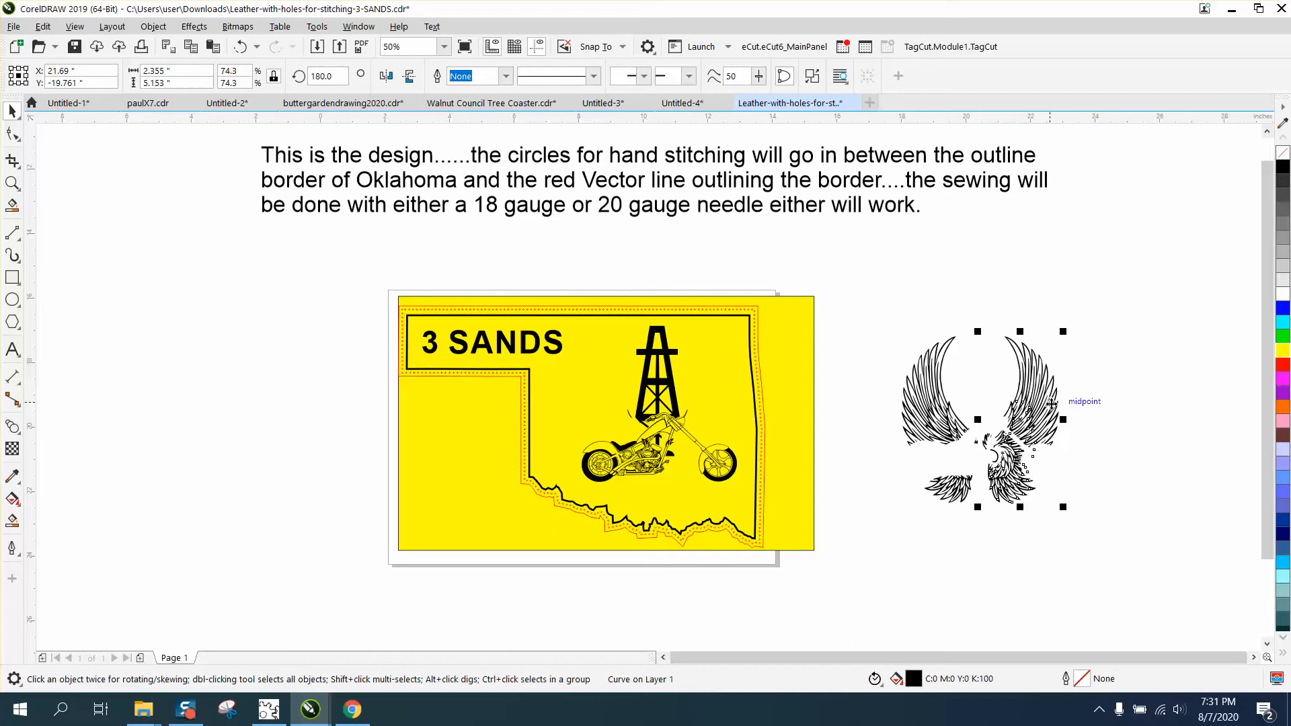
click(12, 183)
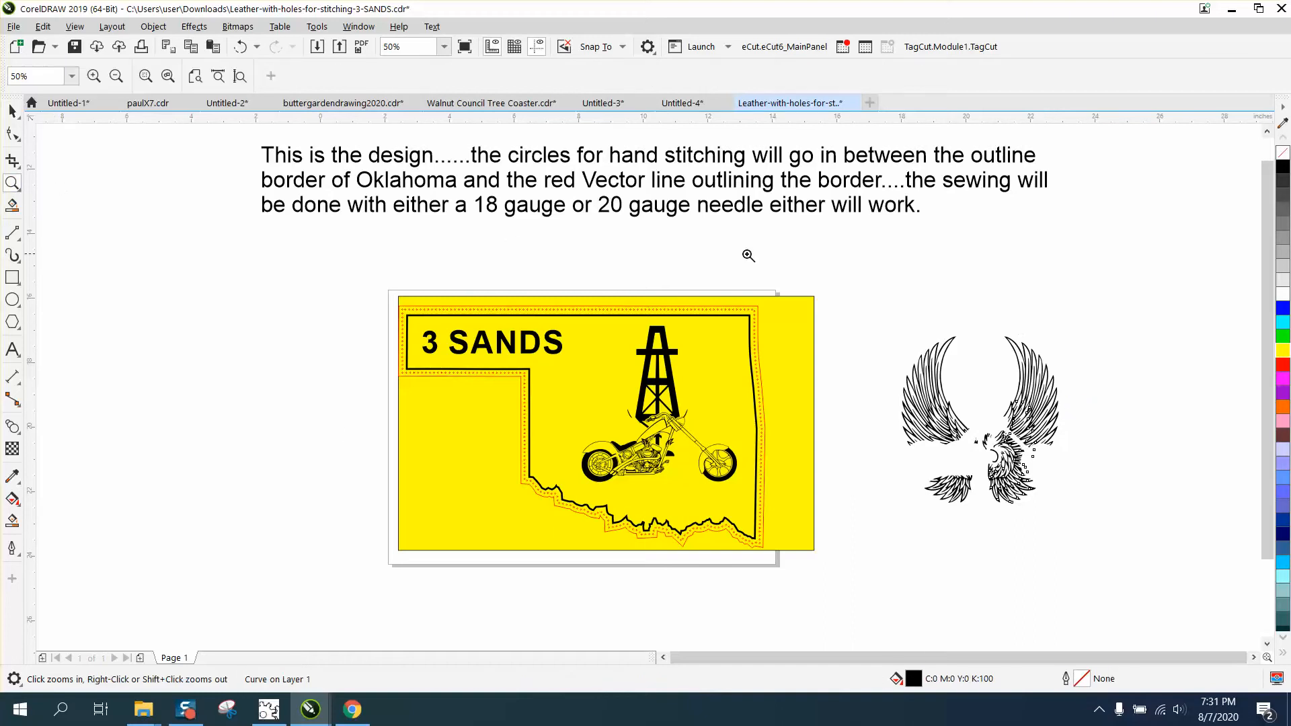
drag(907, 409, 1210, 567)
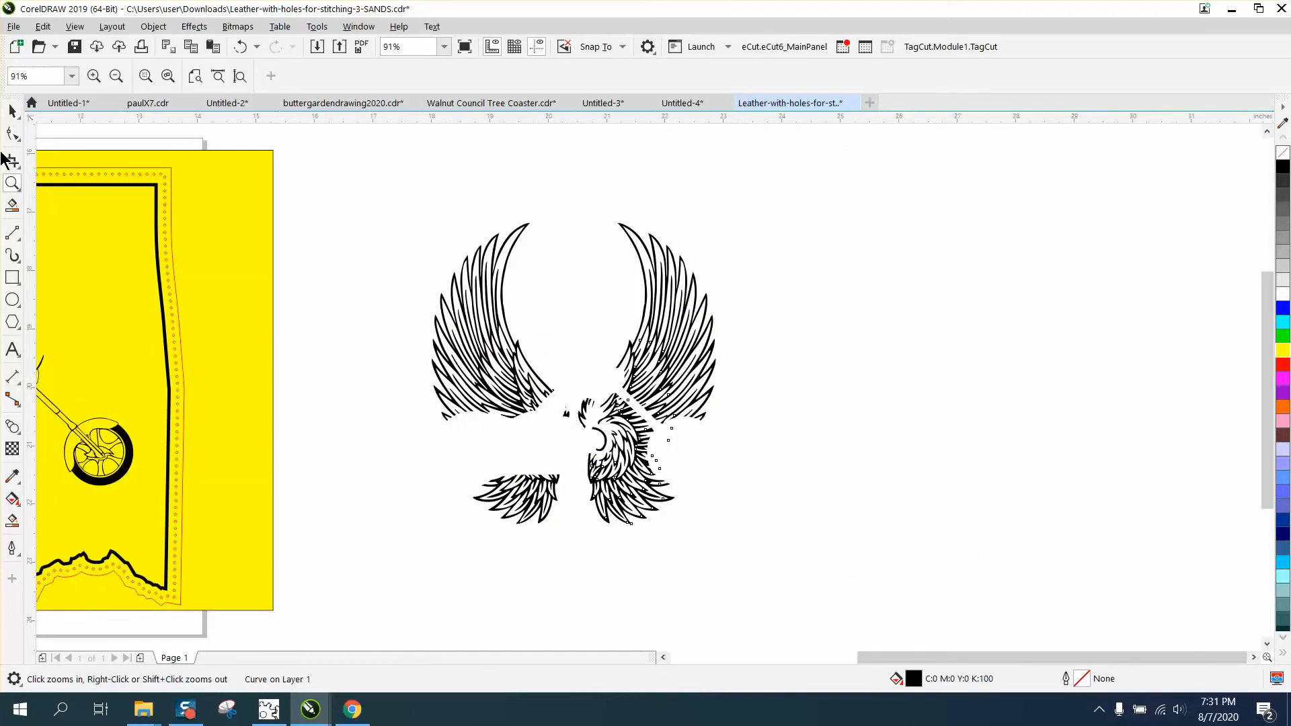
click(12, 111)
drag(347, 185, 509, 374)
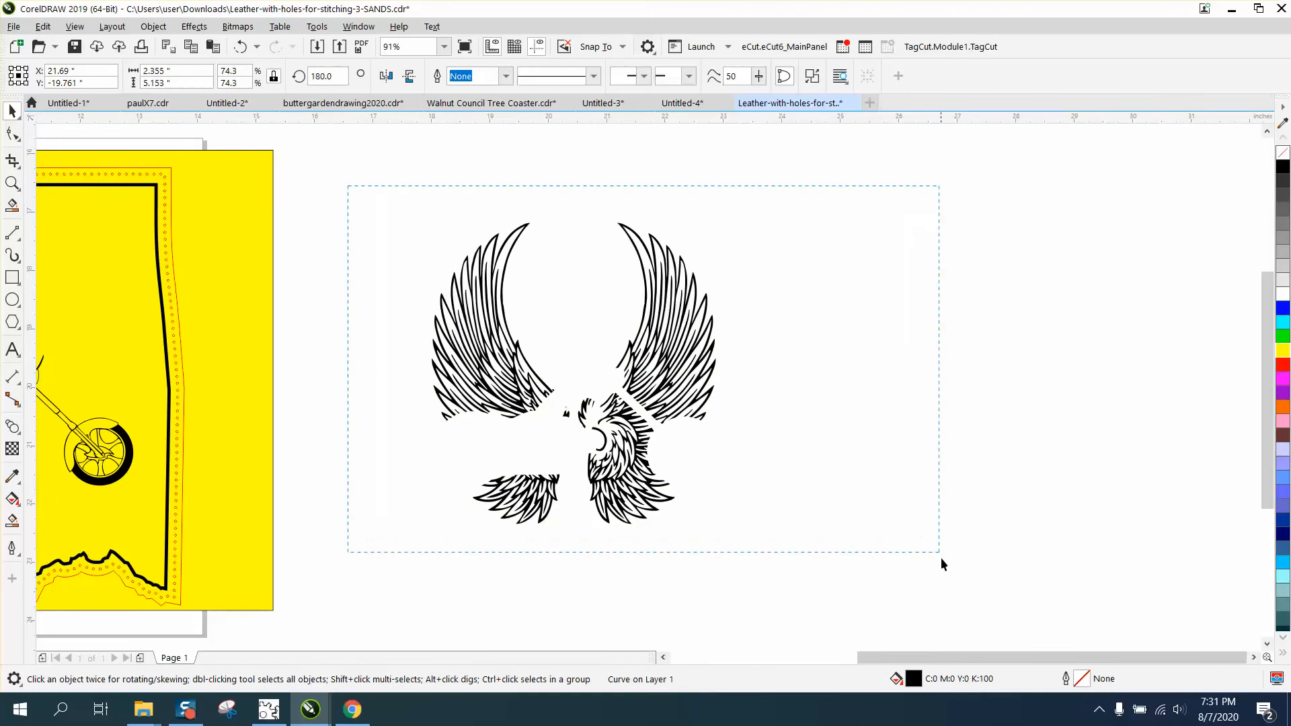
drag(941, 558, 951, 619)
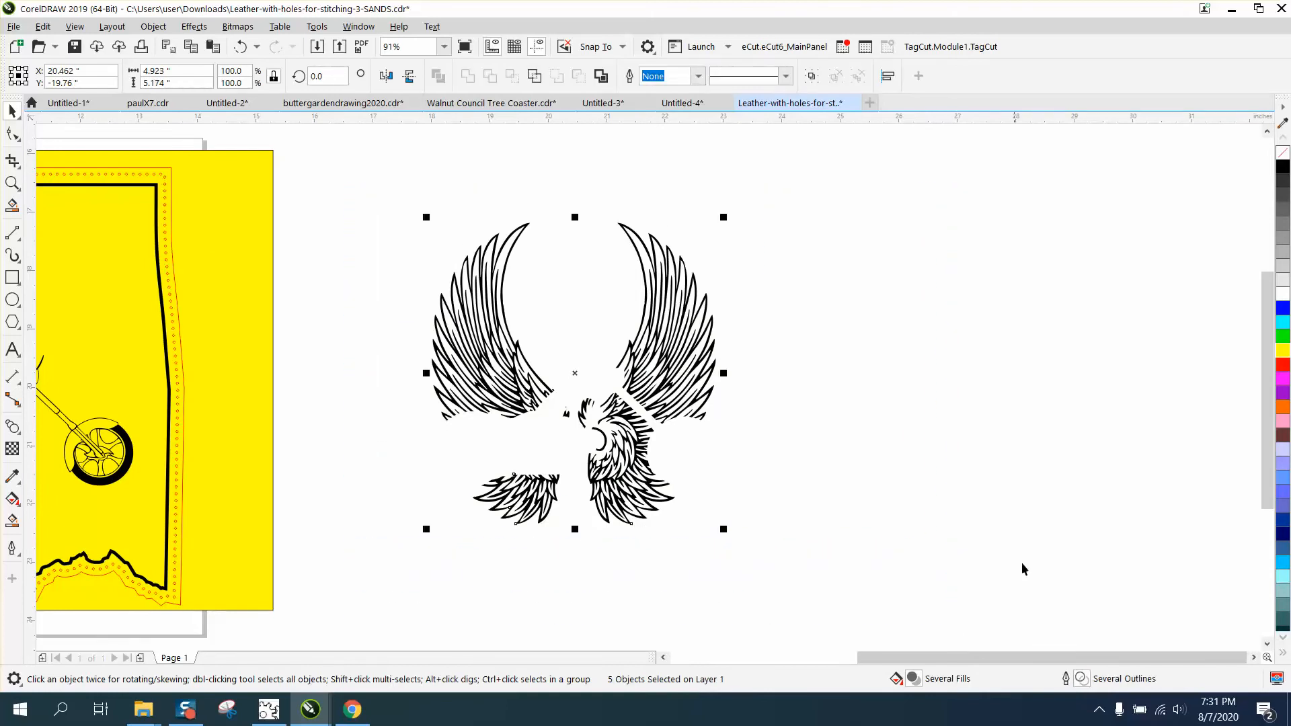
click(1283, 157)
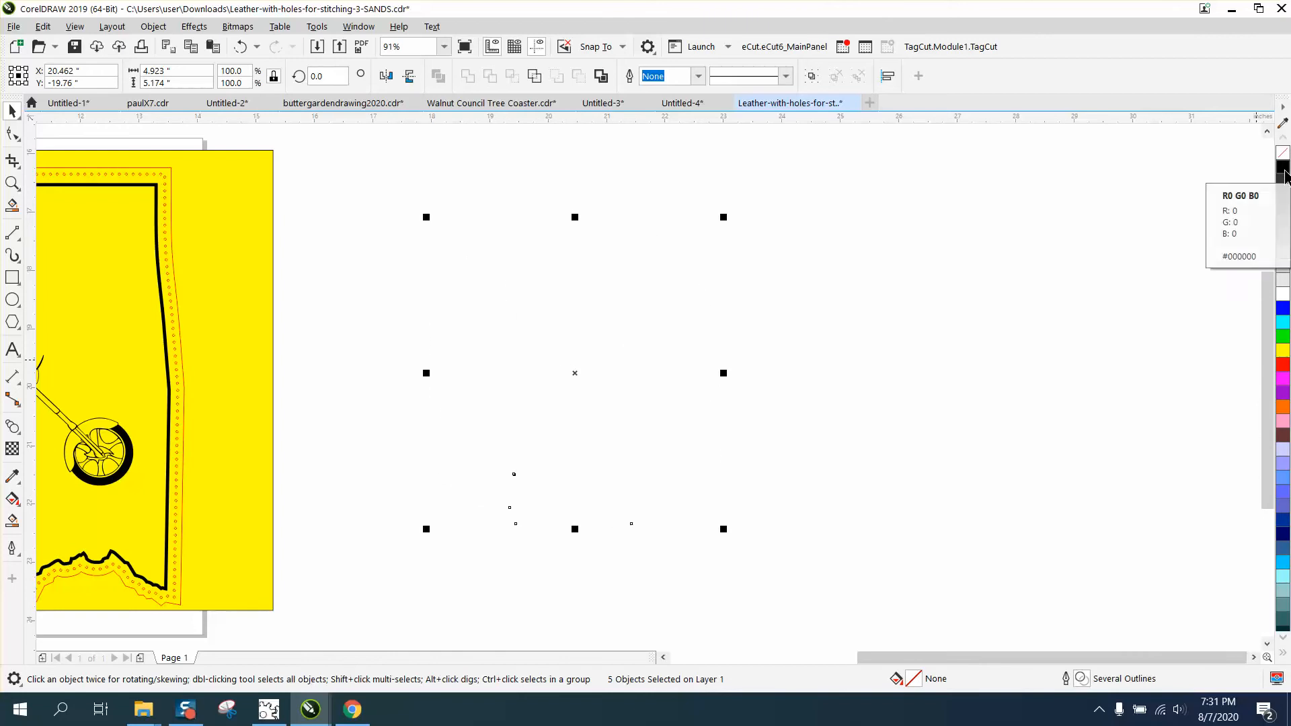
right_click(1282, 176)
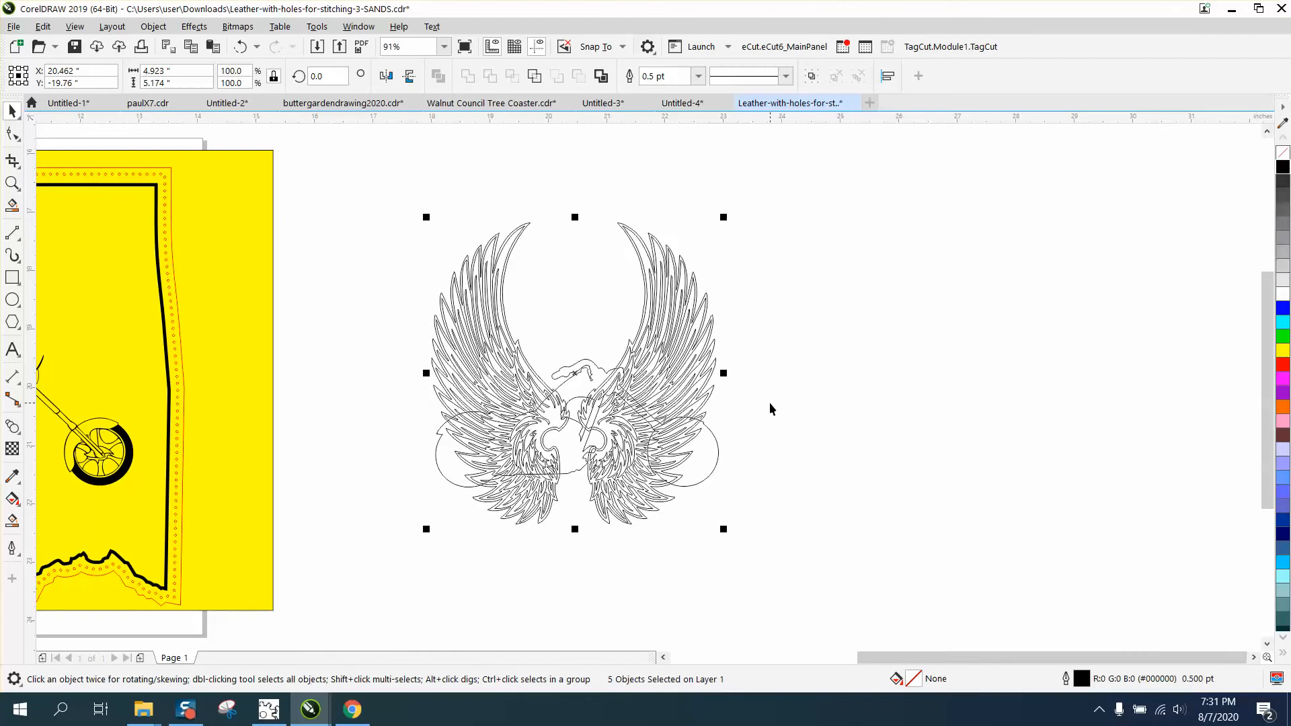
- Move the motorcycle silhouette outline another 10 inches to the right, clear of the wings
scroll(770, 409, down, 3)
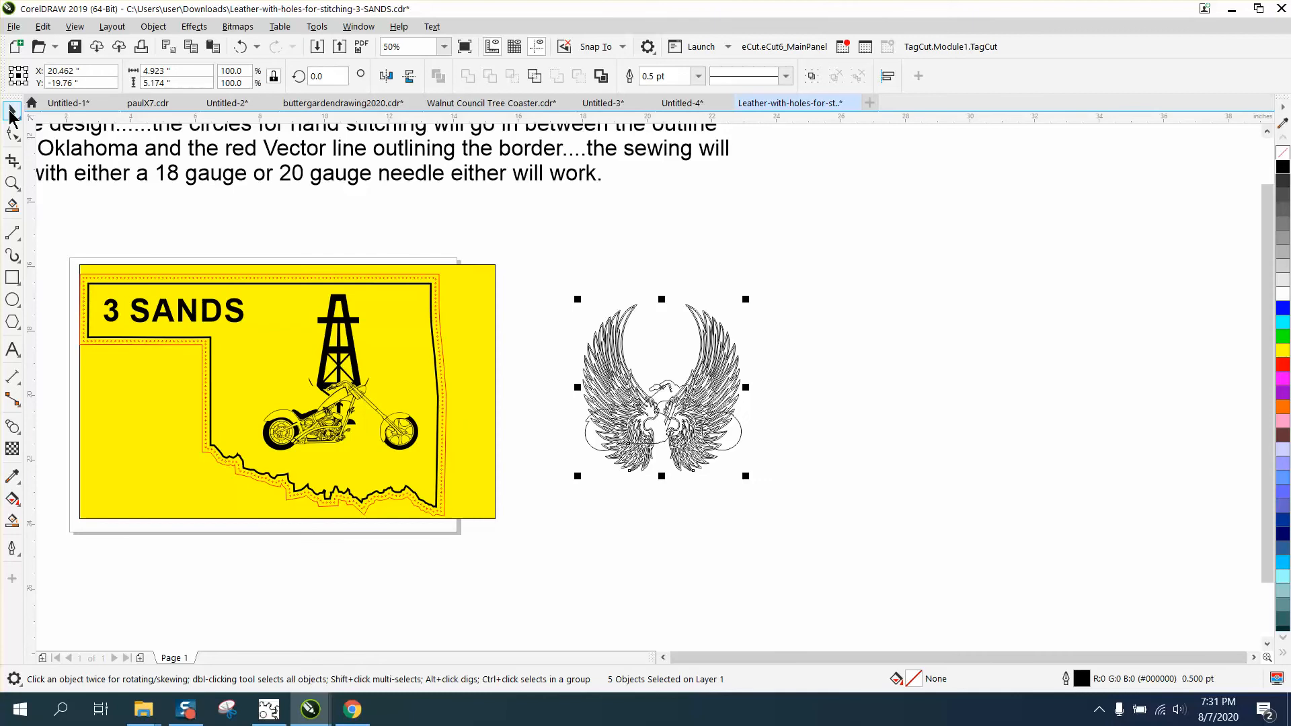
click(12, 183)
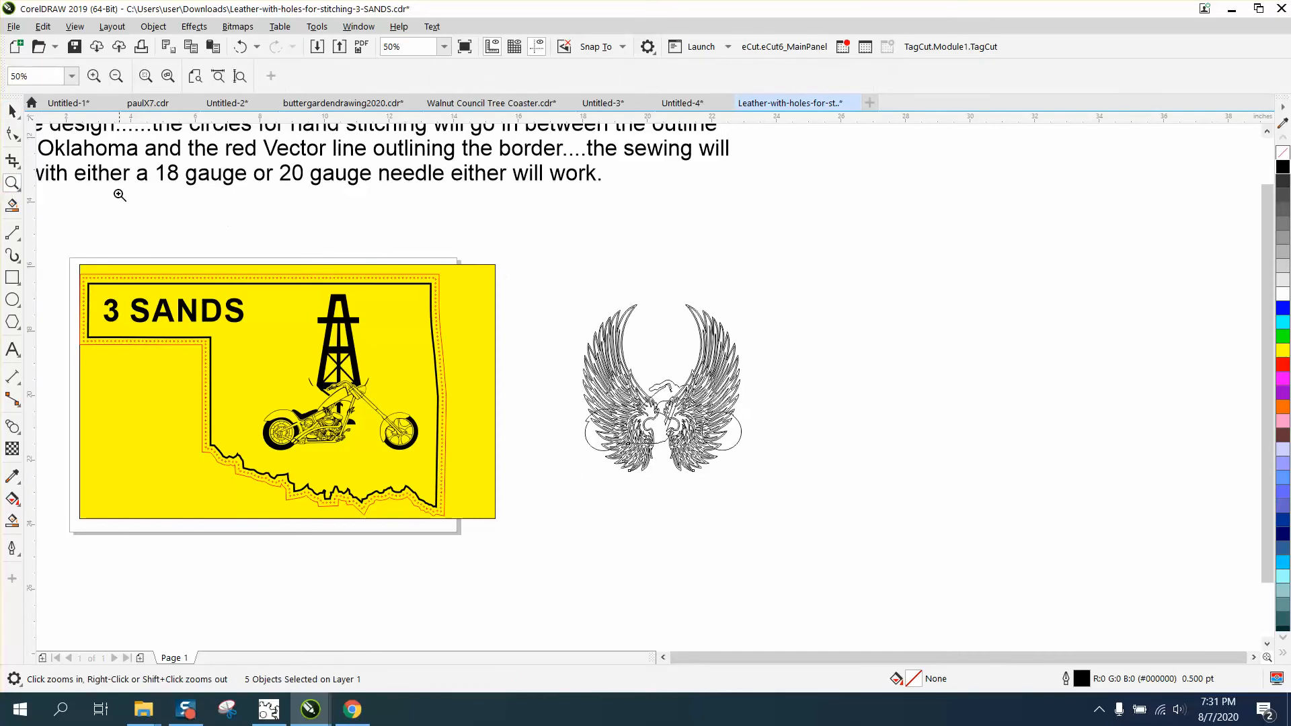
click(12, 110)
click(814, 344)
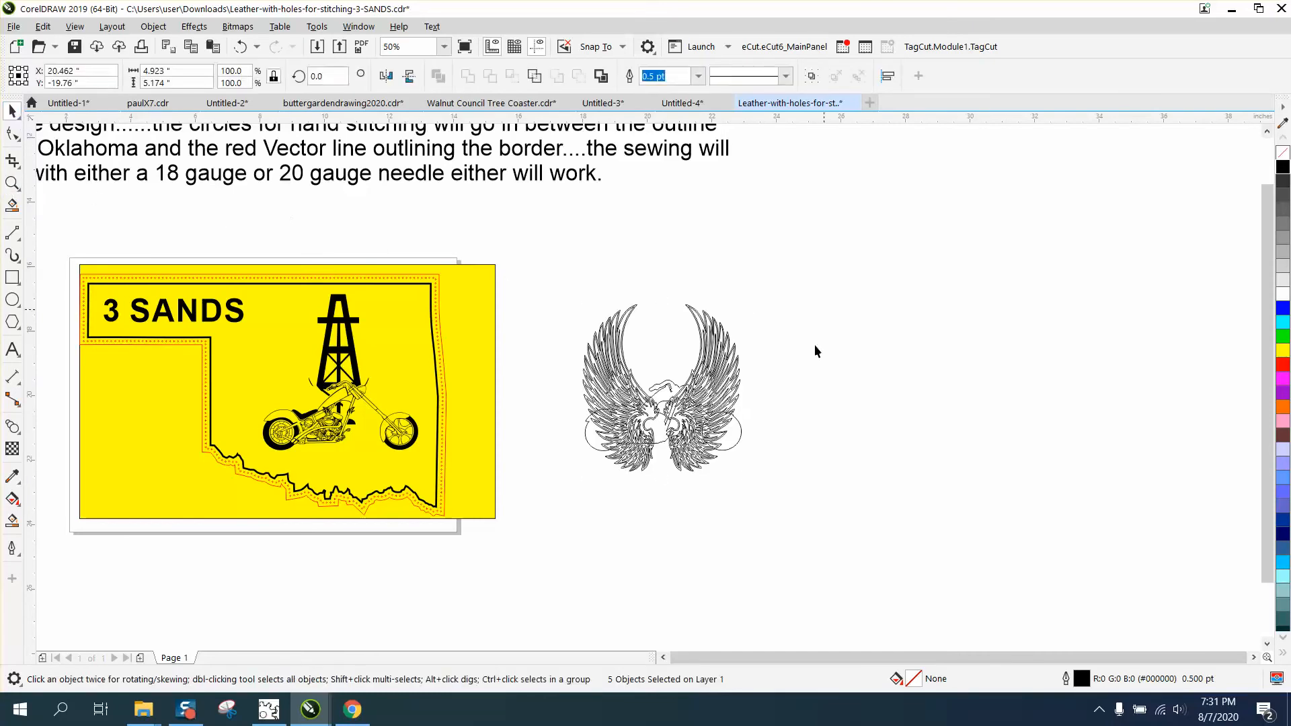
click(738, 434)
key(shift+Right)
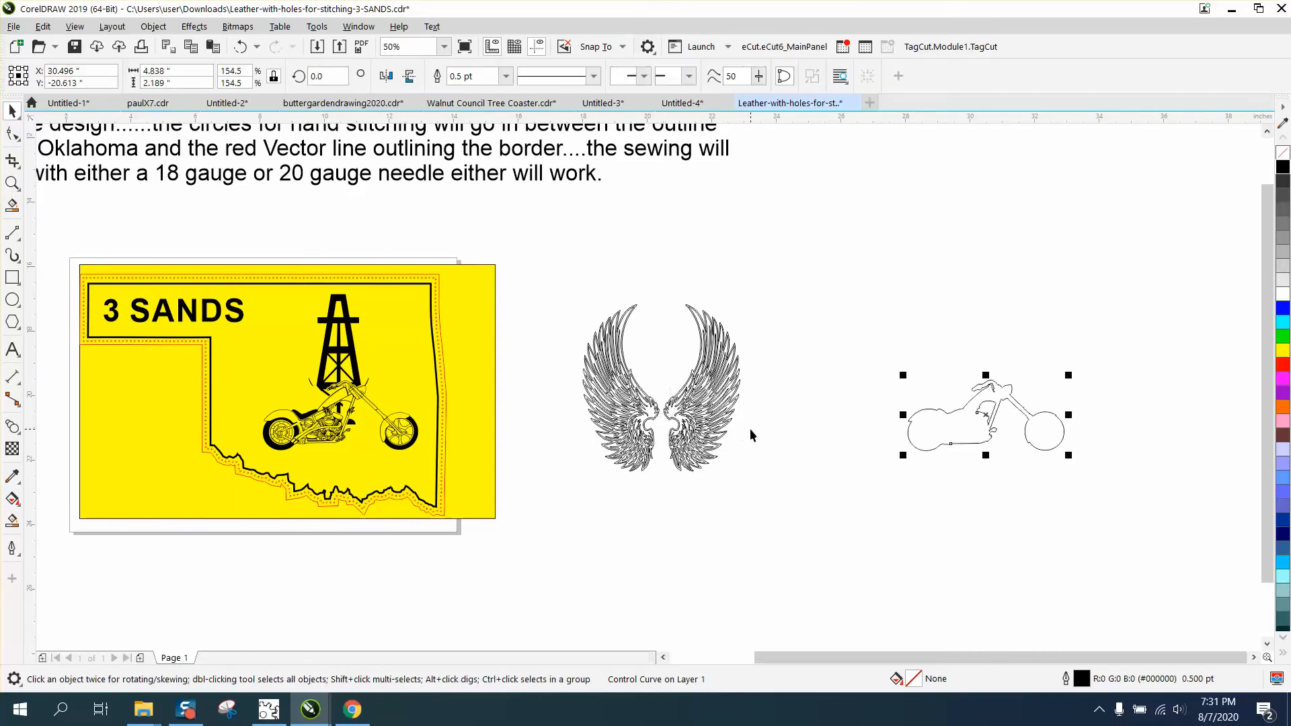
- Fill both wings and the pieces between them with black and remove their outline
drag(567, 295, 760, 490)
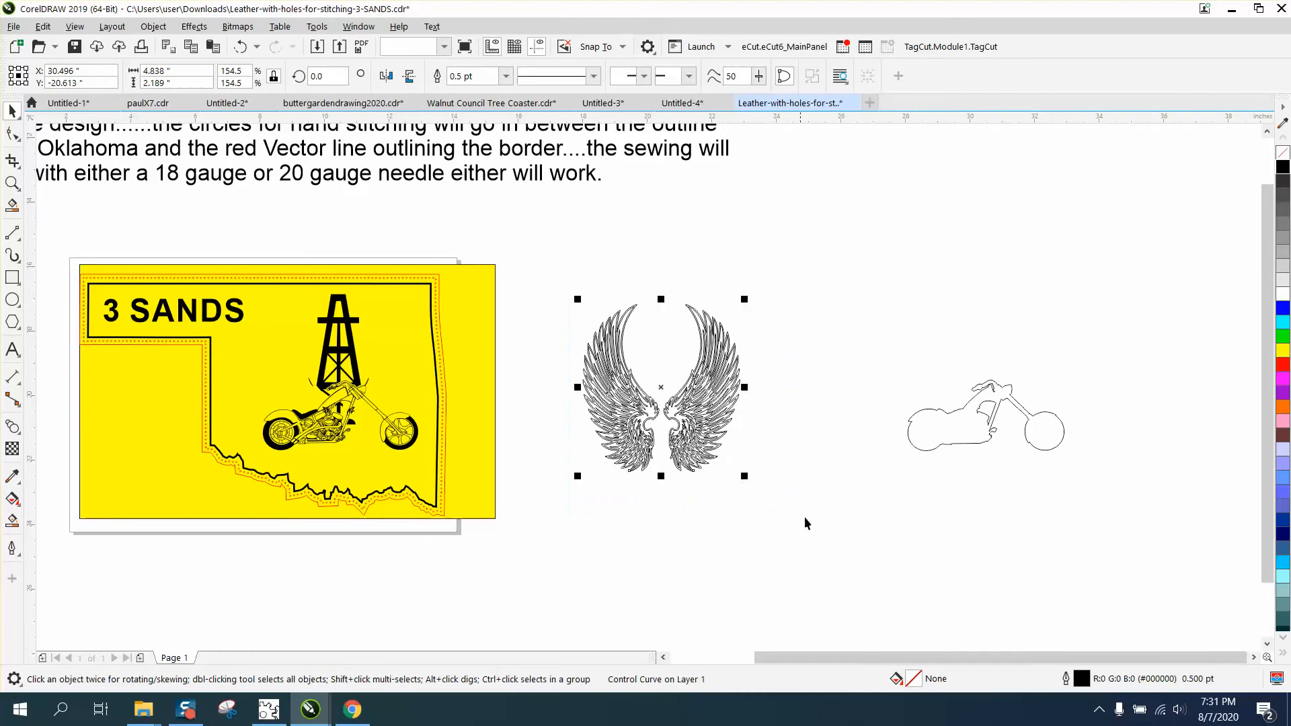
click(1285, 175)
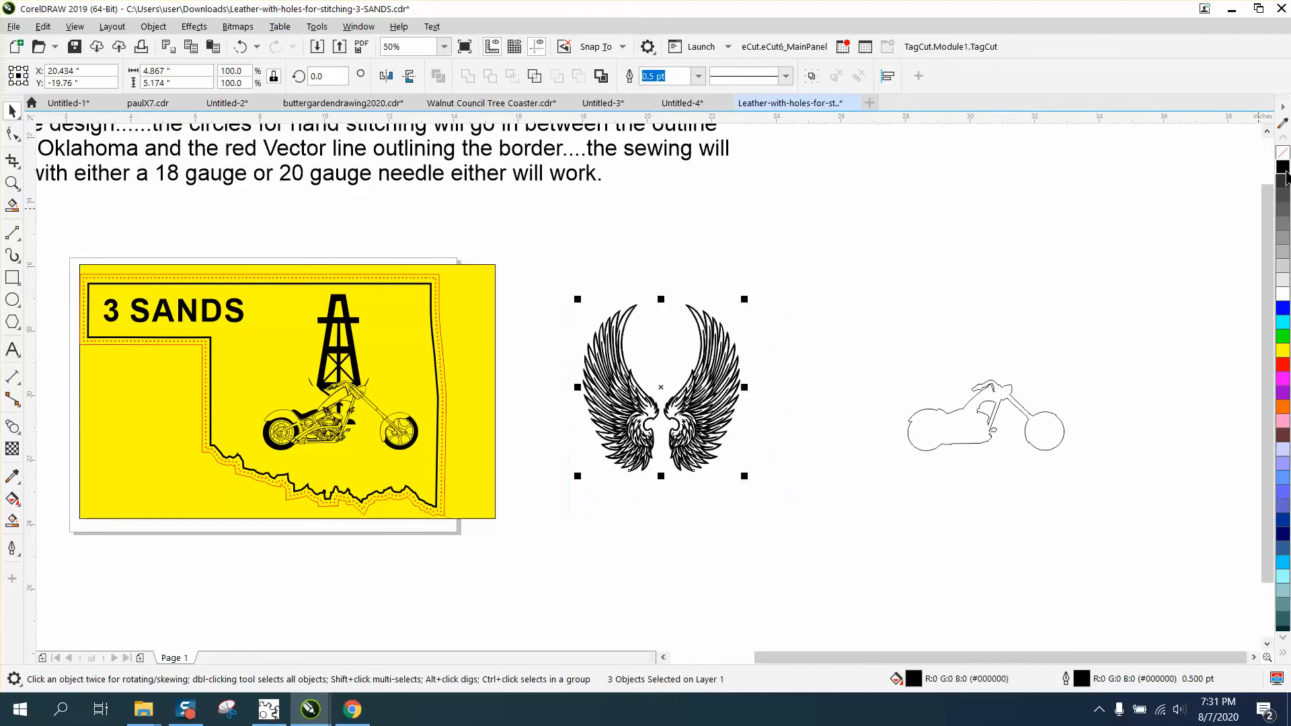
right_click(1283, 152)
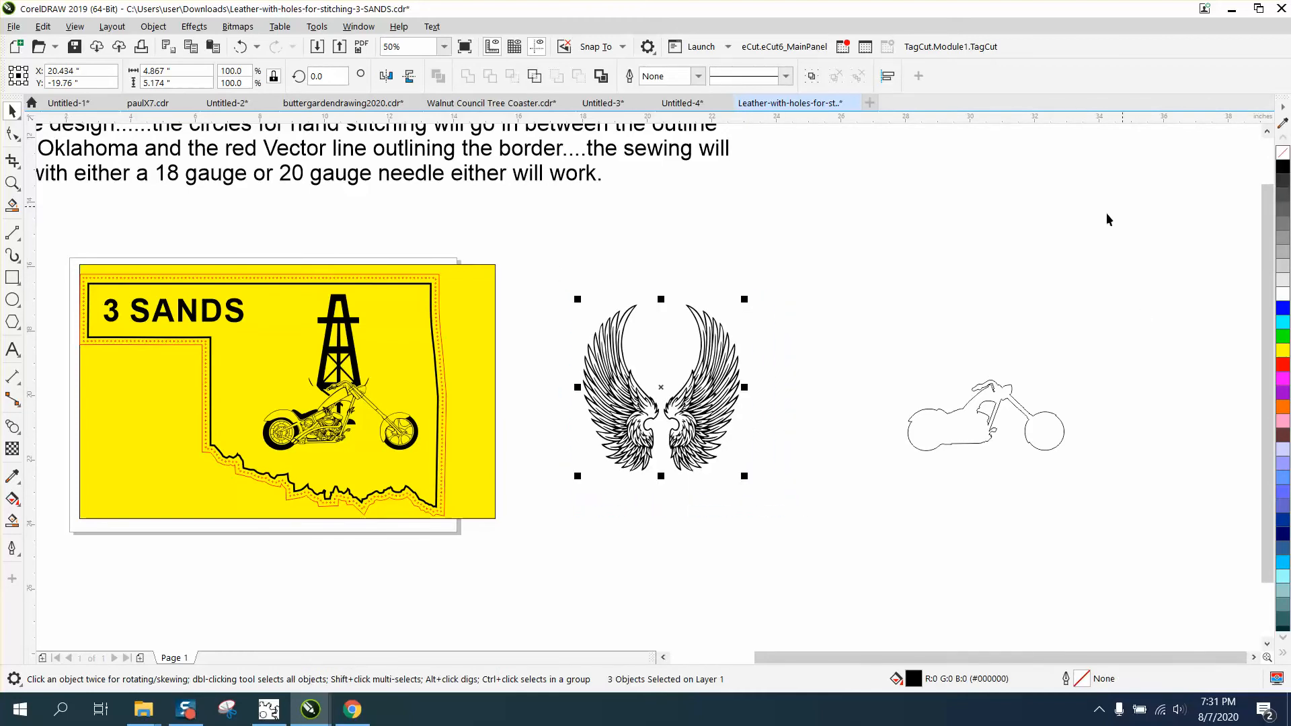
- Move the yellow rectangle to the right so it lies behind the separated wings, and view the wings up close
drag(494, 336, 782, 347)
click(12, 183)
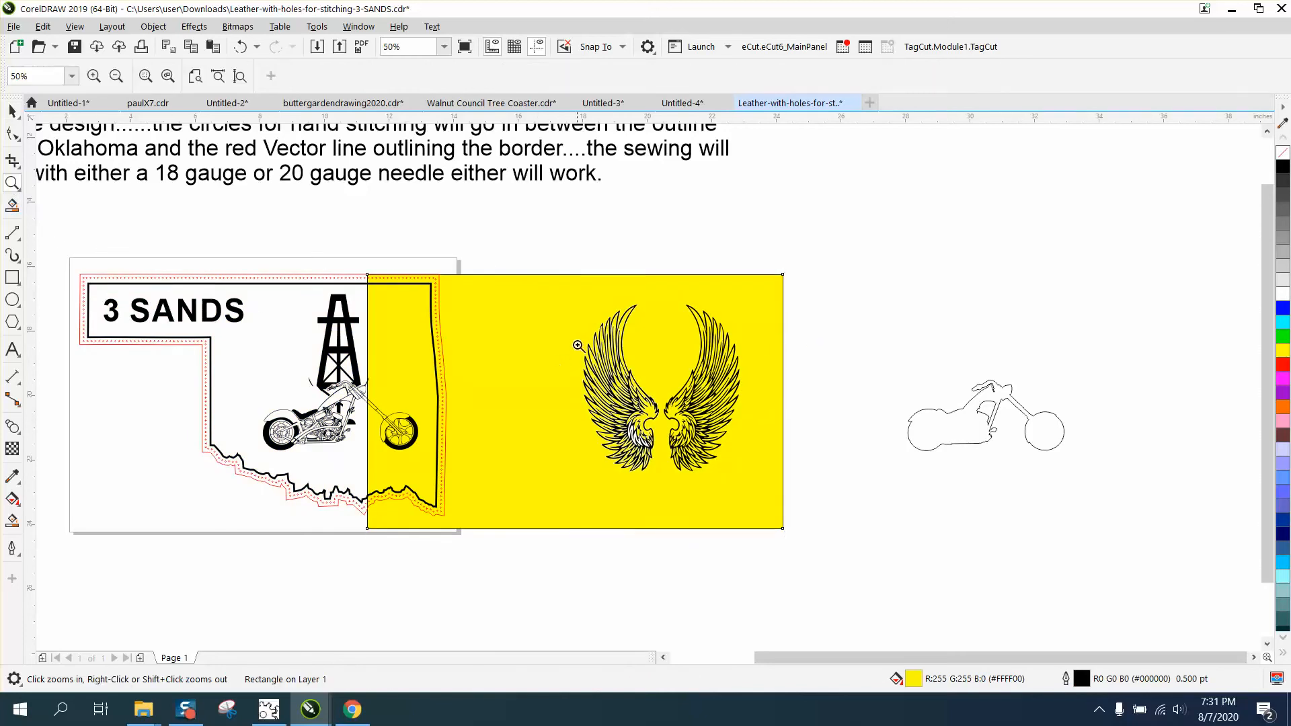
drag(565, 273, 792, 521)
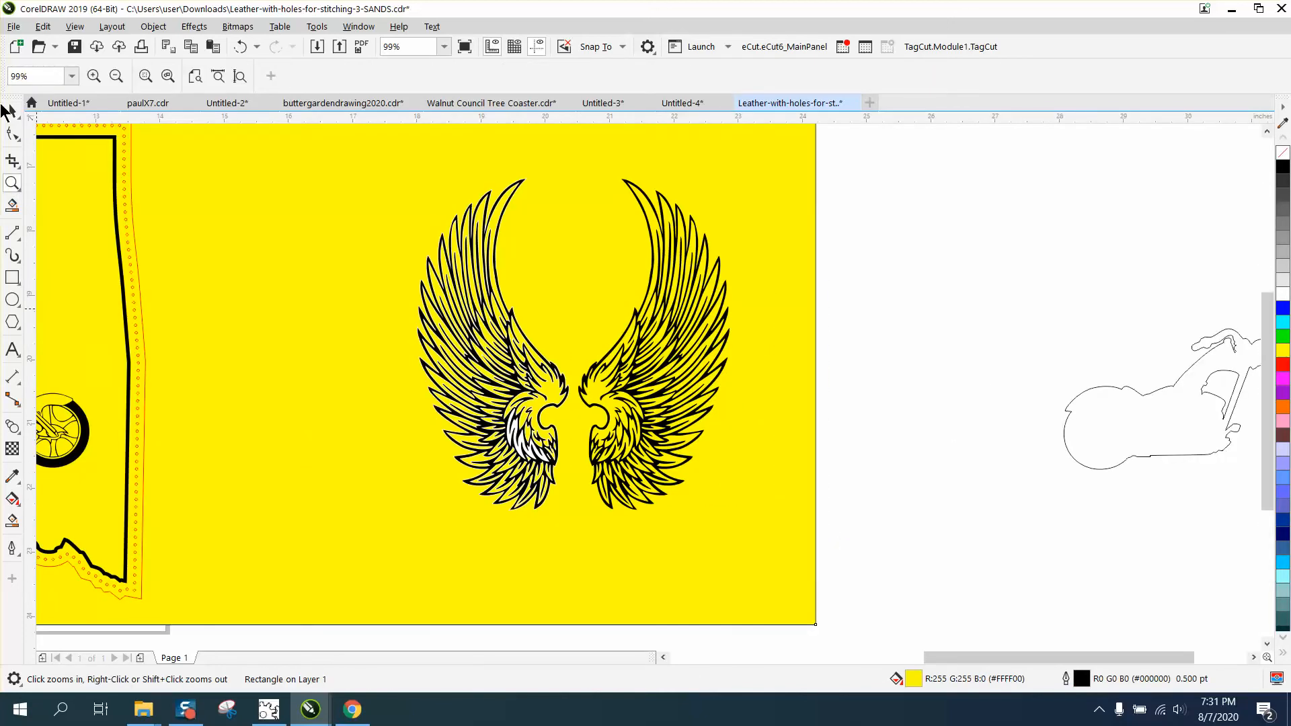
- Examine the tip of the left wing up close against the yellow background for white edges around its black lines
click(12, 111)
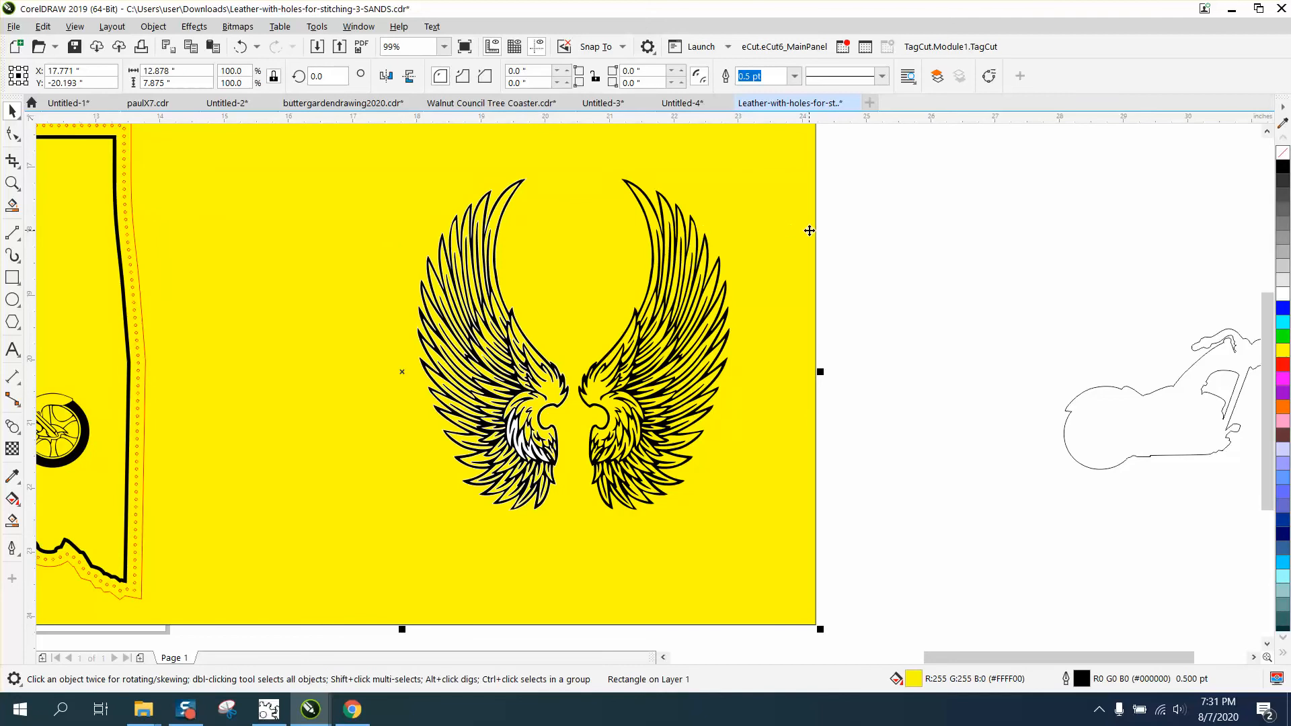
click(12, 183)
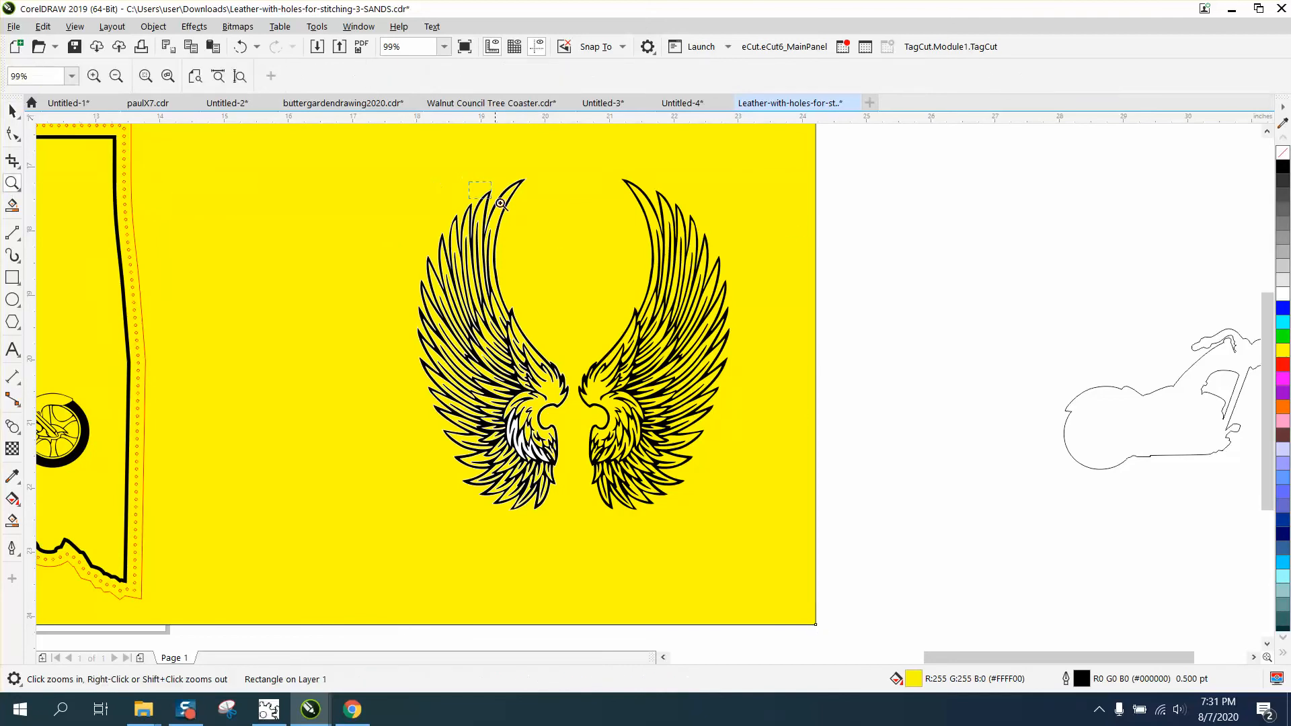
drag(500, 204, 552, 214)
scroll(84, 189, down, 1)
click(13, 112)
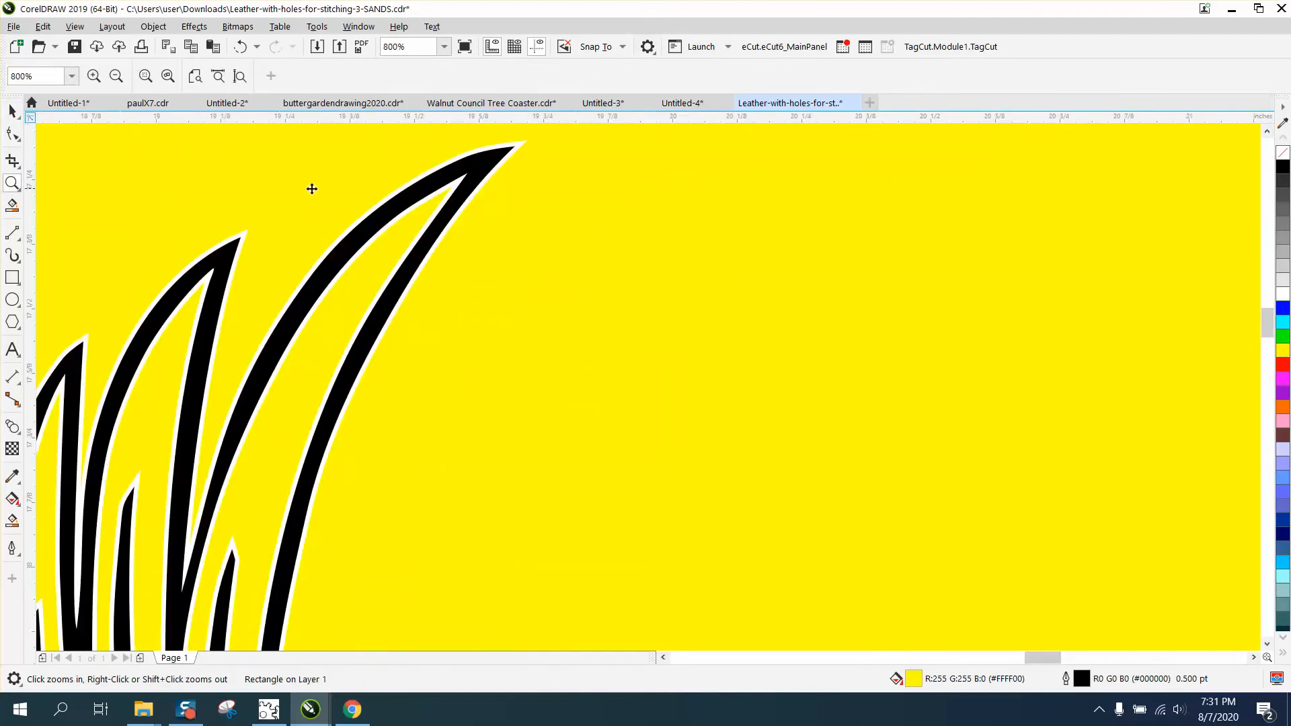
scroll(400, 205, down, 3)
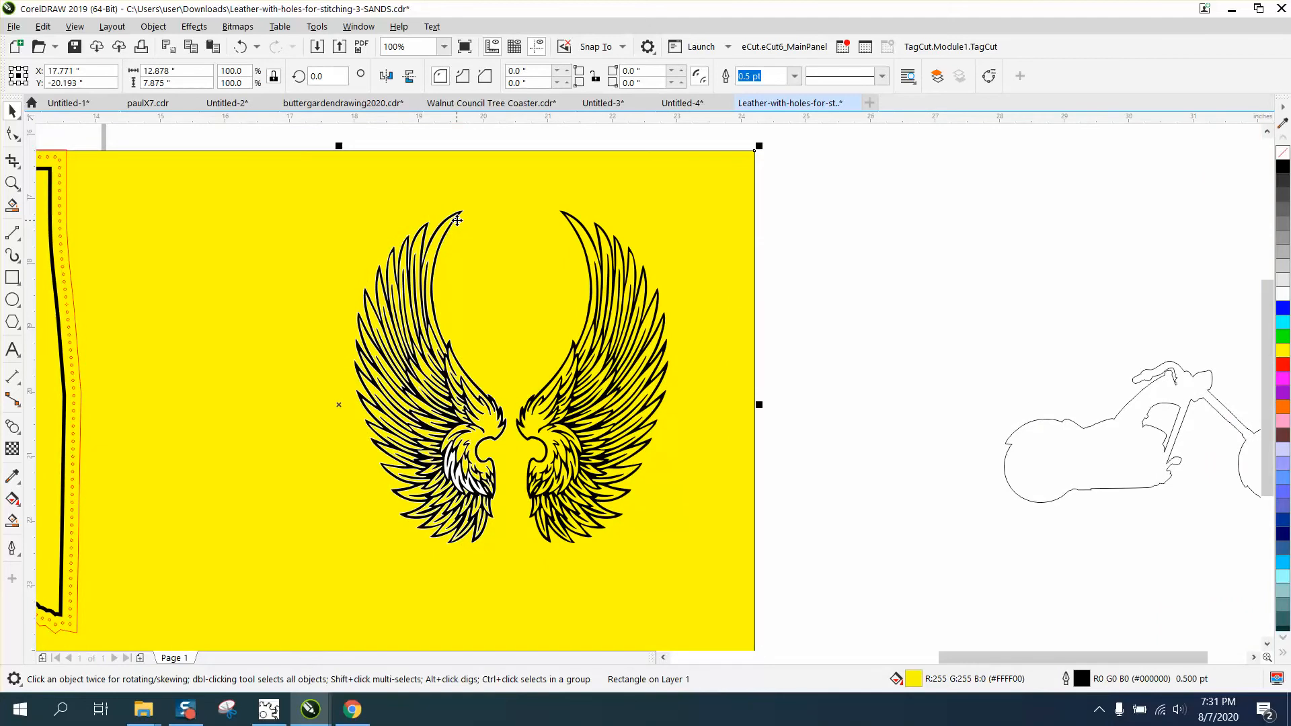
key(Escape)
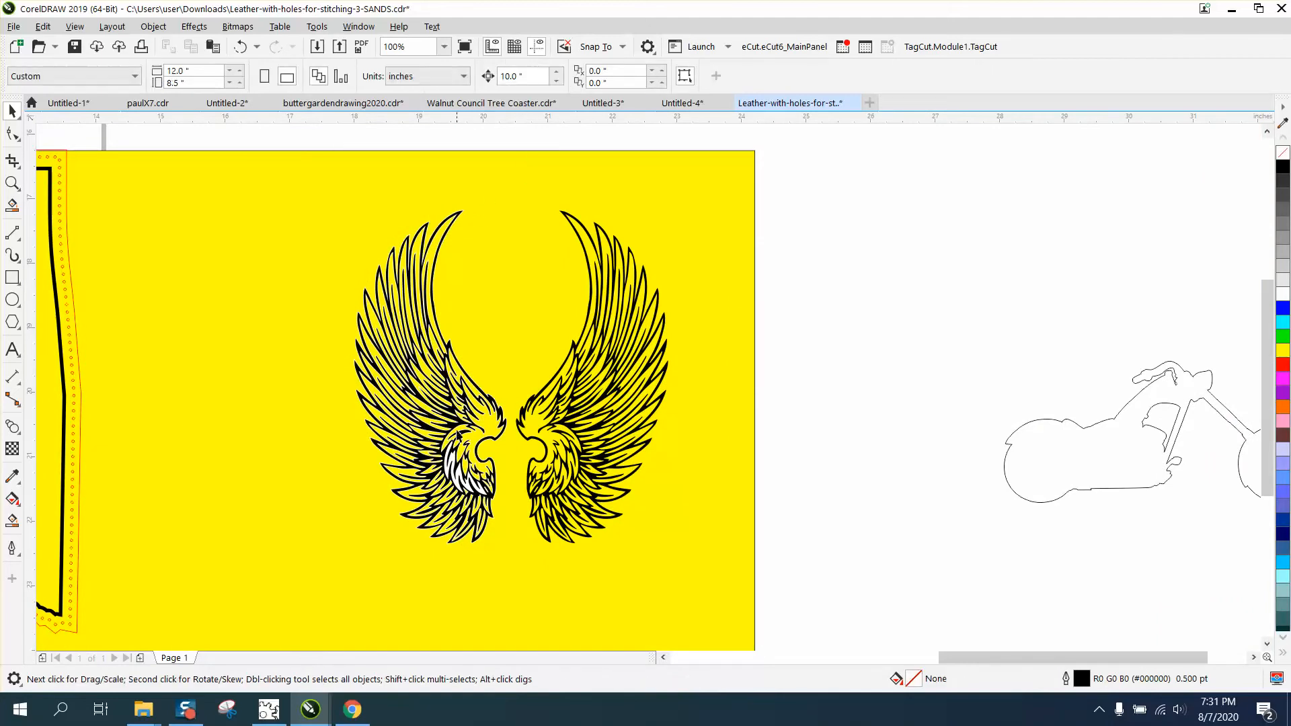
- Break the left wing's contour apart so the black wing and its white backing become separate objects
click(454, 463)
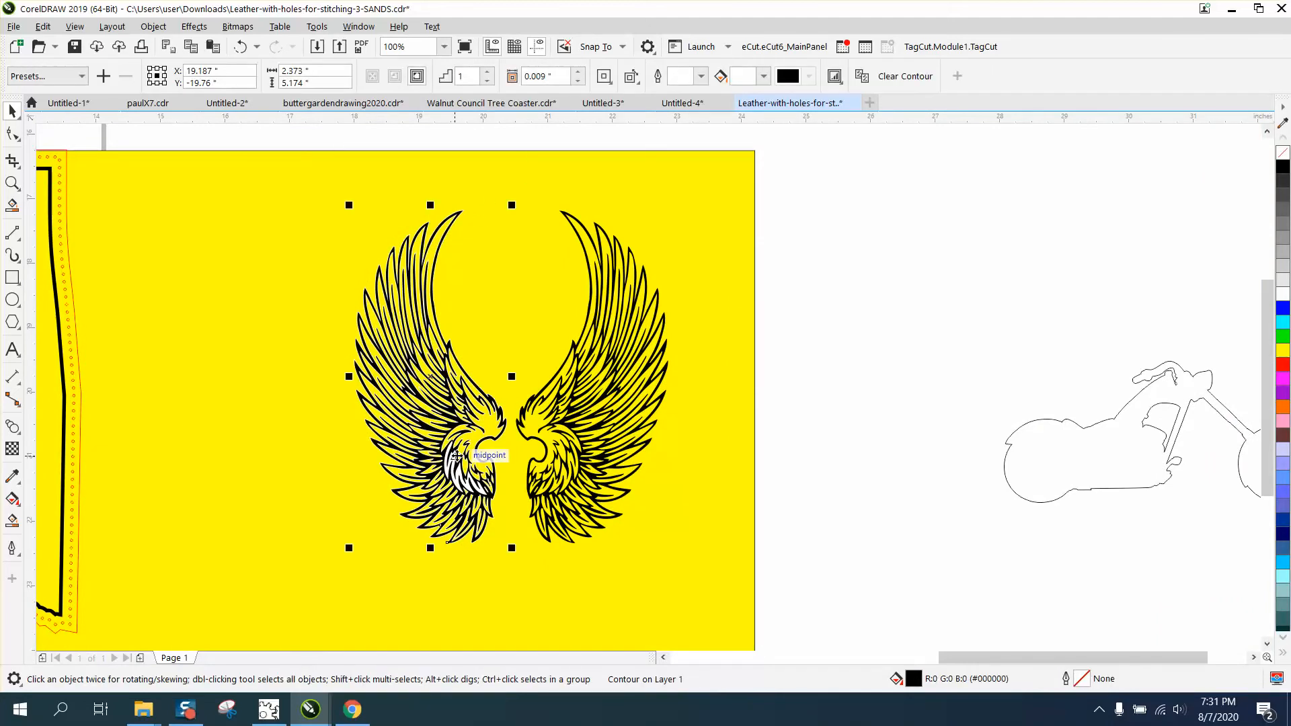
key(Right)
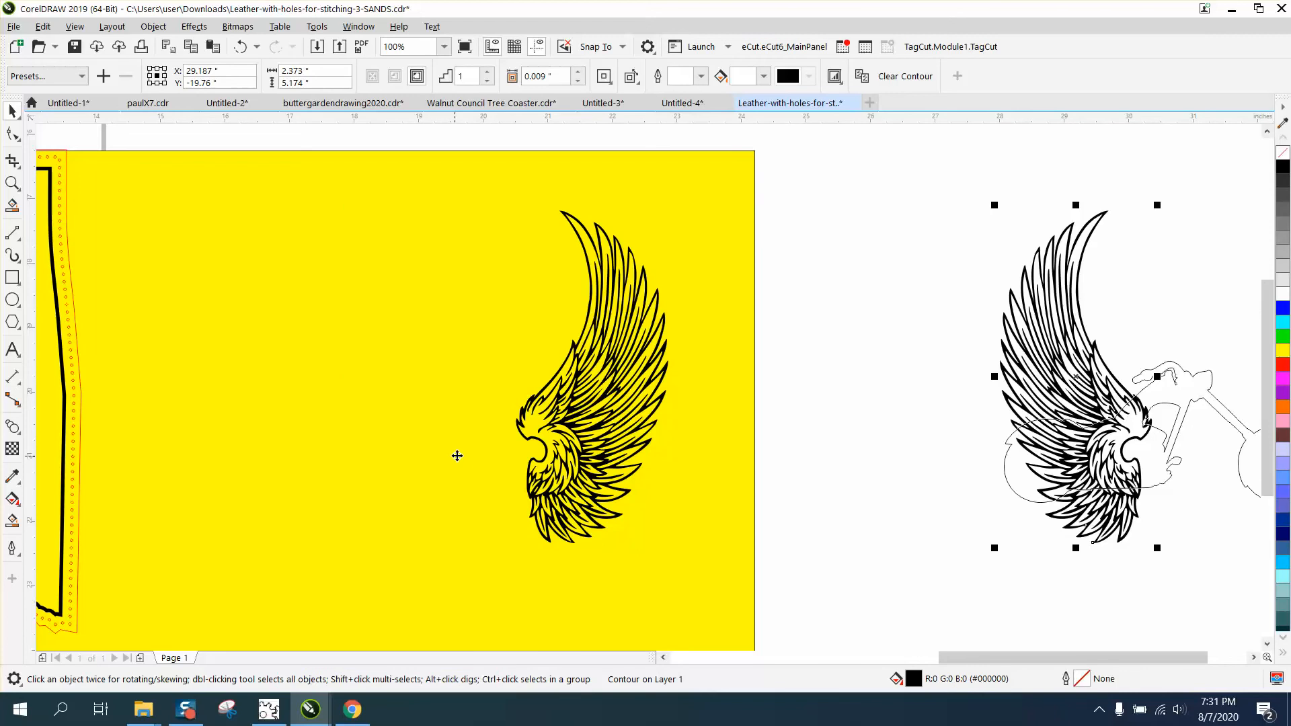
key(Left)
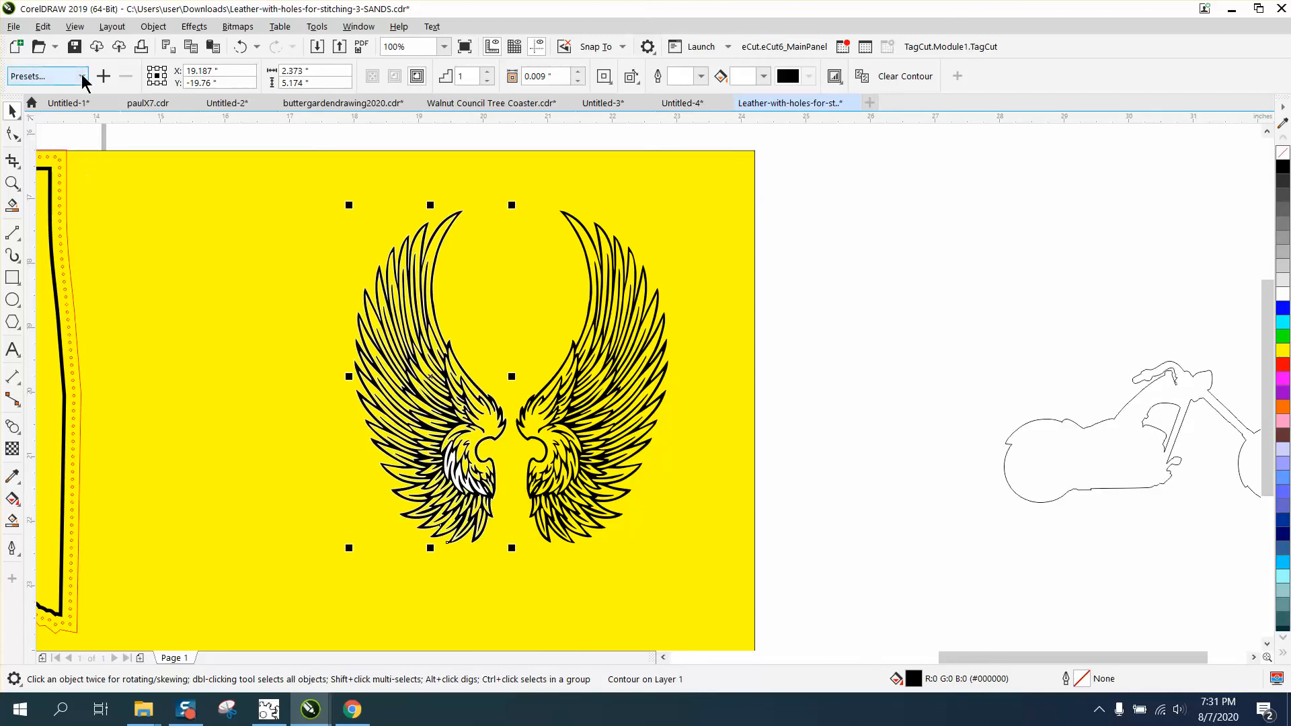
click(148, 28)
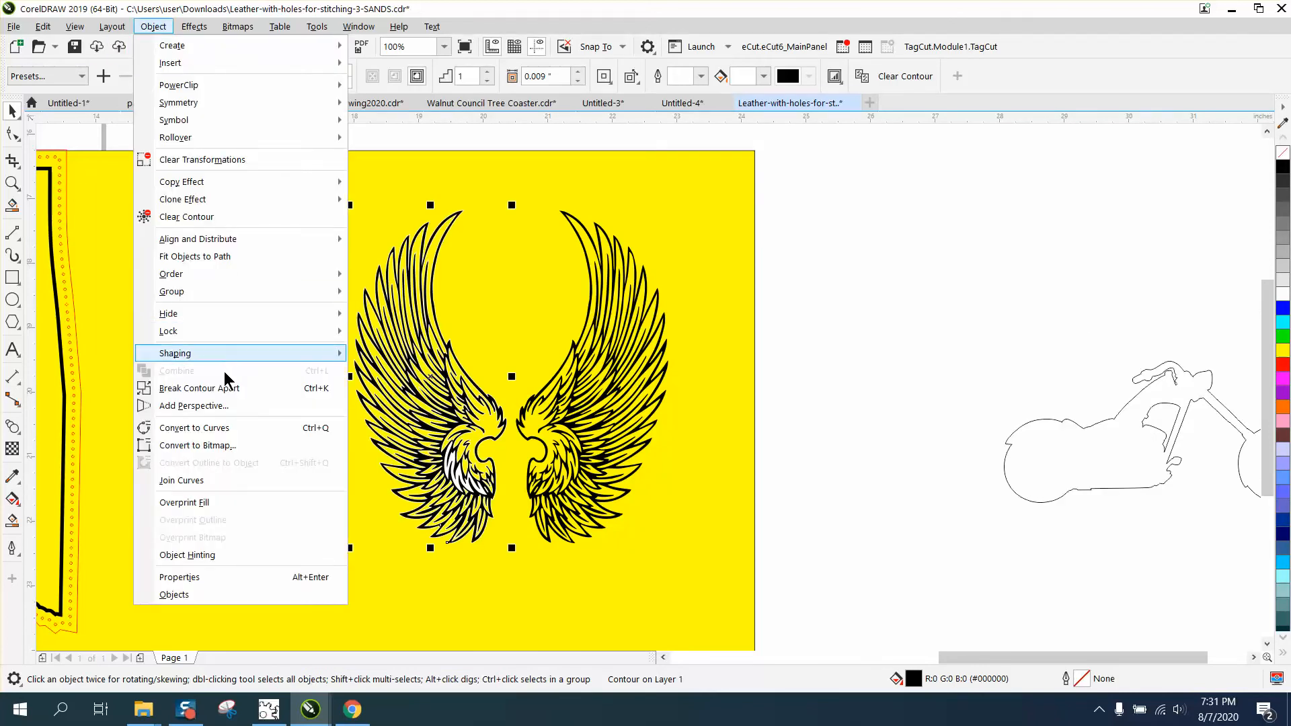
click(222, 388)
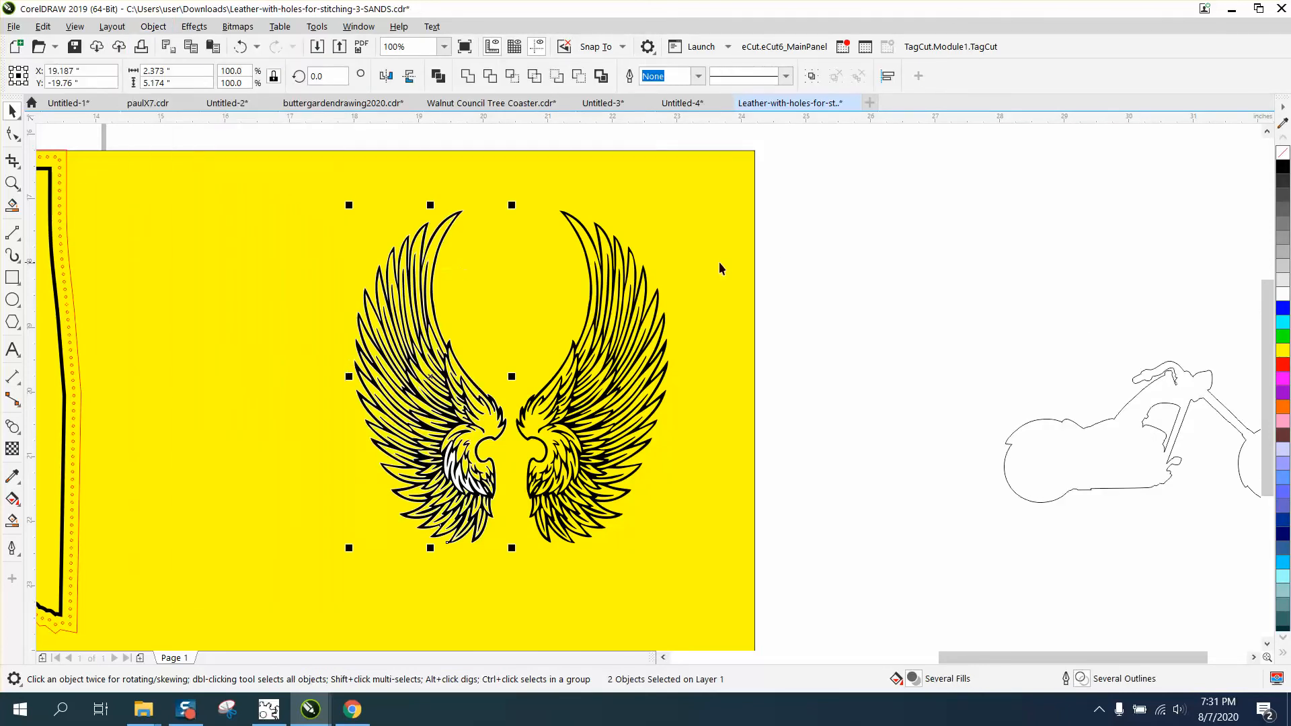
click(682, 262)
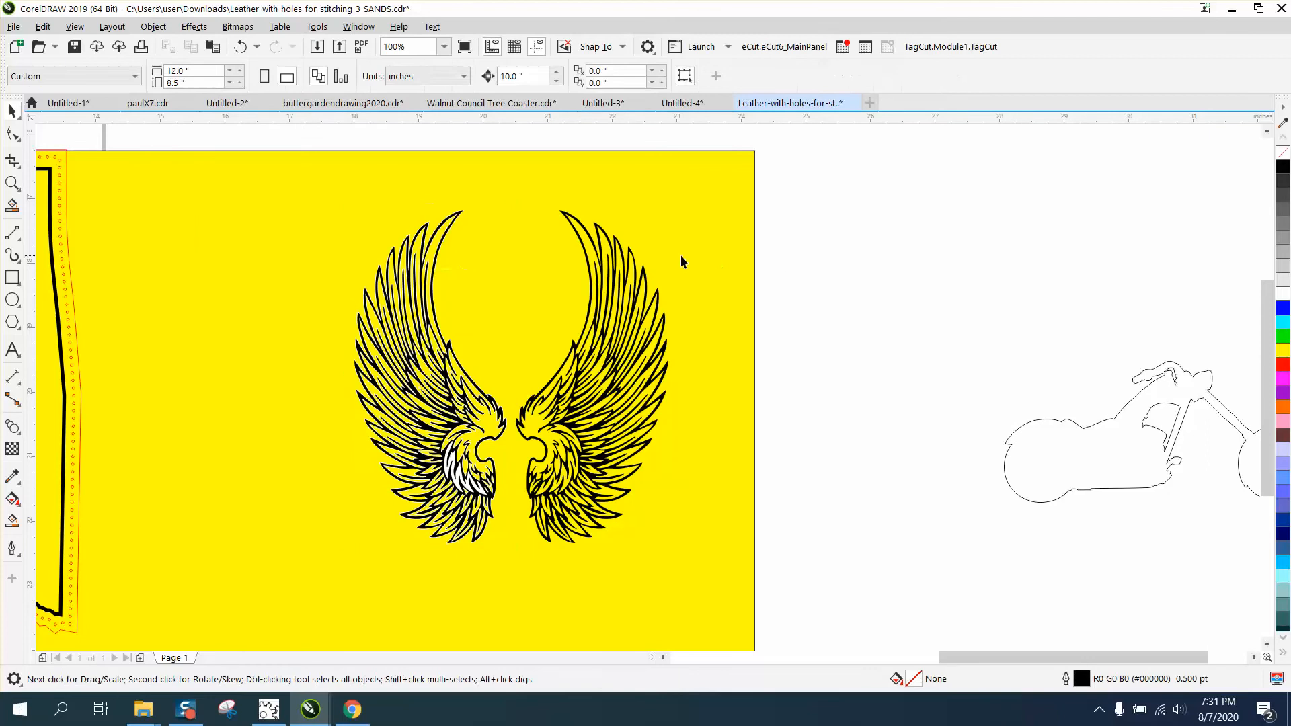
- Move the black left wing 10 inches to the right and delete the white wing shape behind it
click(454, 222)
key(Right)
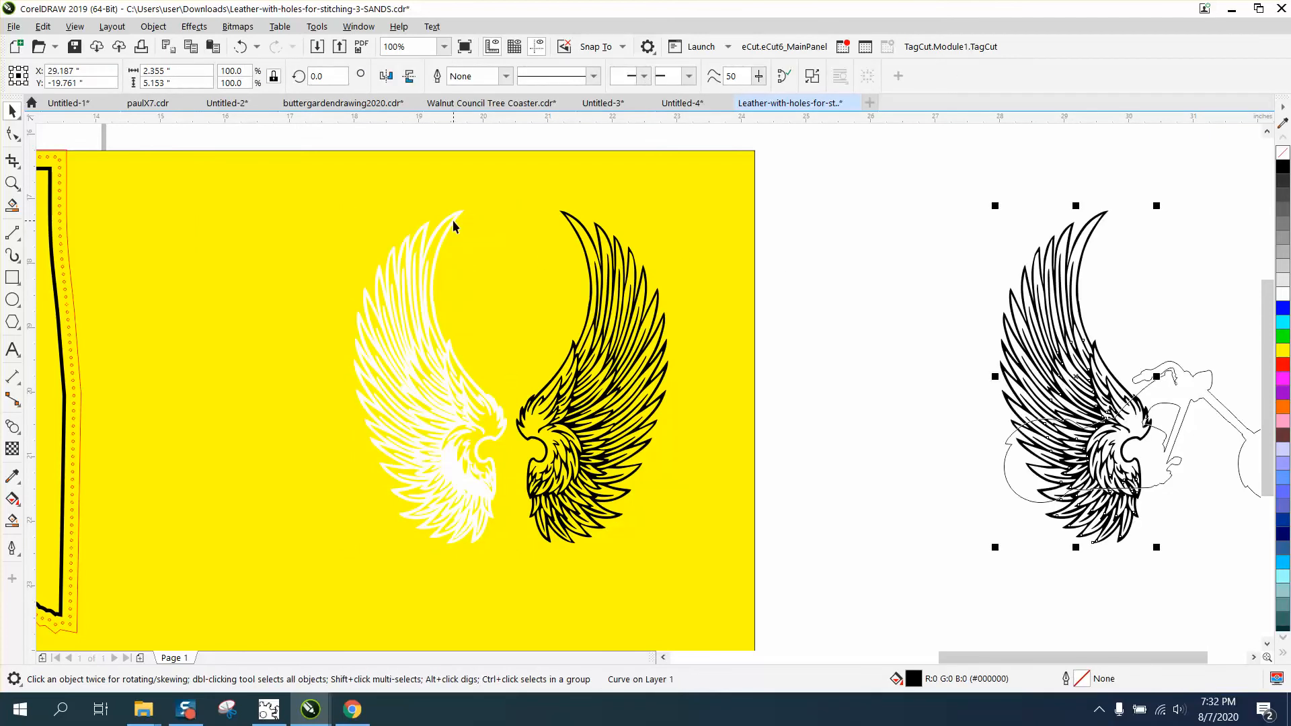
drag(311, 136, 491, 518)
drag(515, 563, 514, 563)
key(Delete)
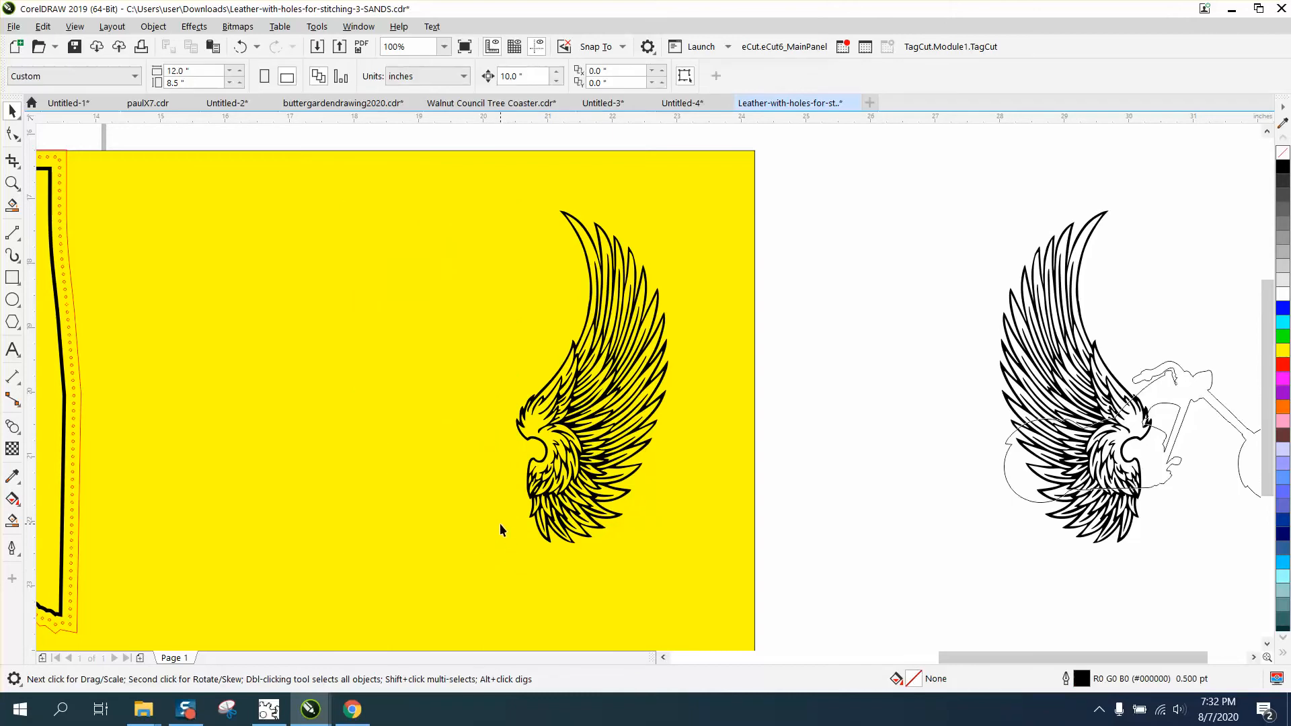
- Move the remaining wing 10 inches to the right so it pairs with the other wing over the motorcycle outline
scroll(752, 387, down, 2)
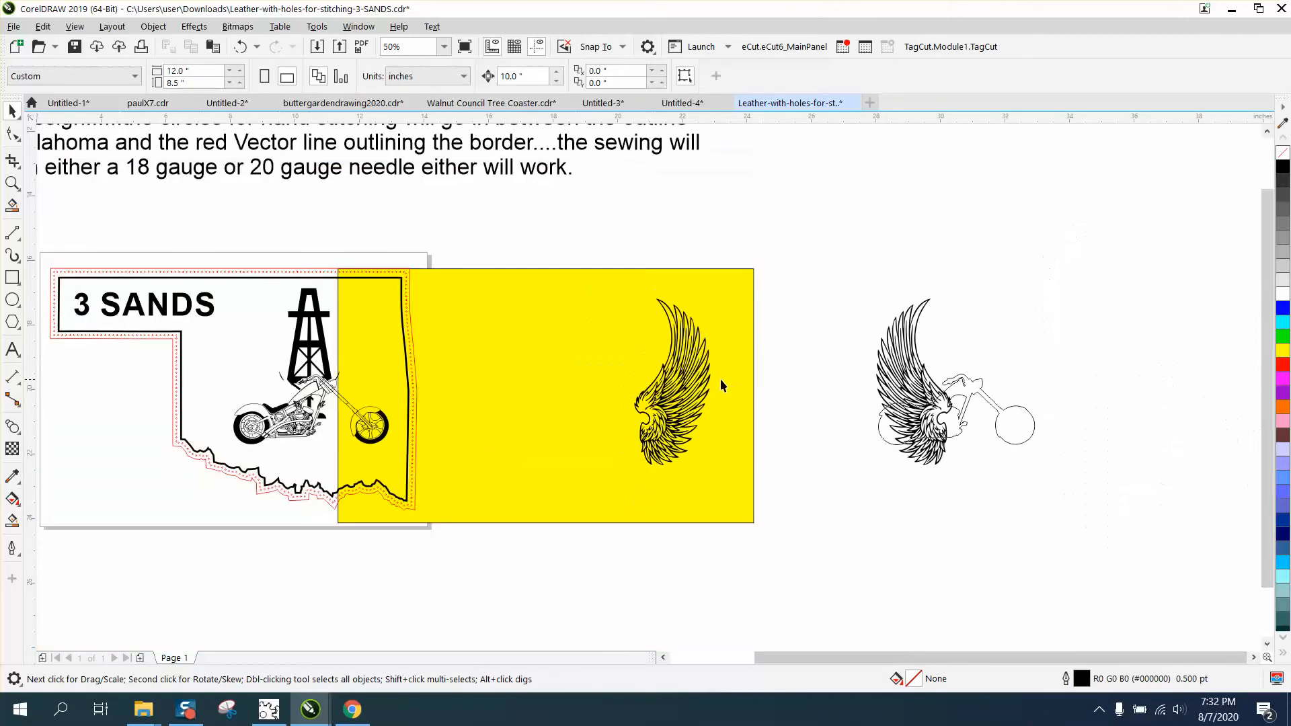
click(699, 382)
key(Right)
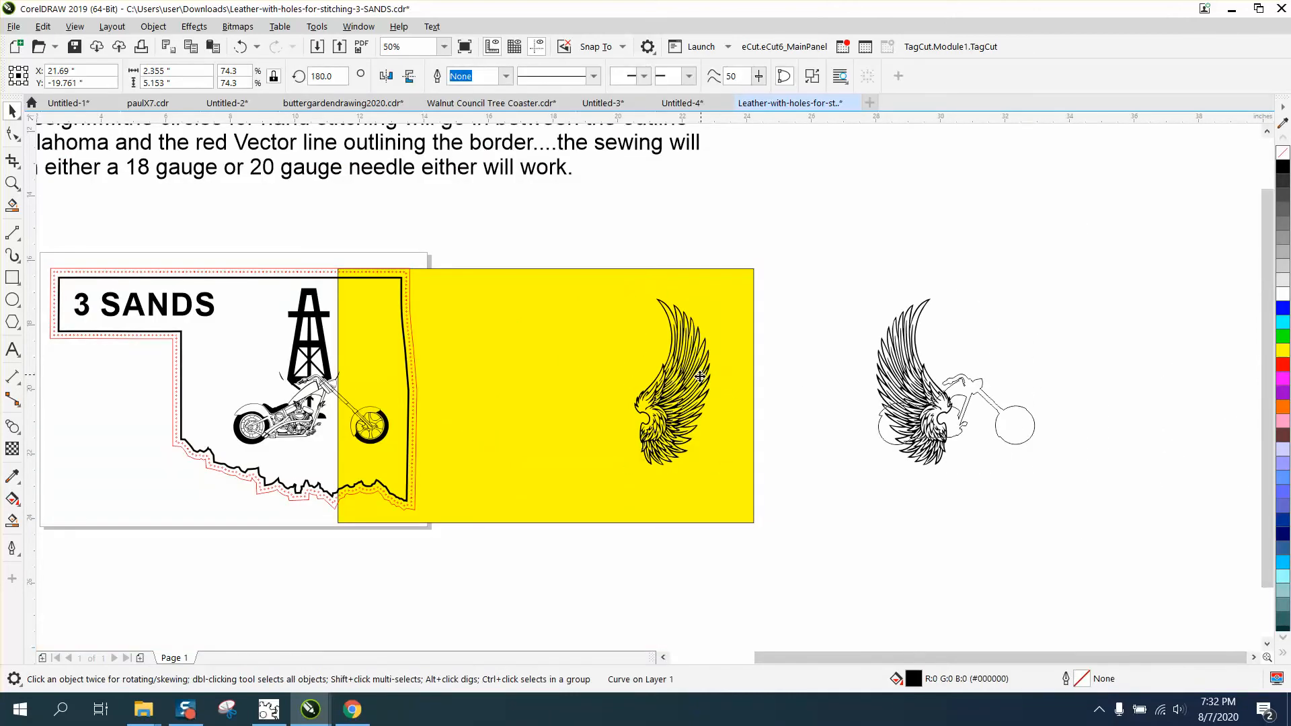
click(12, 183)
drag(851, 300, 1134, 501)
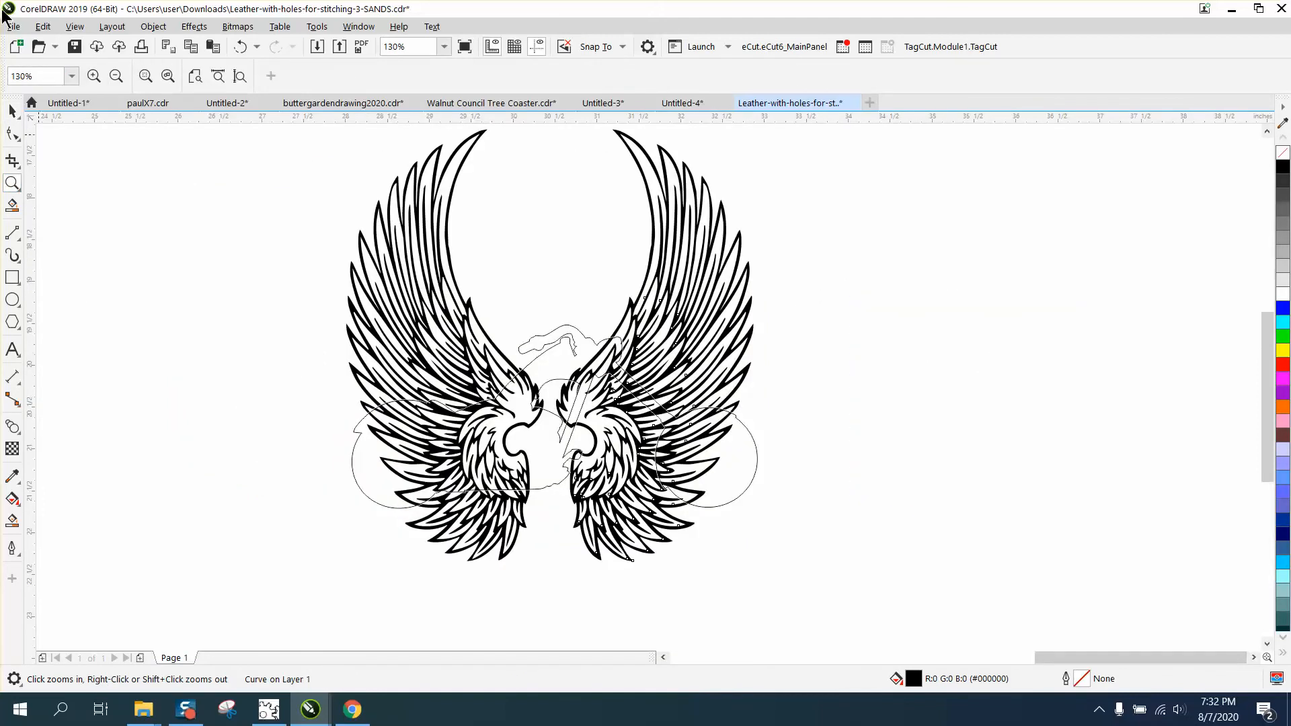
click(12, 111)
scroll(332, 259, down, 2)
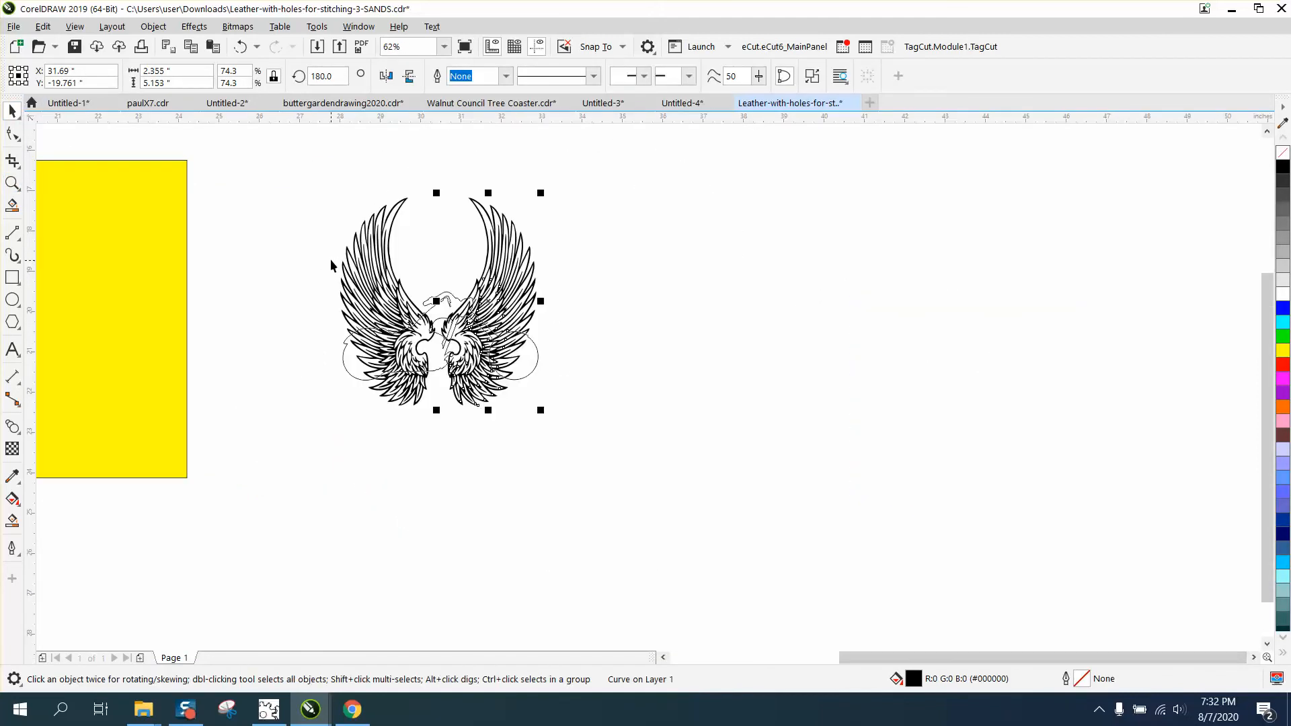
- Simplify the wings and motorcycle outline to trim their overlaps, and move them 20 inches left onto the 3 SANDS design
drag(259, 176, 664, 462)
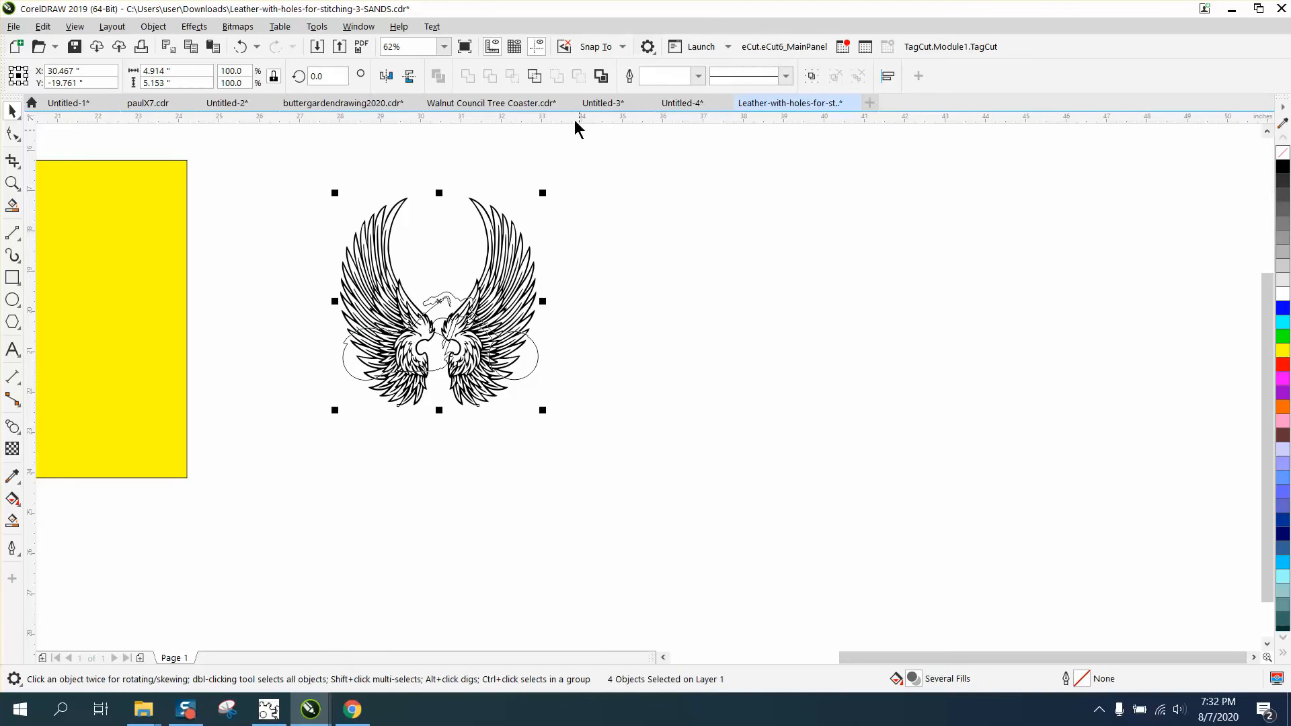
click(535, 75)
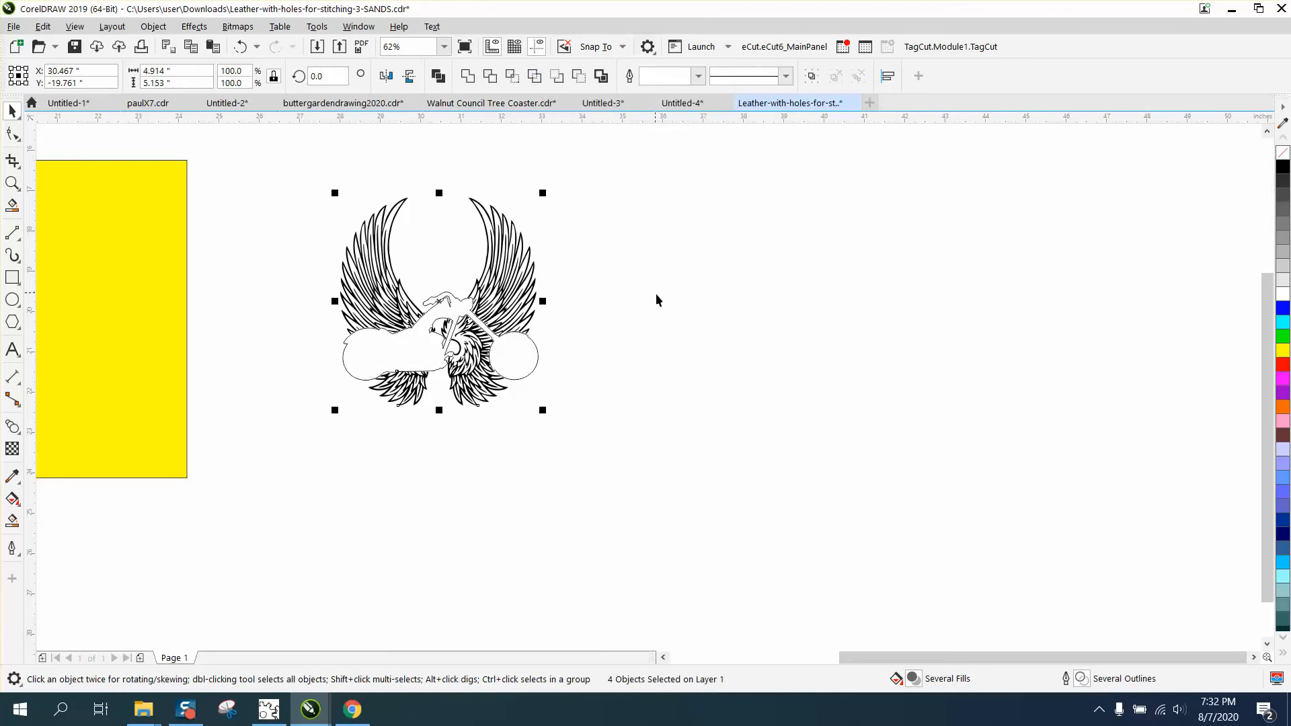
scroll(672, 303, down, 3)
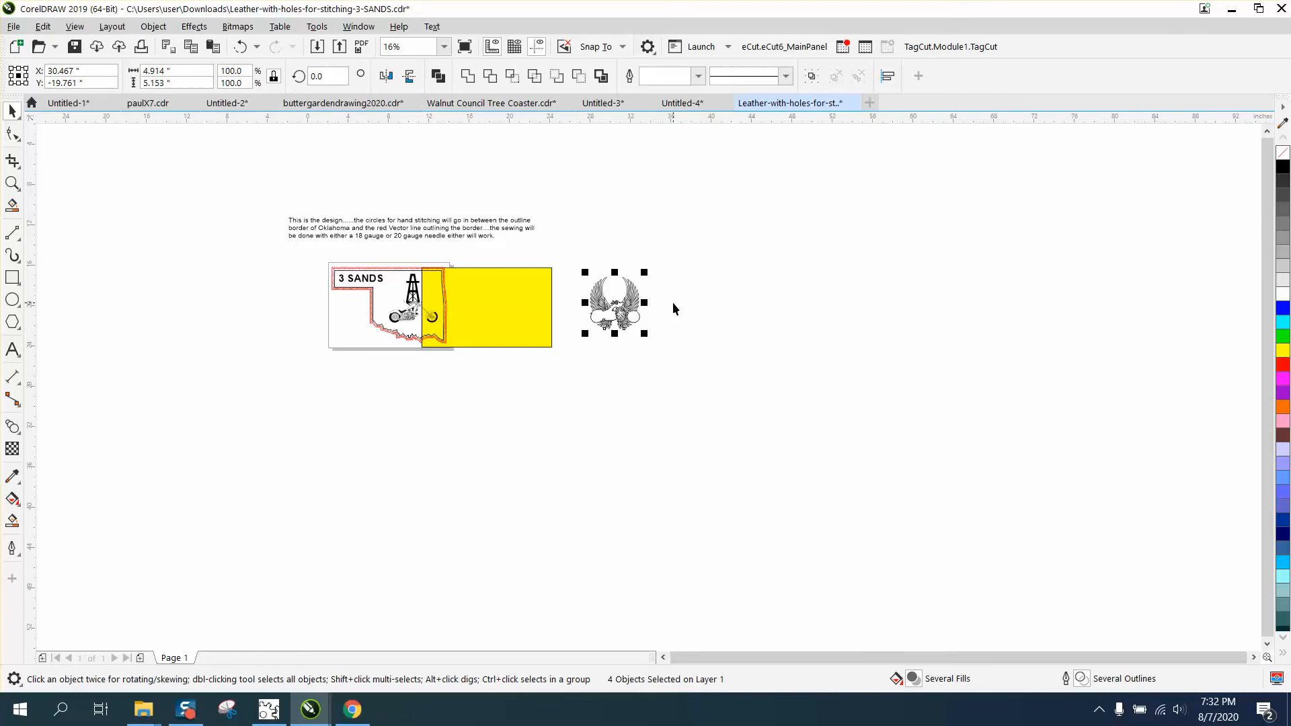
drag(668, 244, 578, 364)
key(shift+Left)
key(shift+Left)
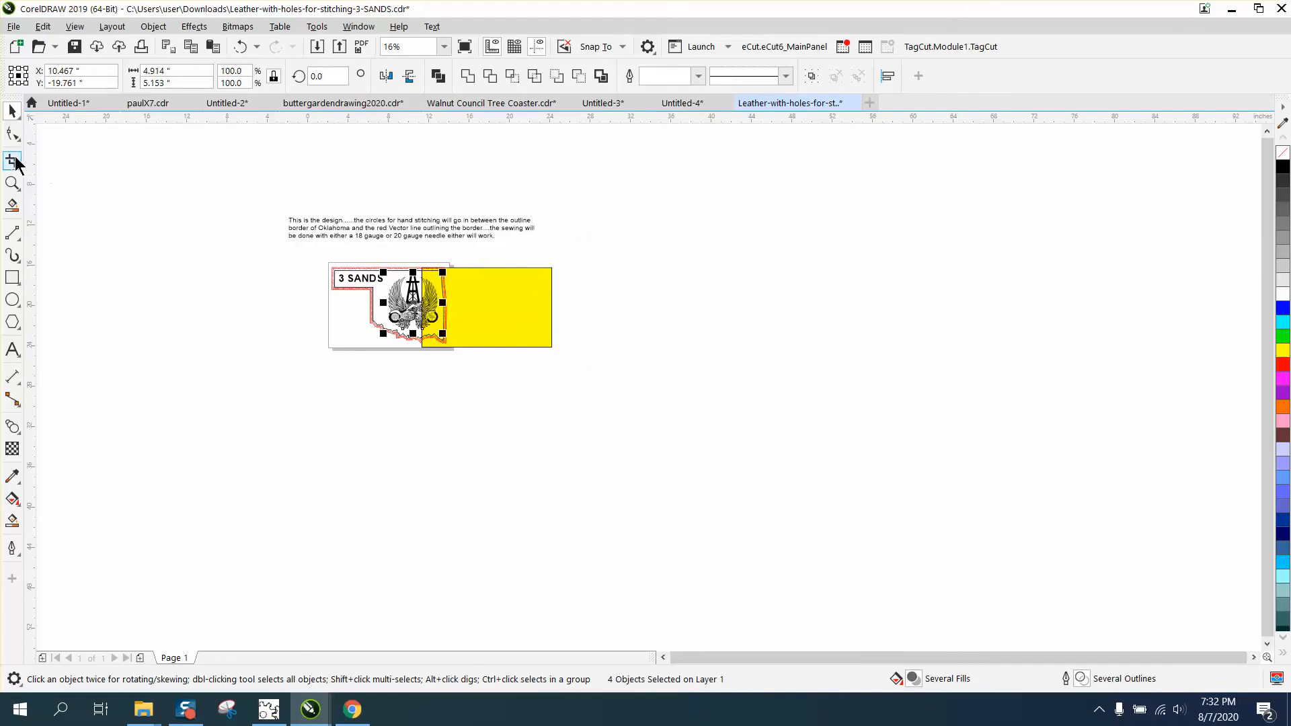
- Move the yellow rectangle about 5.9 inches left so it lies behind the wings, derrick and motorcycle
click(518, 328)
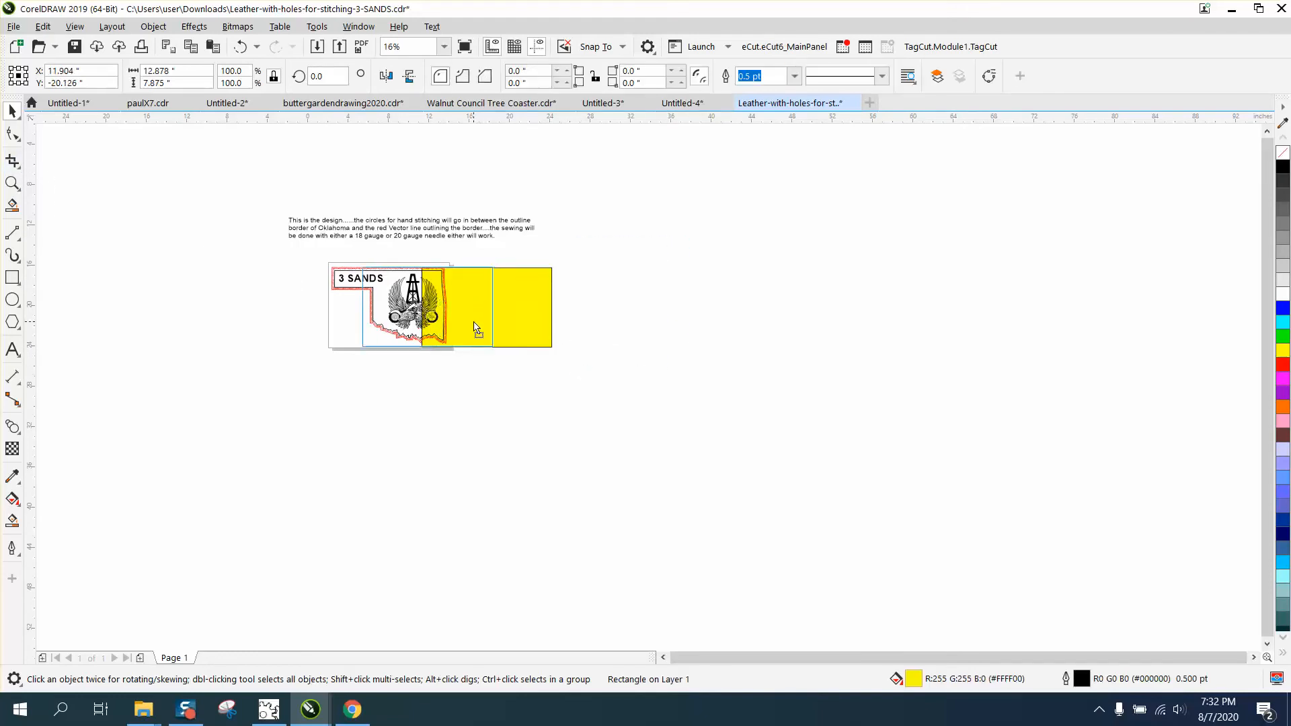
drag(518, 328, 459, 328)
click(13, 183)
drag(341, 261, 522, 380)
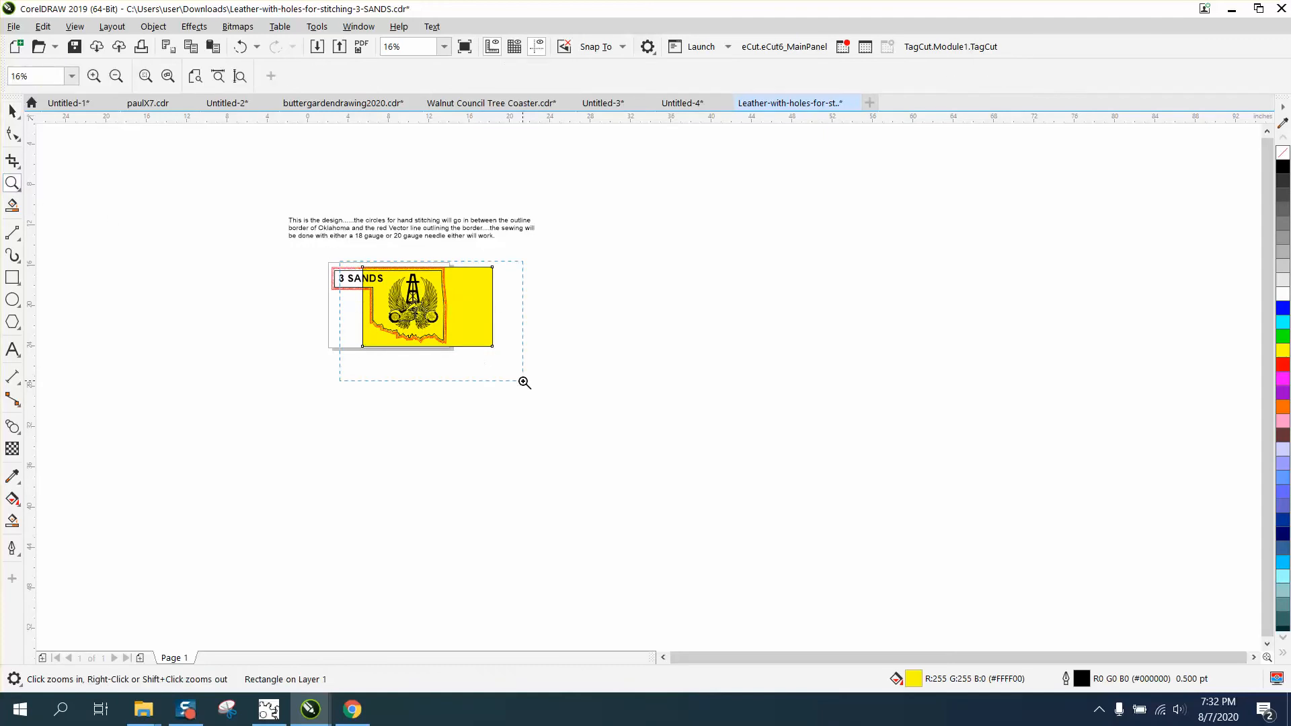
drag(458, 287, 821, 443)
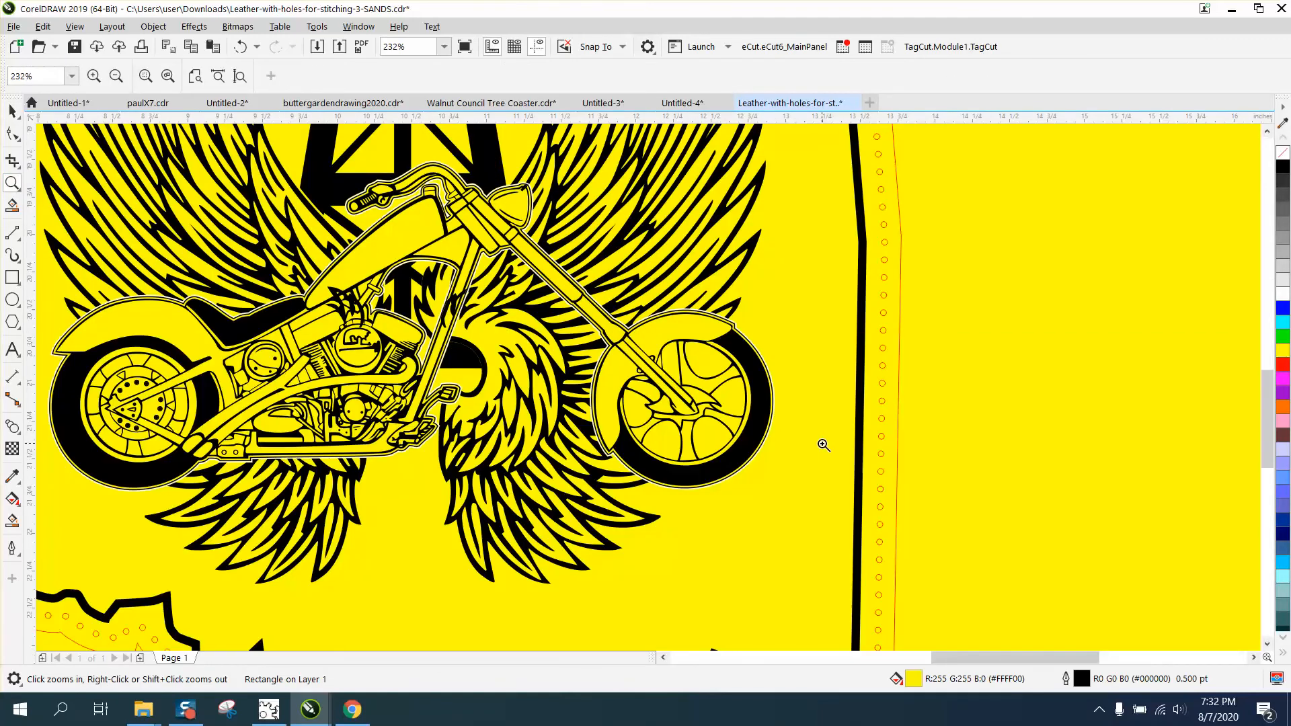
- Move the black motorcycle silhouette outline 10 inches to the right, off the design
click(9, 110)
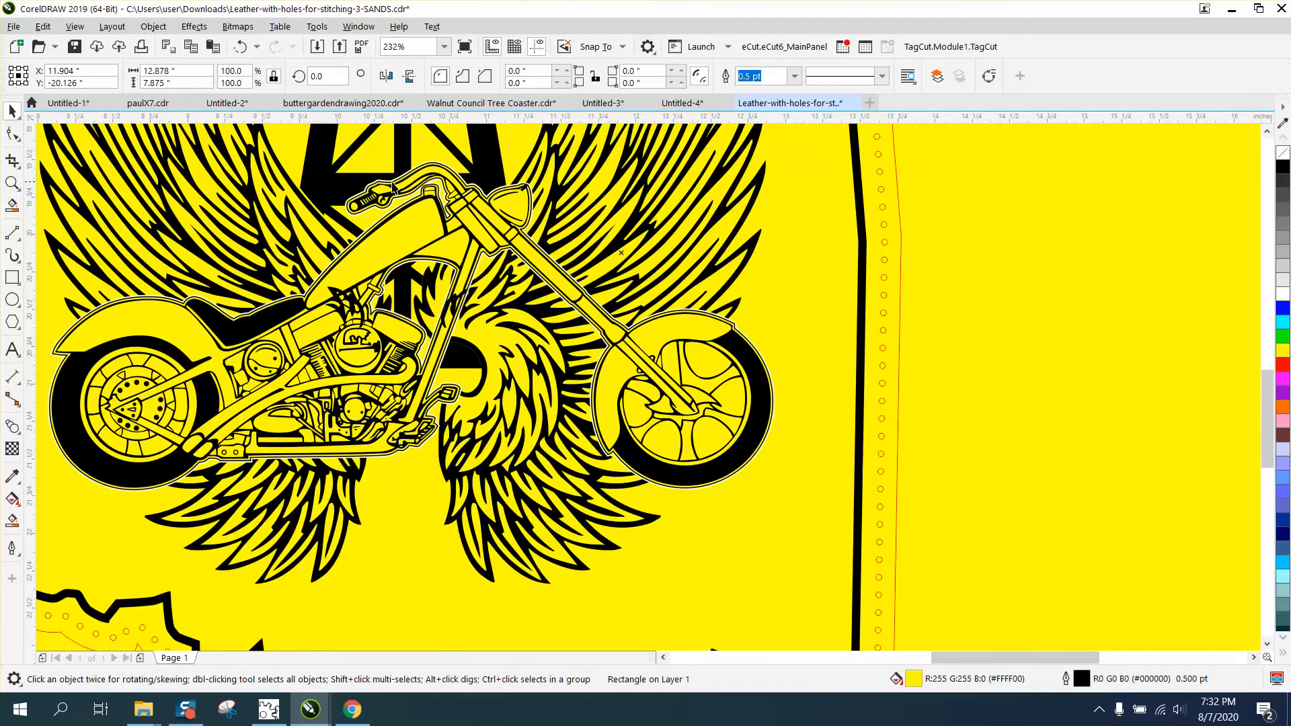
click(478, 189)
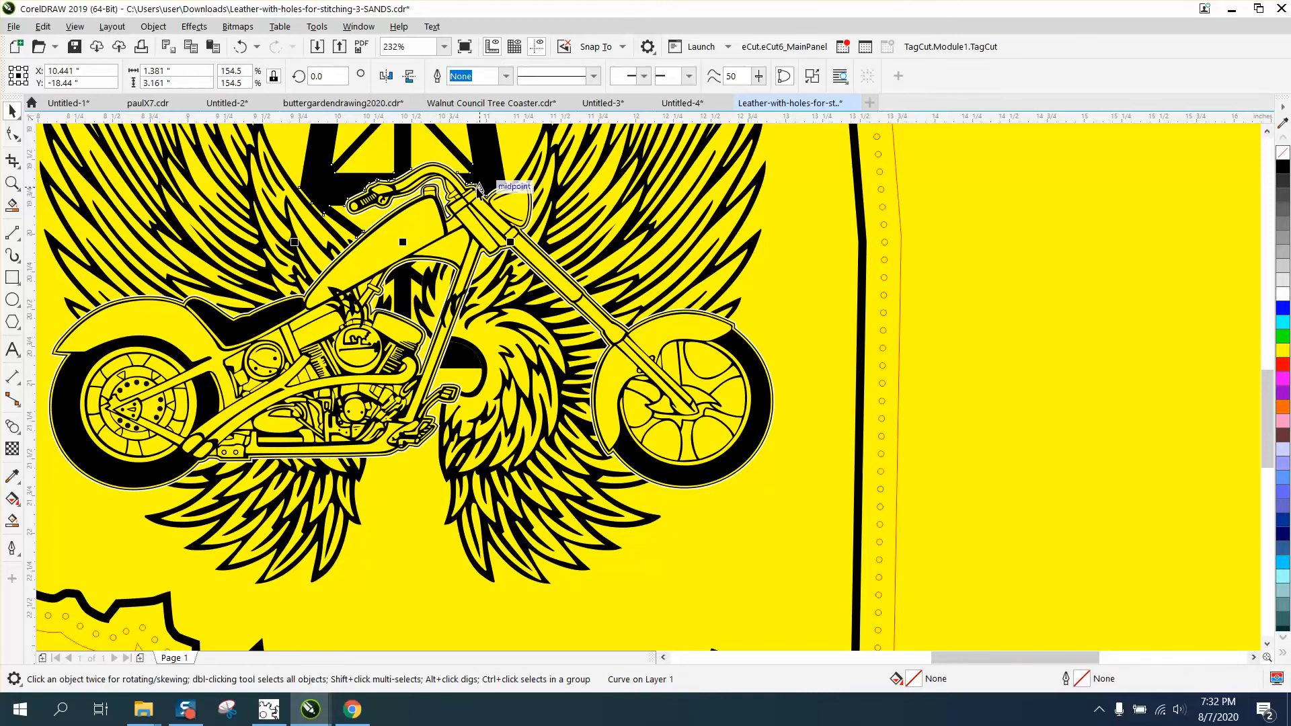
key(Escape)
scroll(479, 191, up, 3)
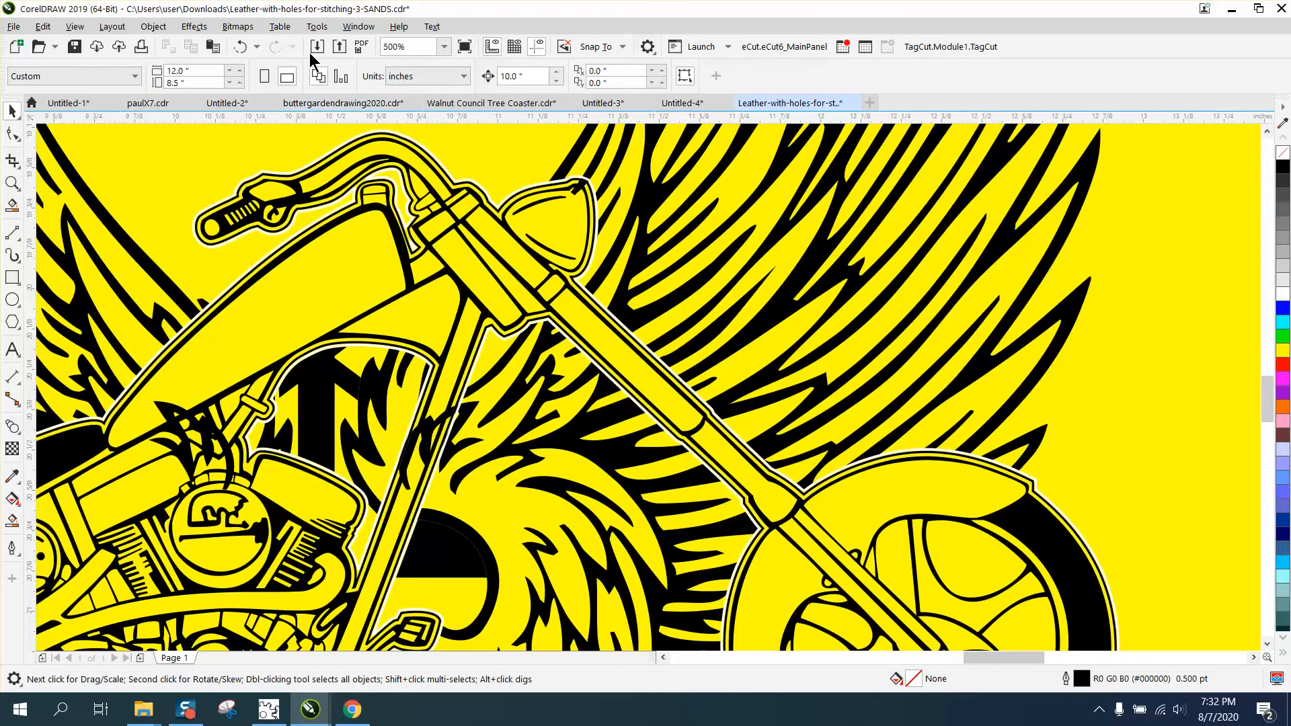
click(531, 286)
scroll(531, 285, down, 3)
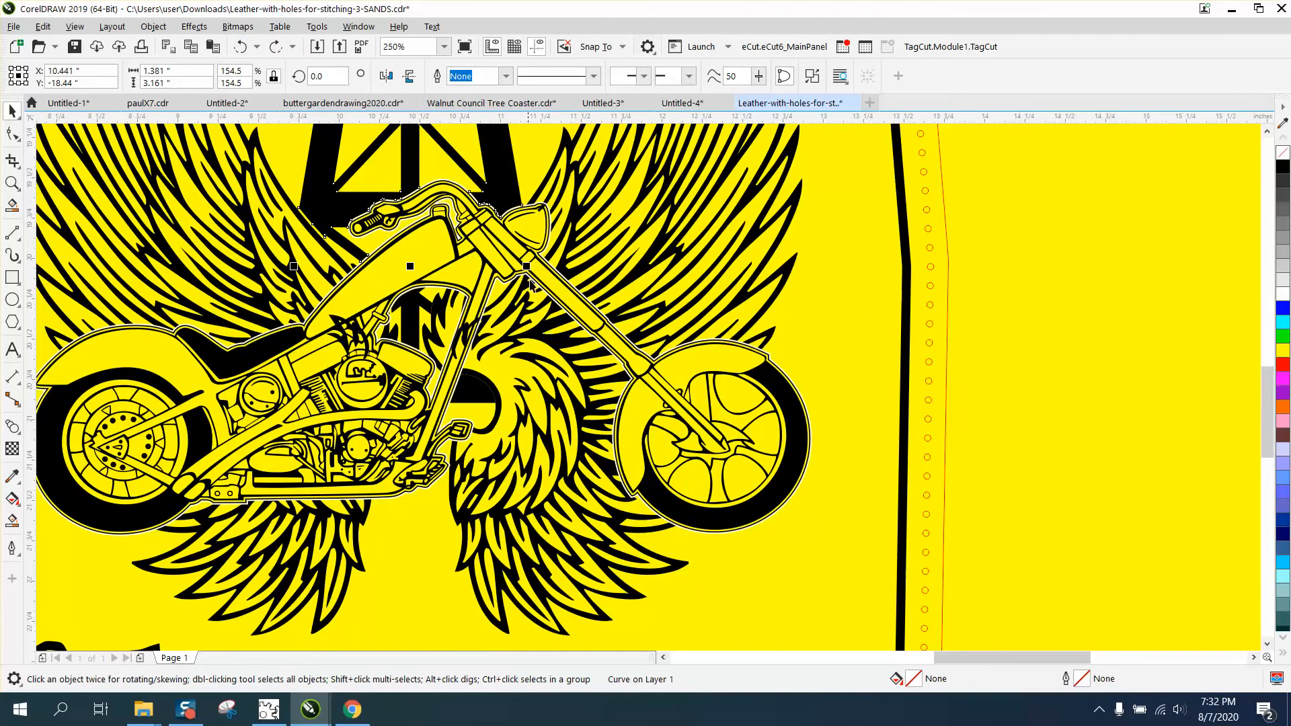
click(550, 284)
key(Right)
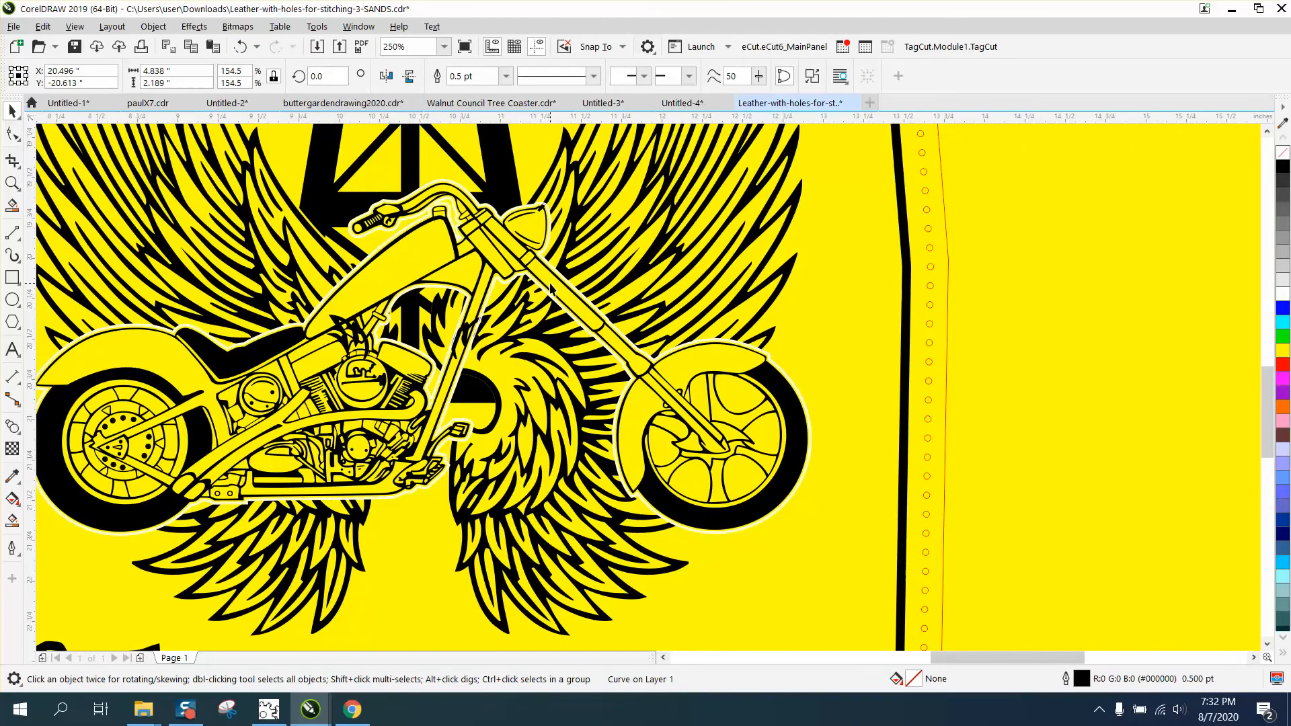
scroll(576, 290, down, 2)
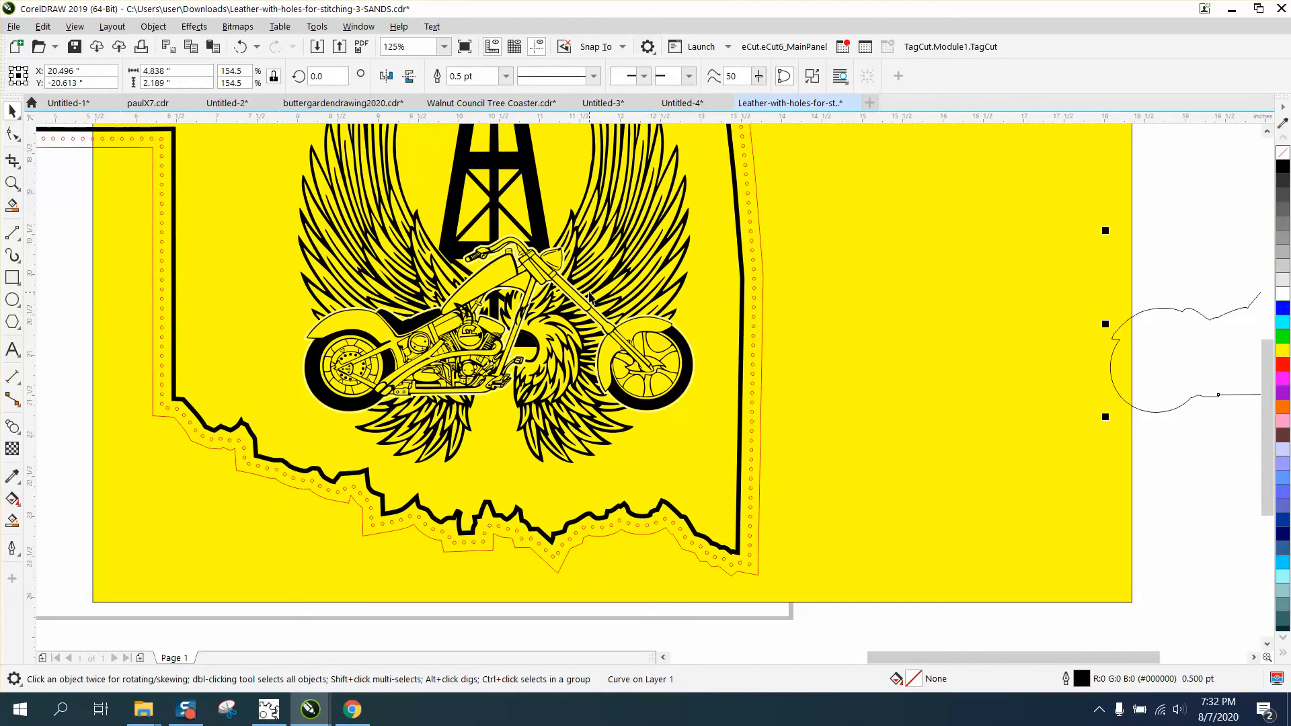
- Move the detailed motorcycle drawing 10 inches to the right and delete the white silhouette outline it leaves on the wings
click(539, 256)
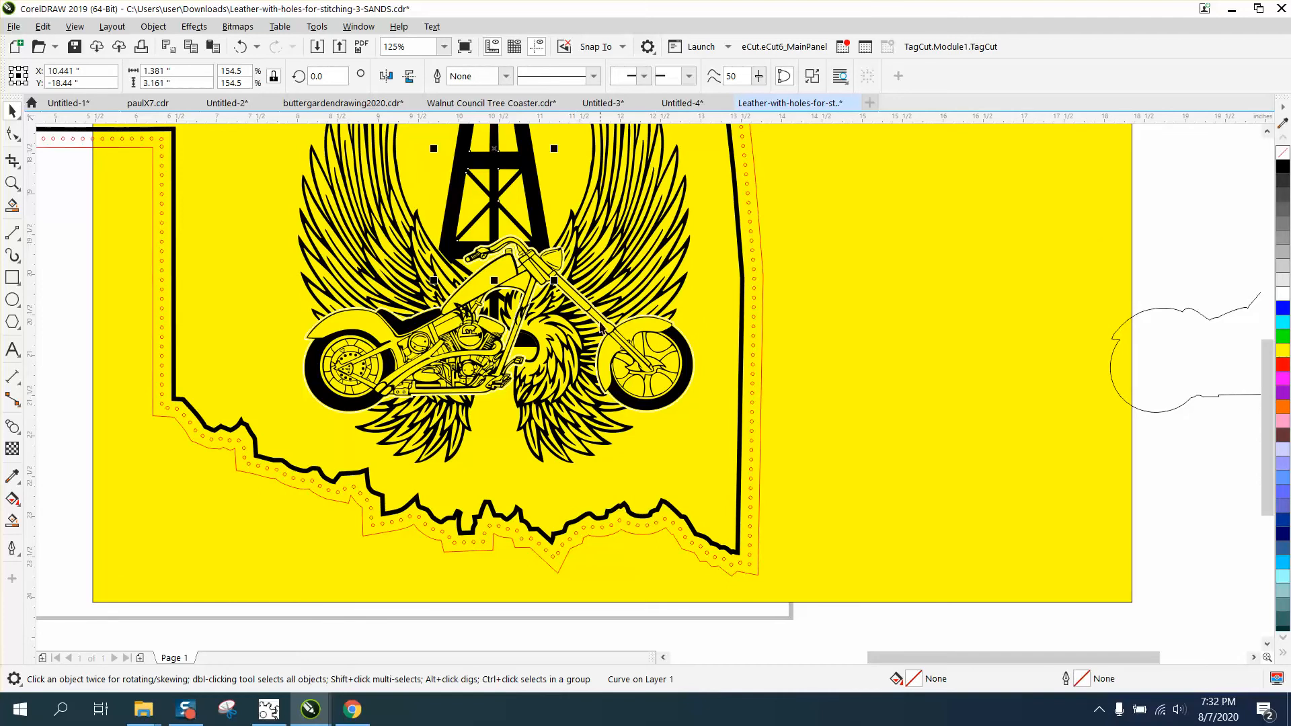
click(652, 318)
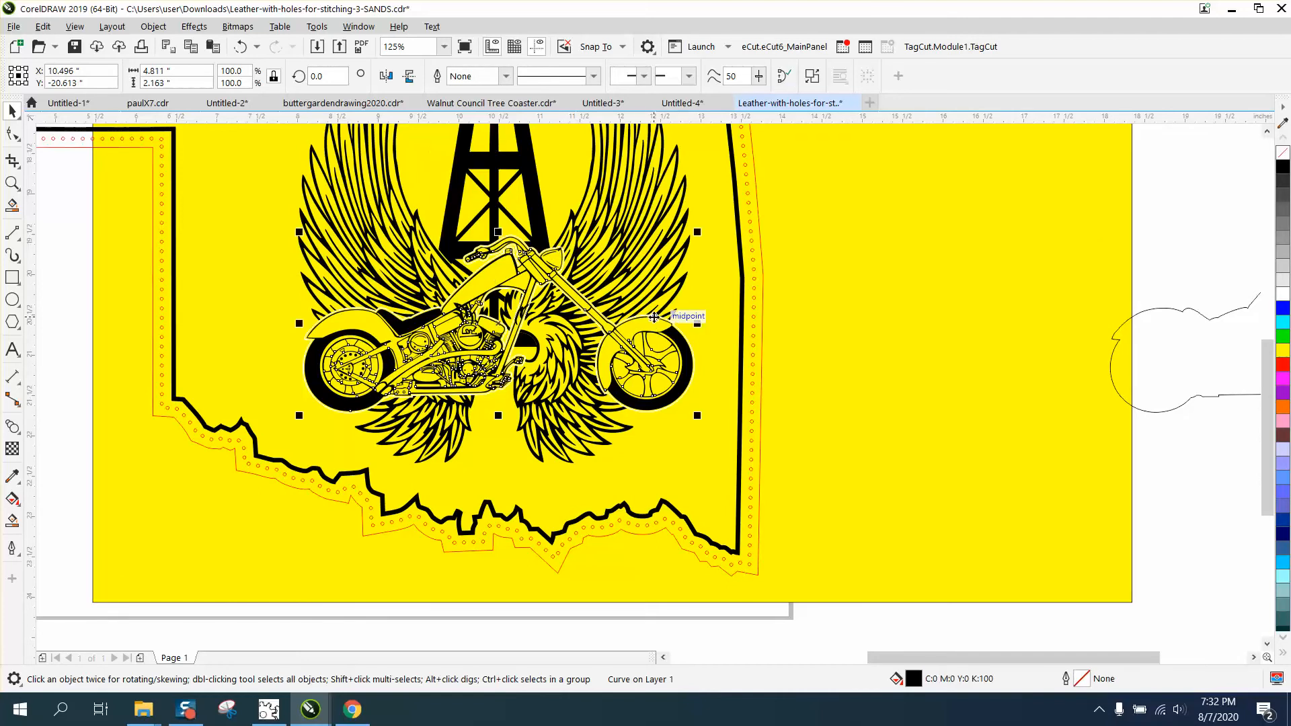
key(Right)
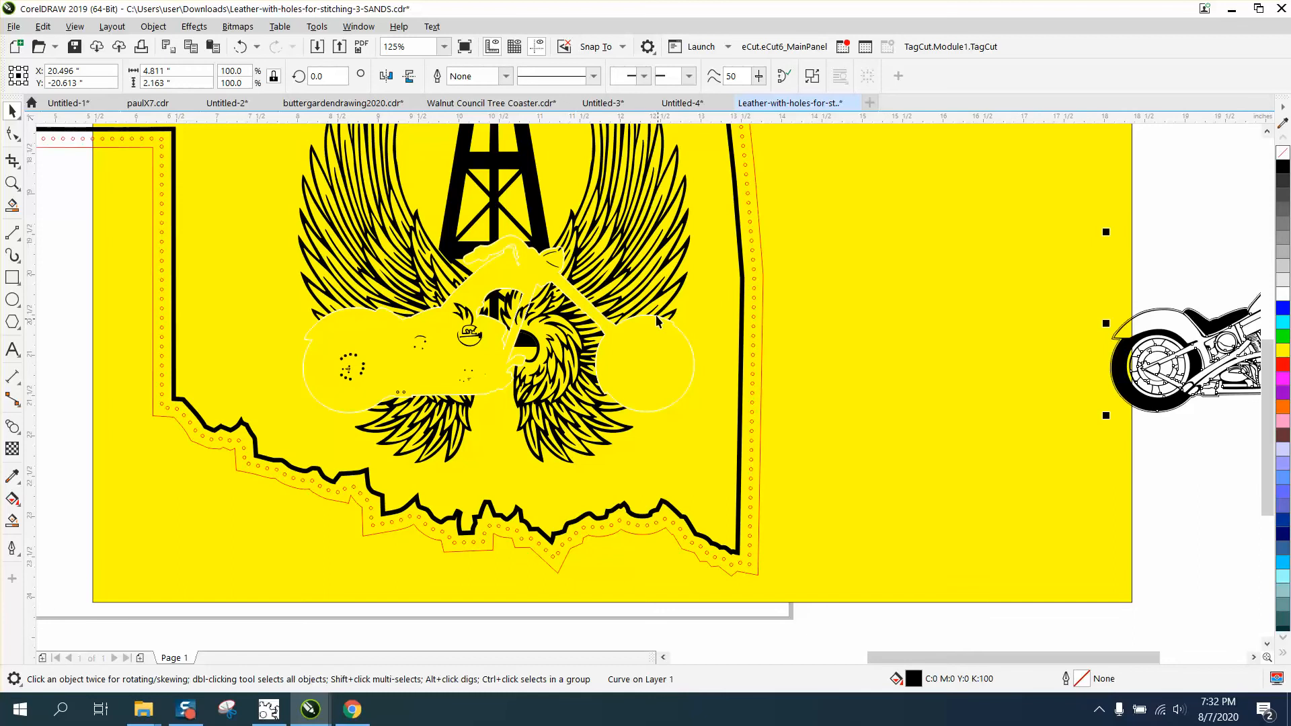
click(682, 333)
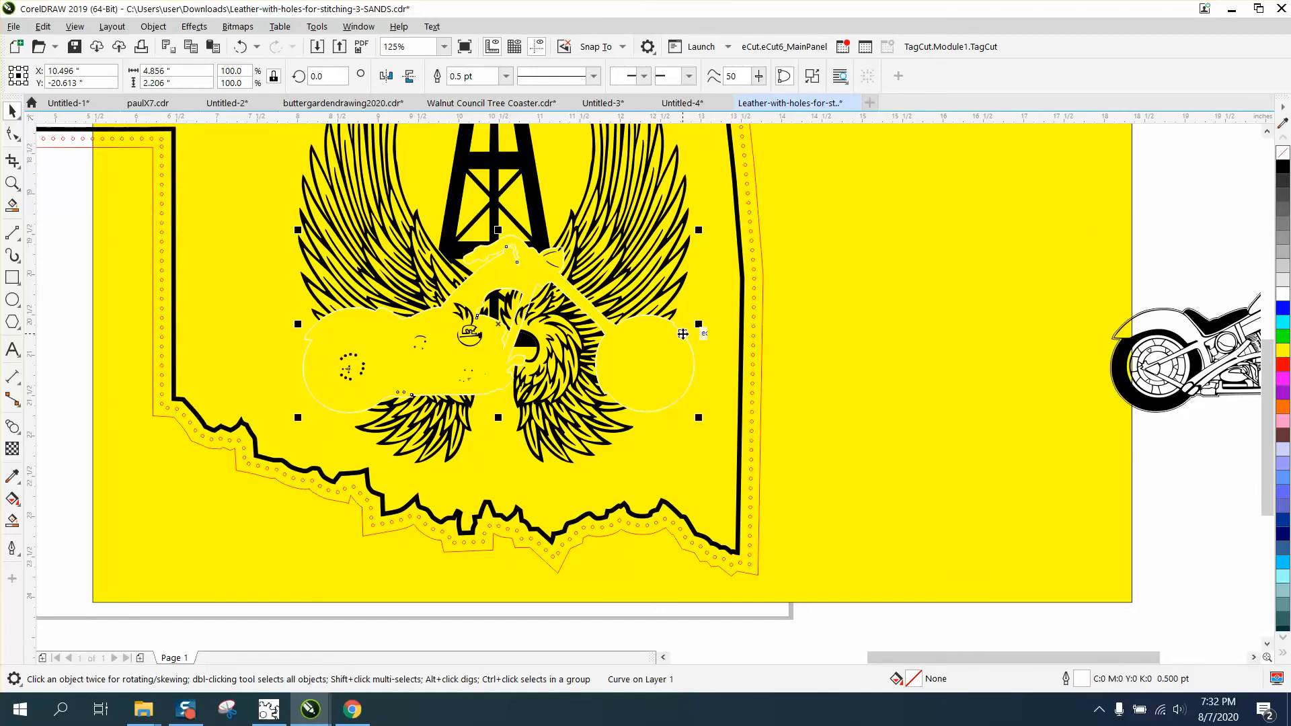
key(Delete)
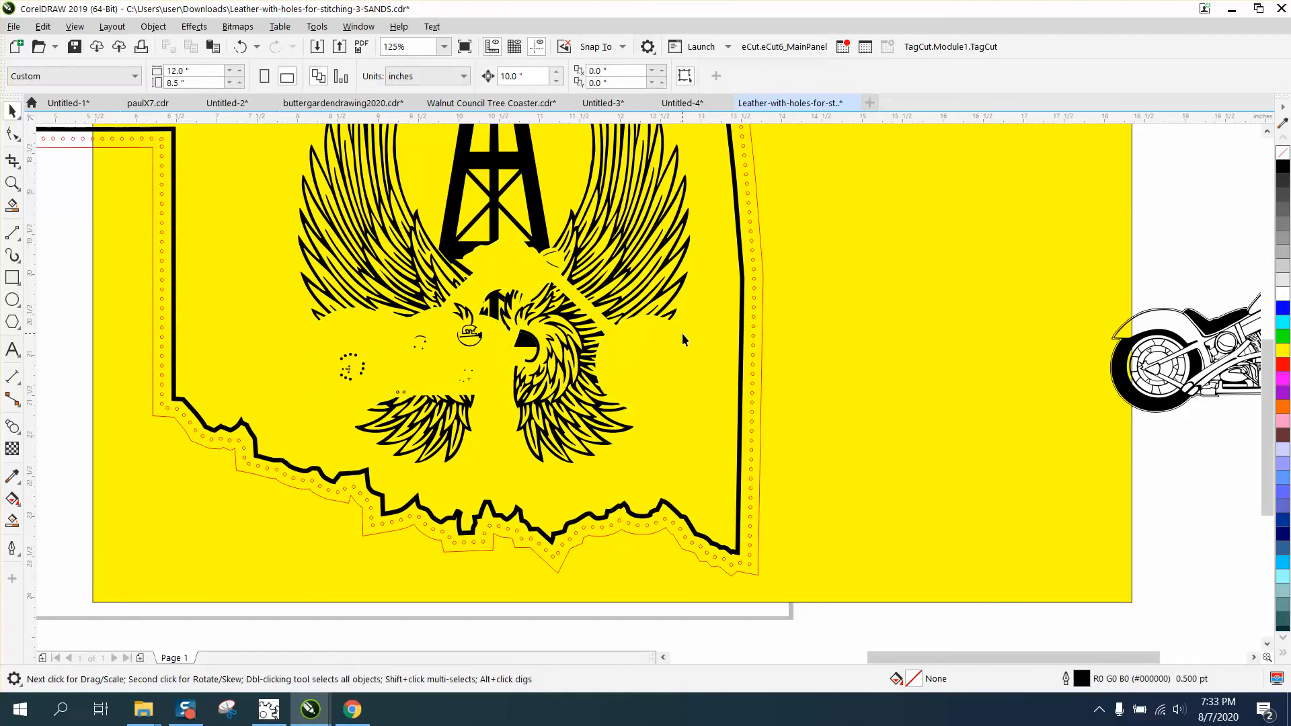
- Move the detailed motorcycle drawing and its silhouette outline 10 inches left, back onto the wings
scroll(768, 332, down, 1)
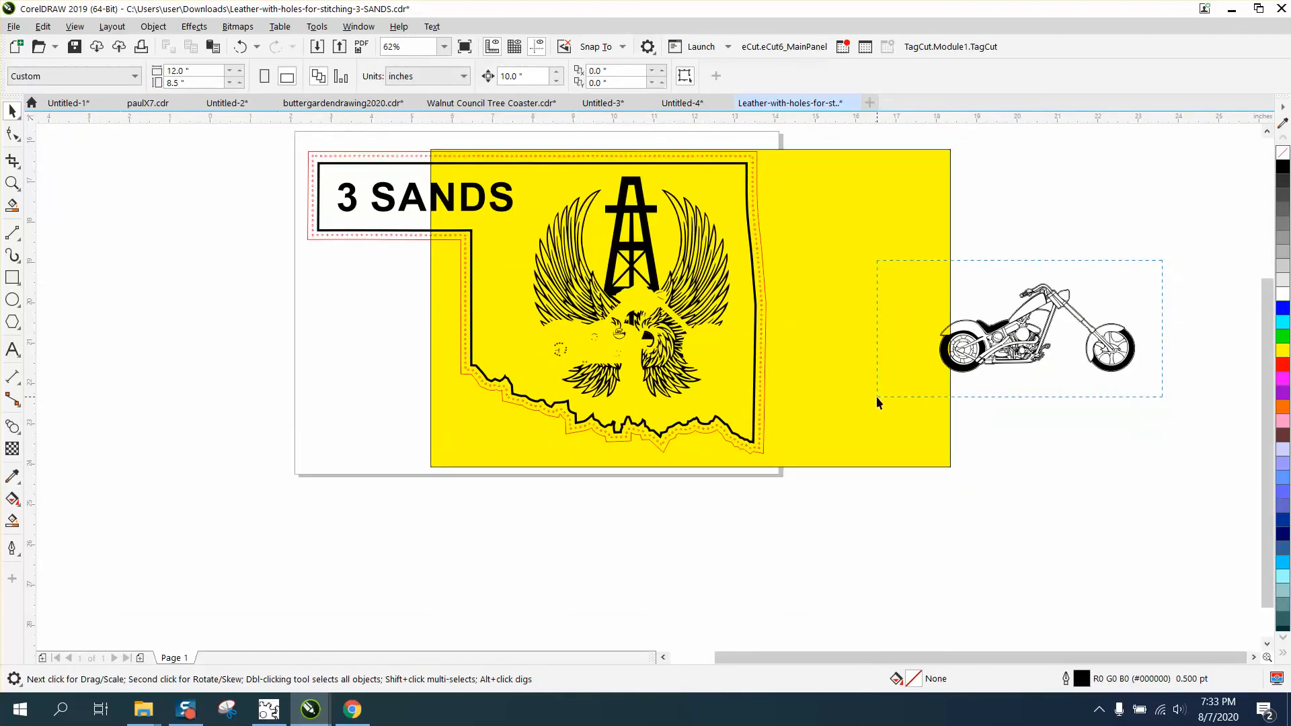
drag(877, 397, 876, 396)
key(Left)
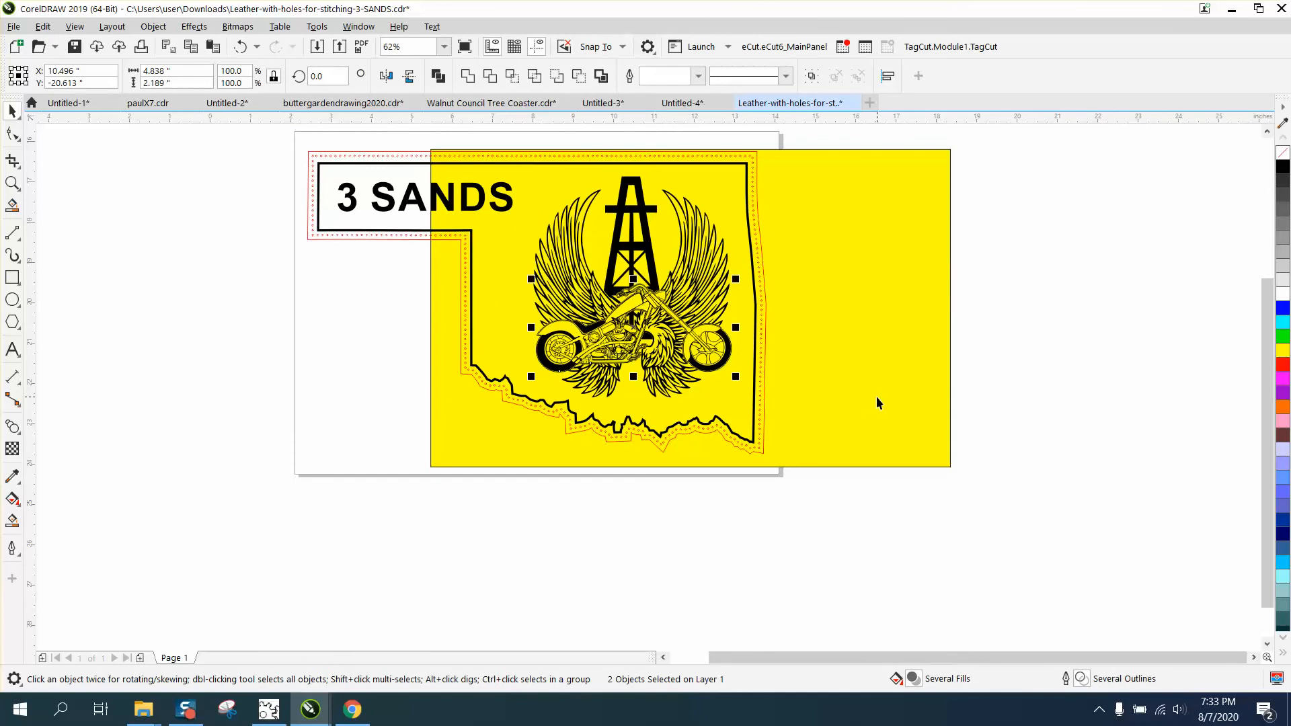
- Delete the yellow rectangle behind the 3 SANDS design
click(13, 164)
click(11, 184)
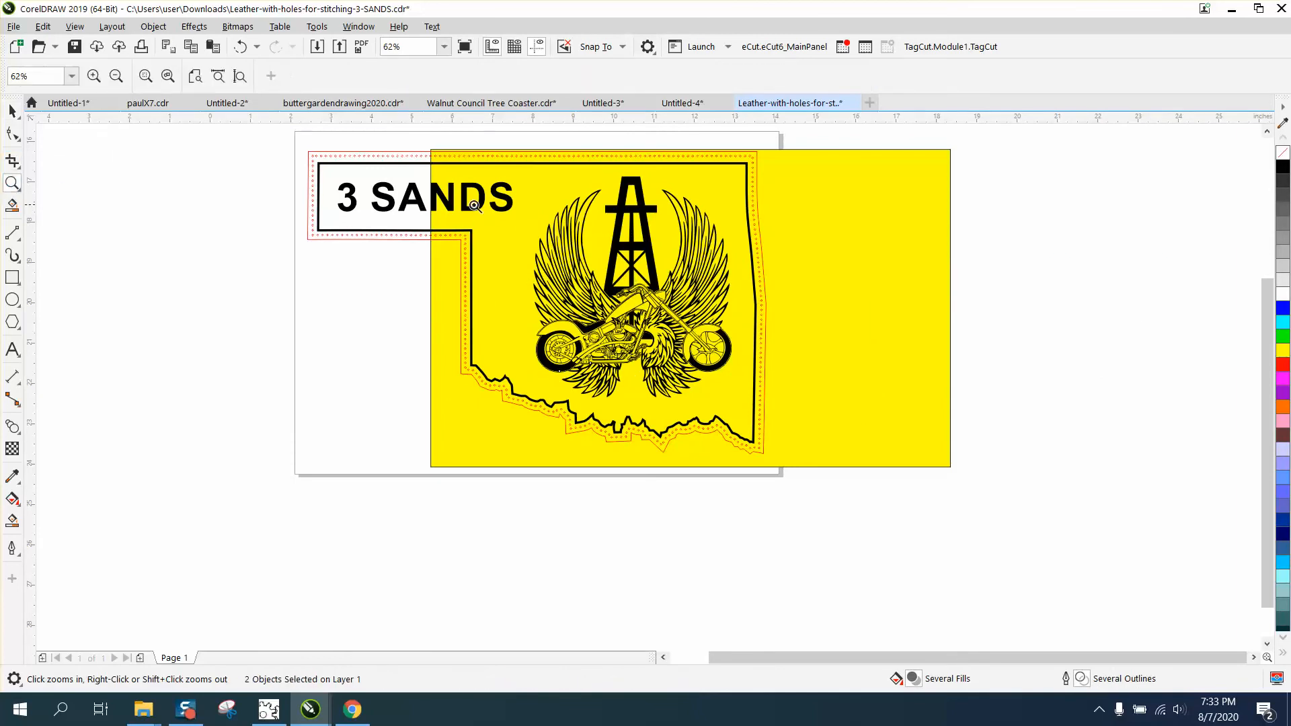
drag(474, 205, 892, 437)
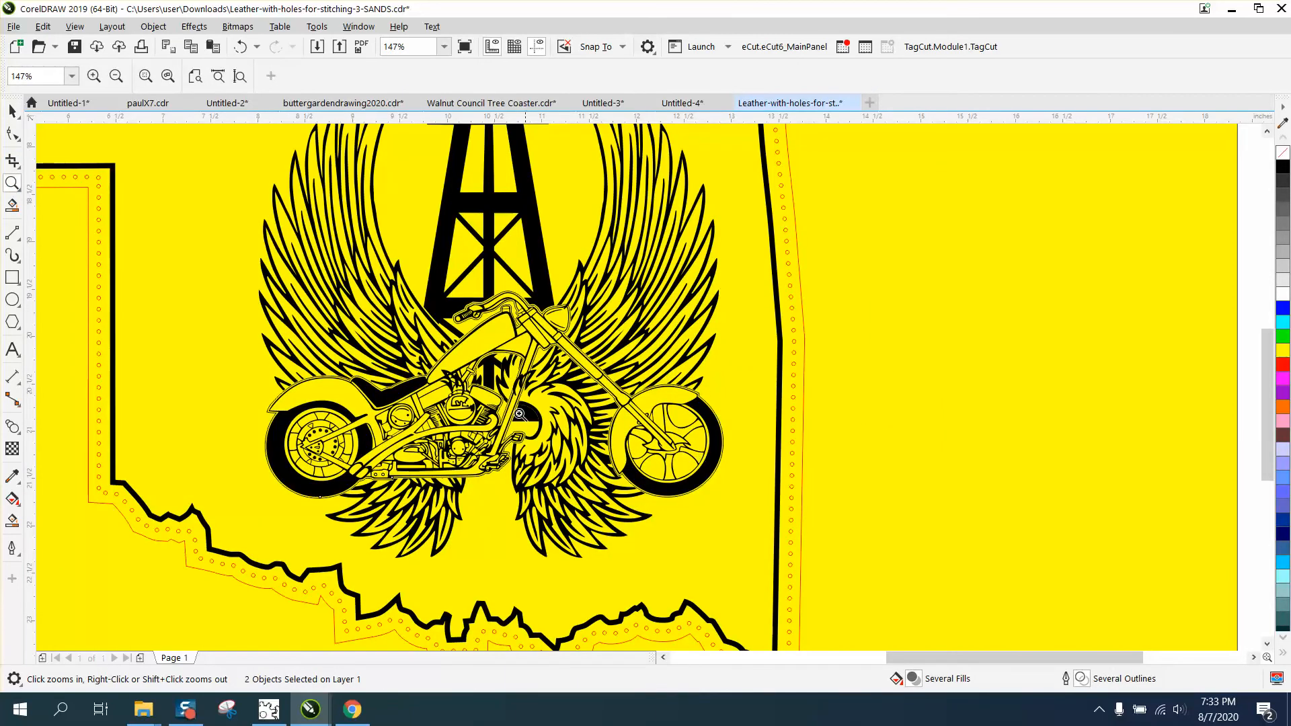
drag(407, 343, 531, 418)
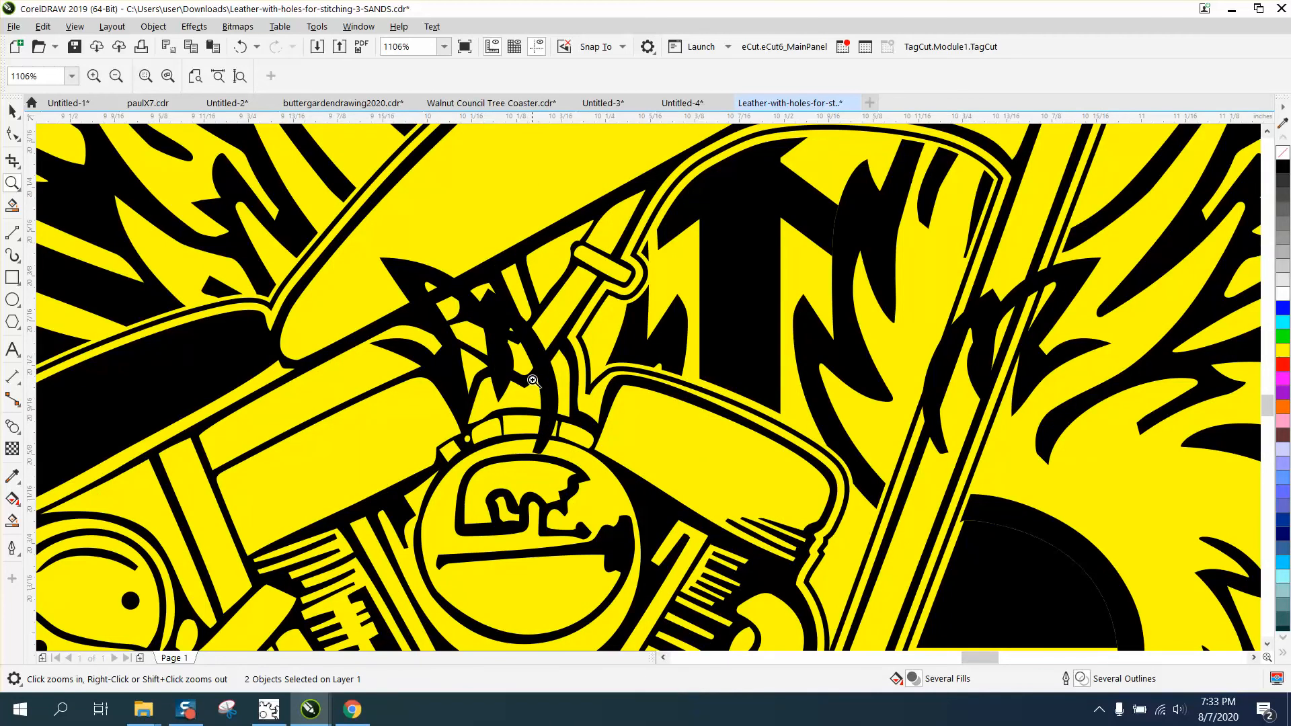
click(12, 109)
scroll(605, 400, down, 3)
scroll(605, 400, down, 3)
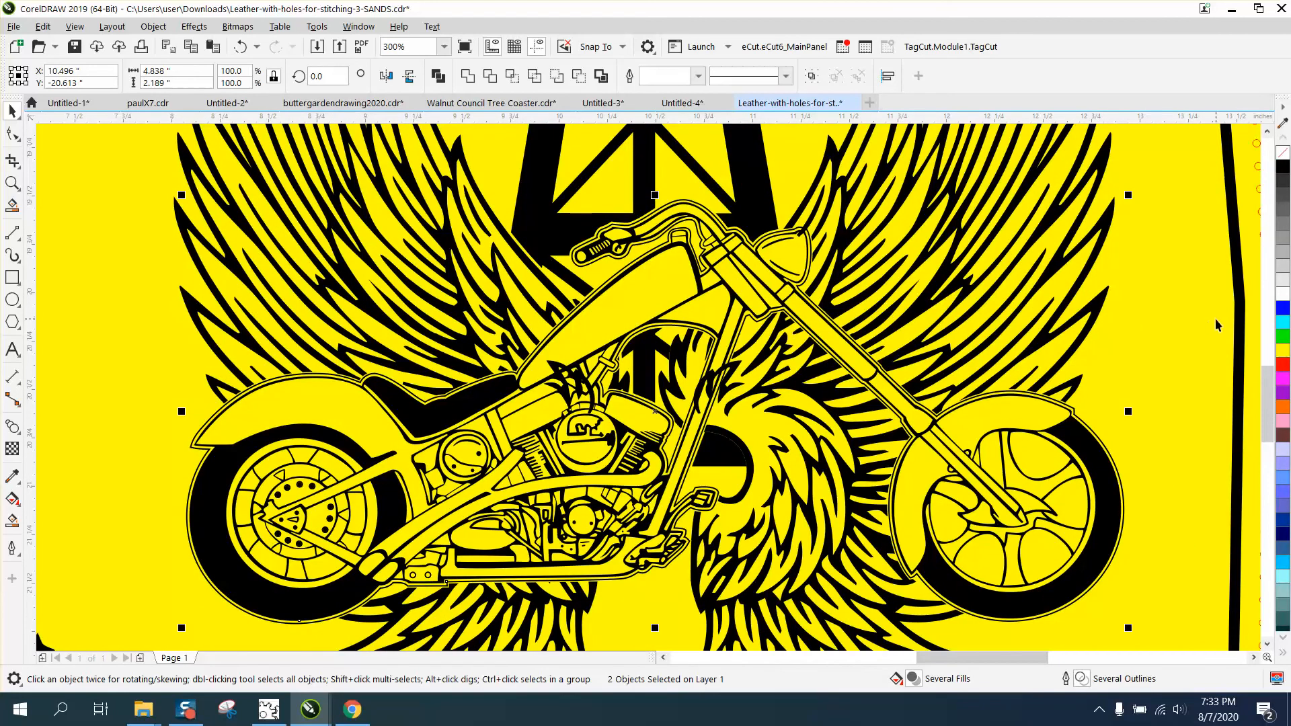
scroll(1215, 324, down, 2)
click(404, 247)
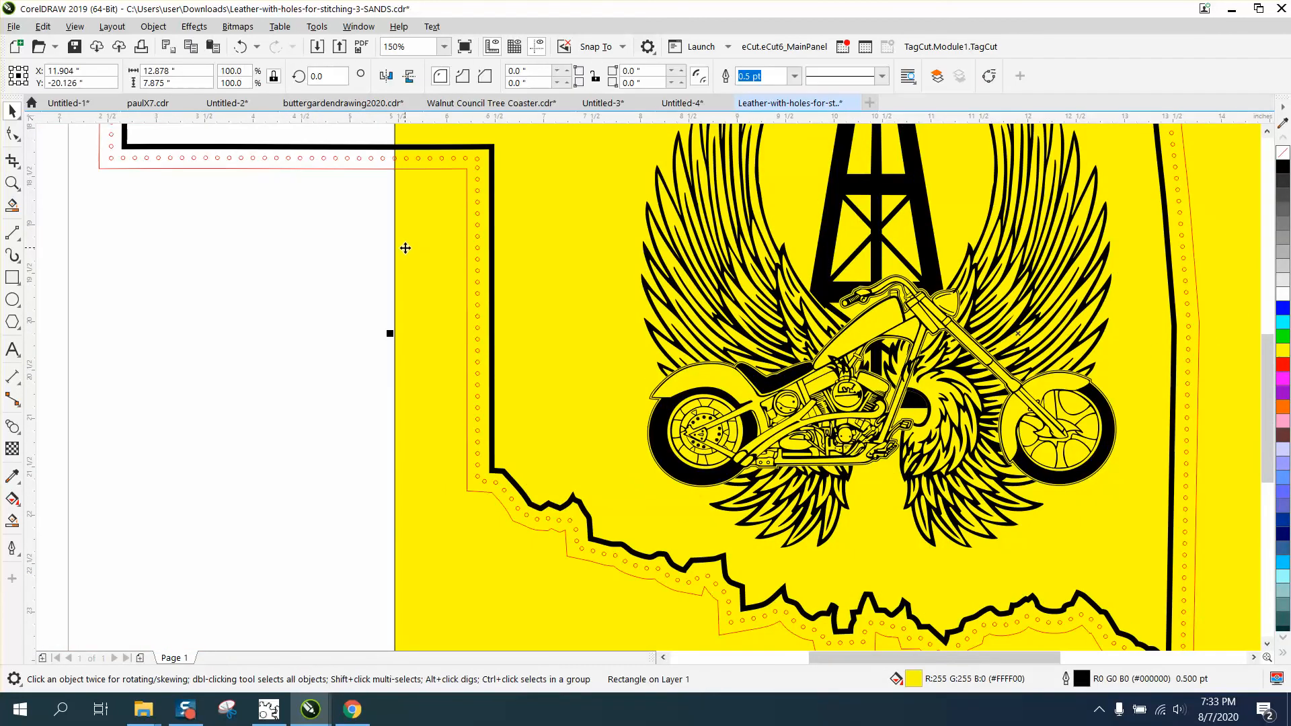
key(Delete)
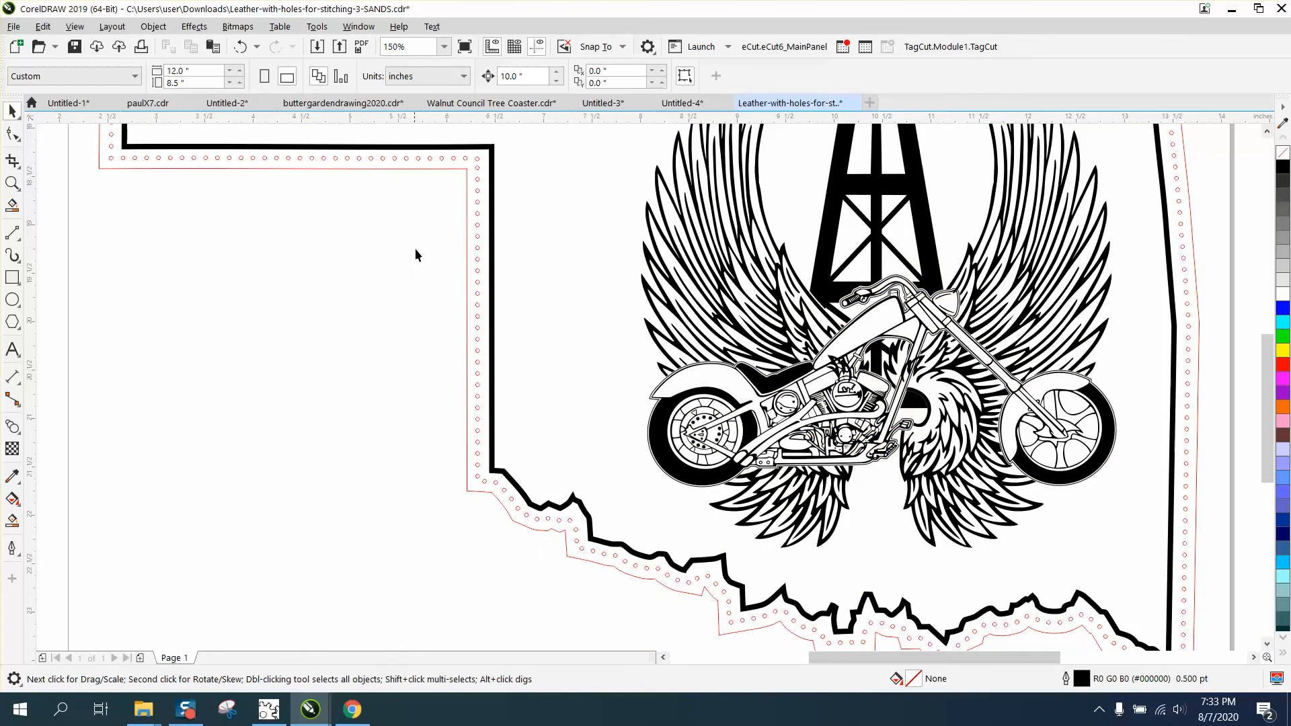
- Break apart the curve made of the motorcycle's outline and the stray black feather fragment below the fuel tank
click(12, 182)
drag(826, 324, 901, 404)
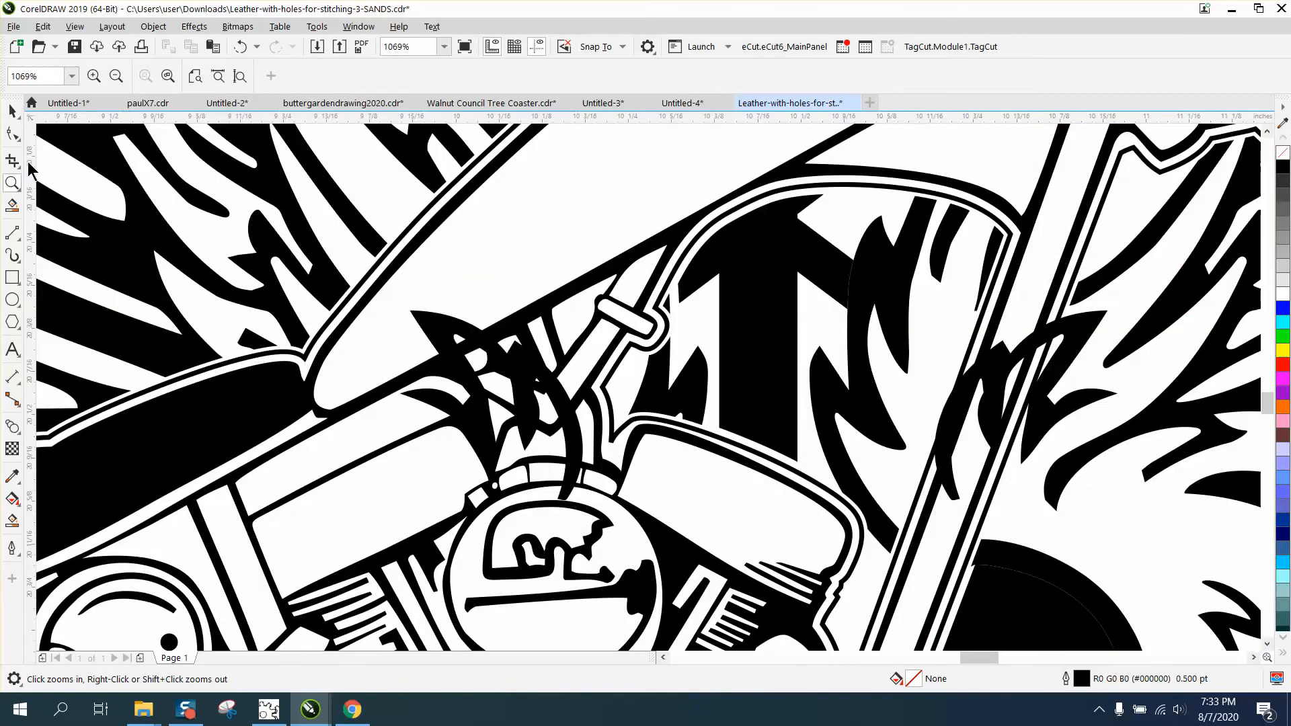
click(12, 111)
click(450, 320)
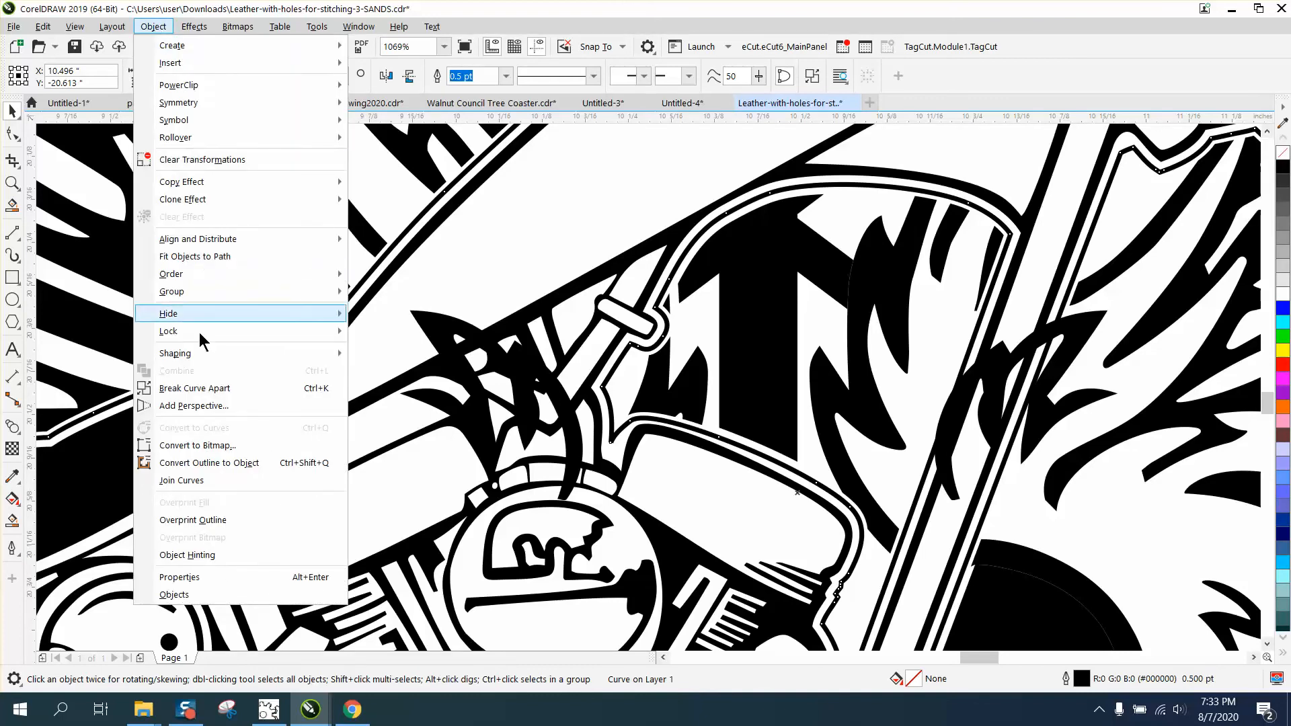
click(216, 387)
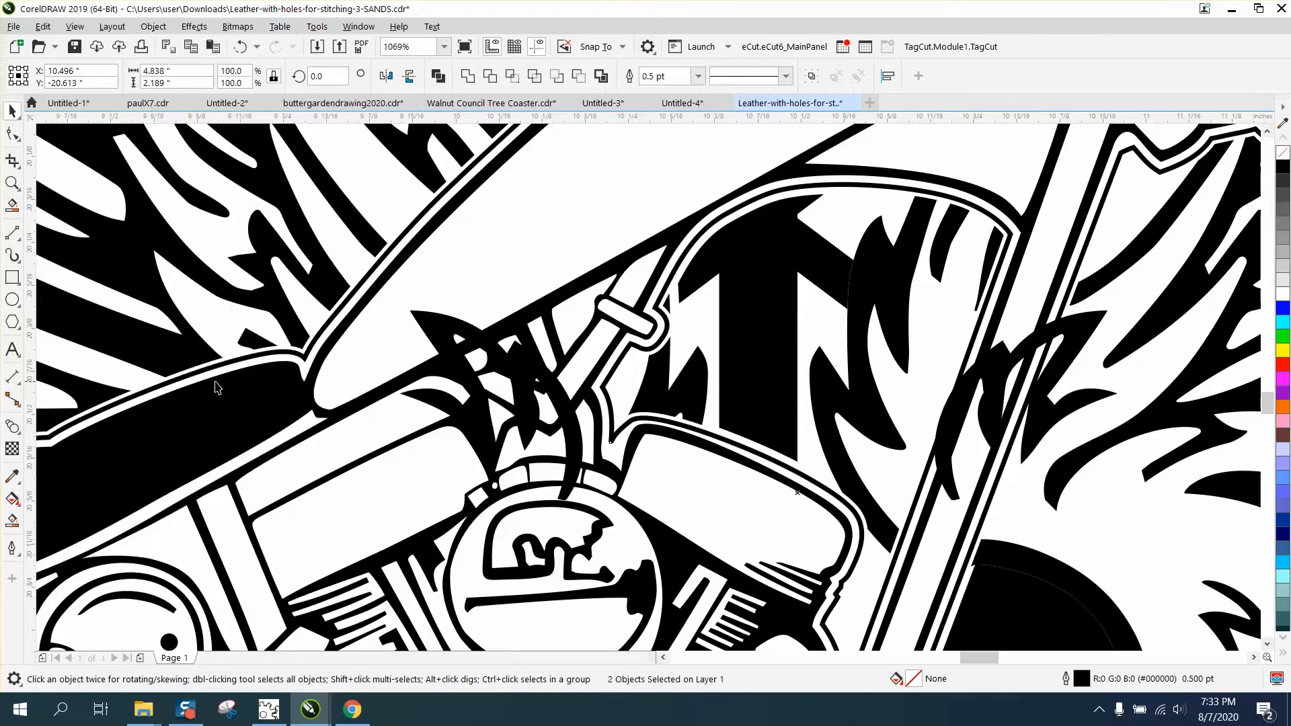
click(207, 249)
click(433, 340)
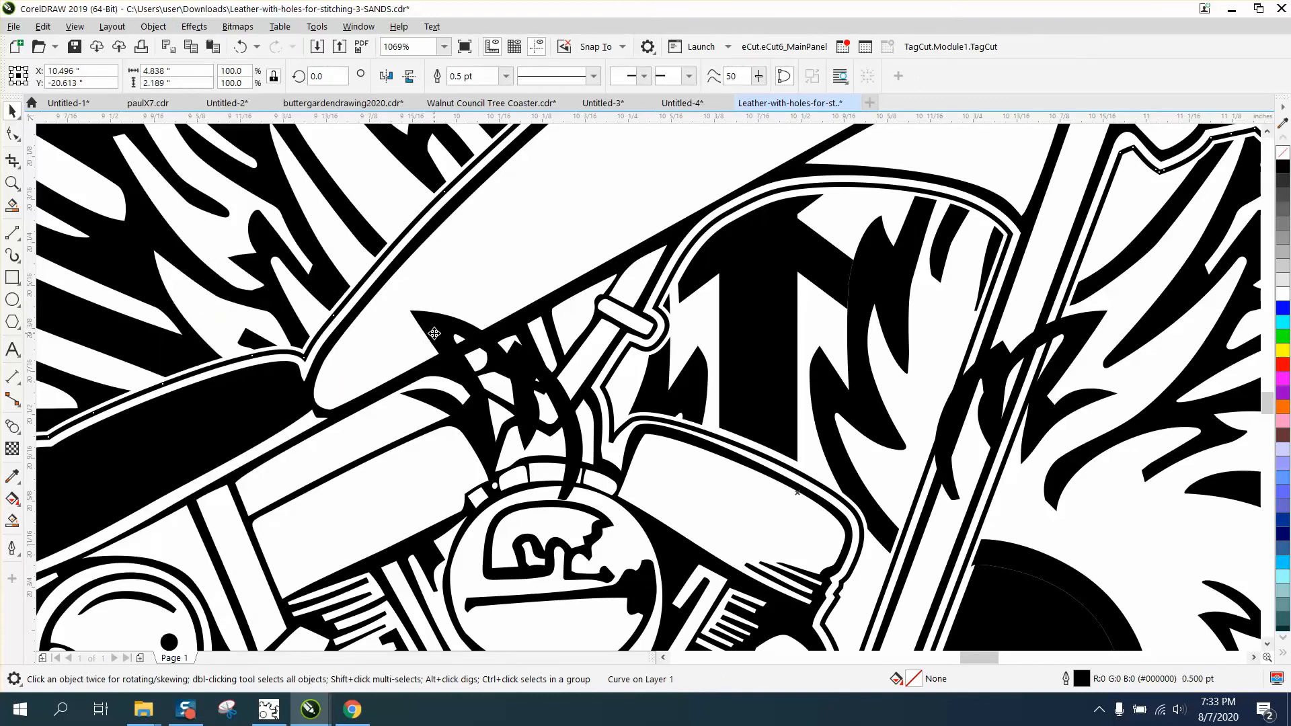
scroll(591, 340, down, 4)
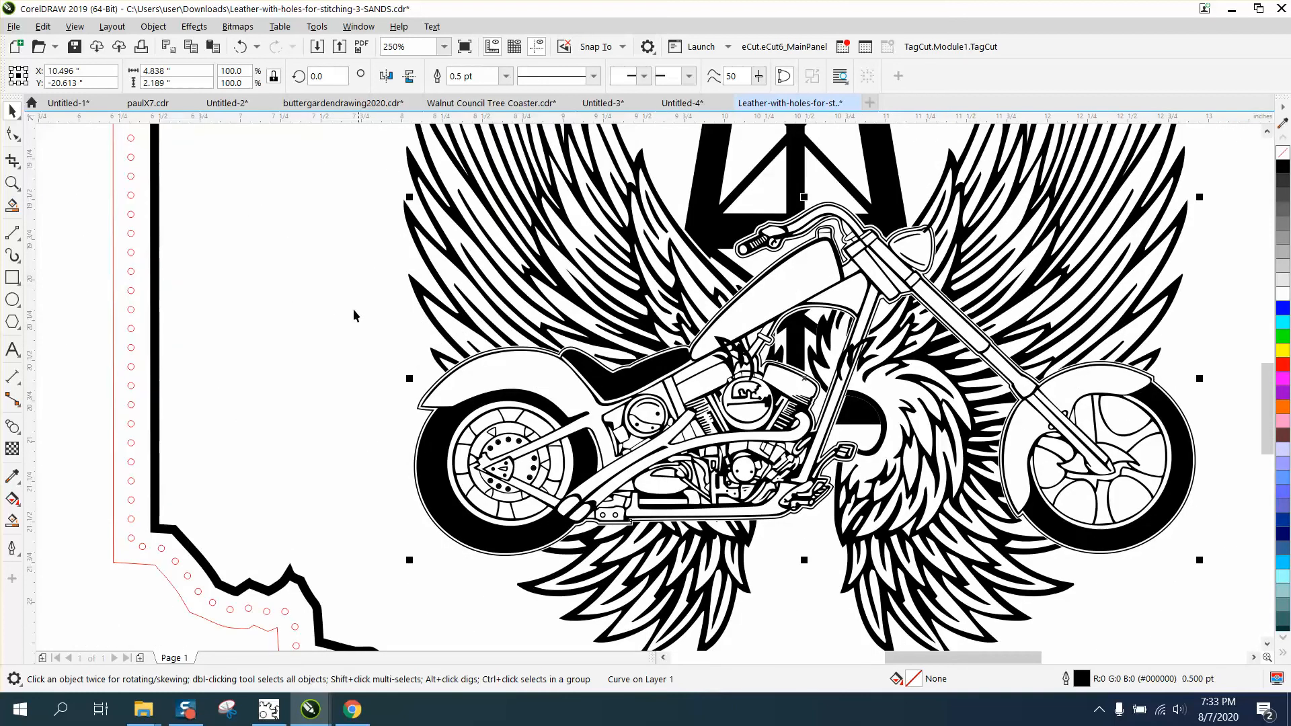
click(74, 272)
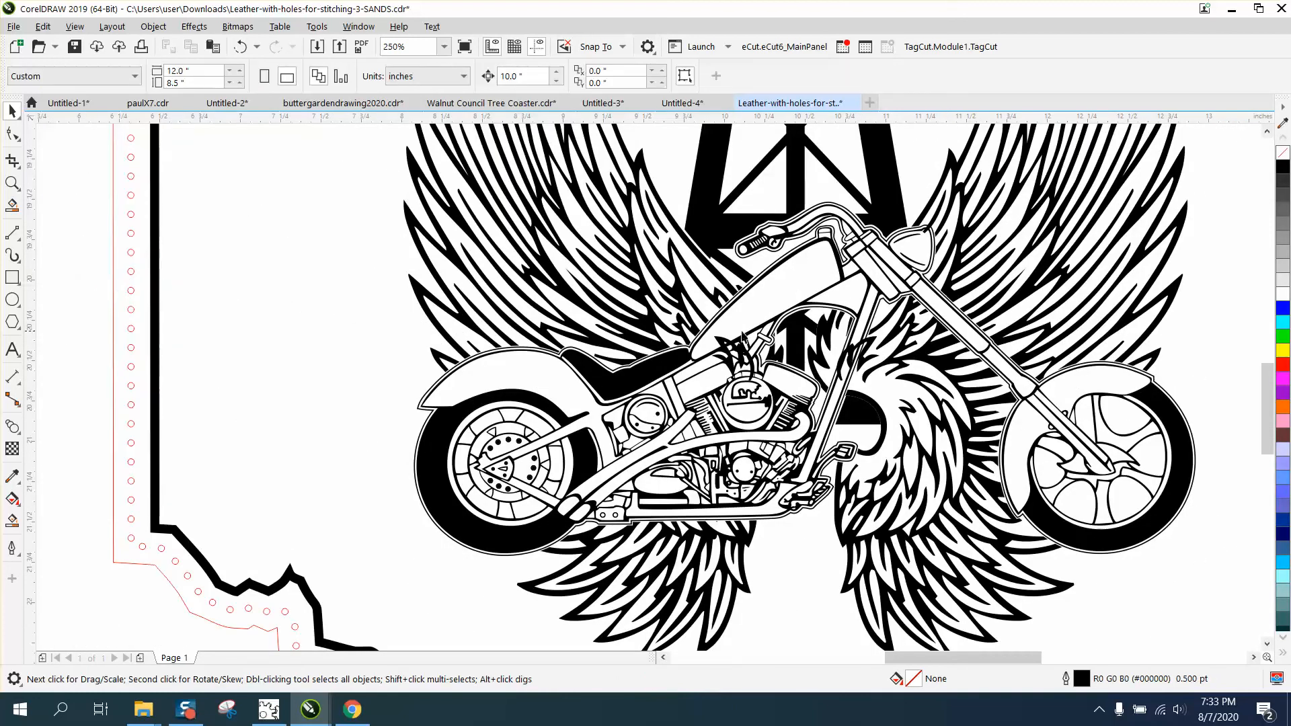
click(720, 345)
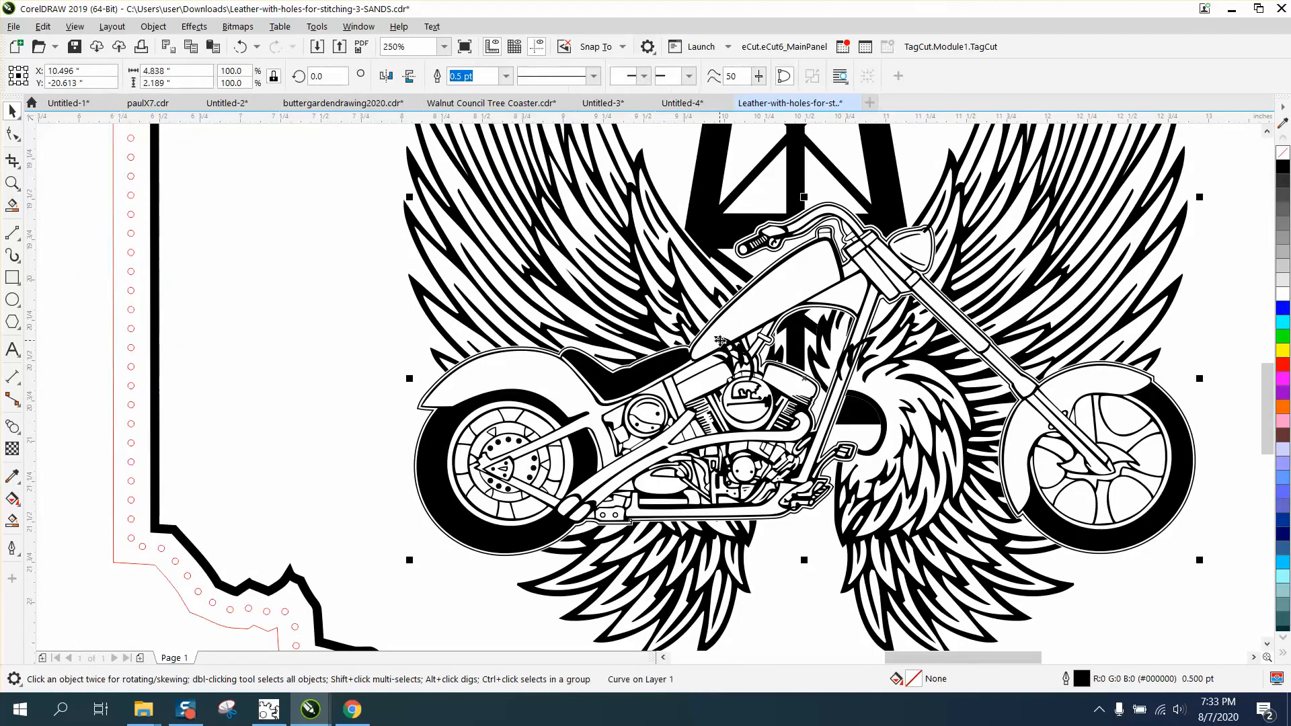
click(161, 30)
mouse_move(223, 287)
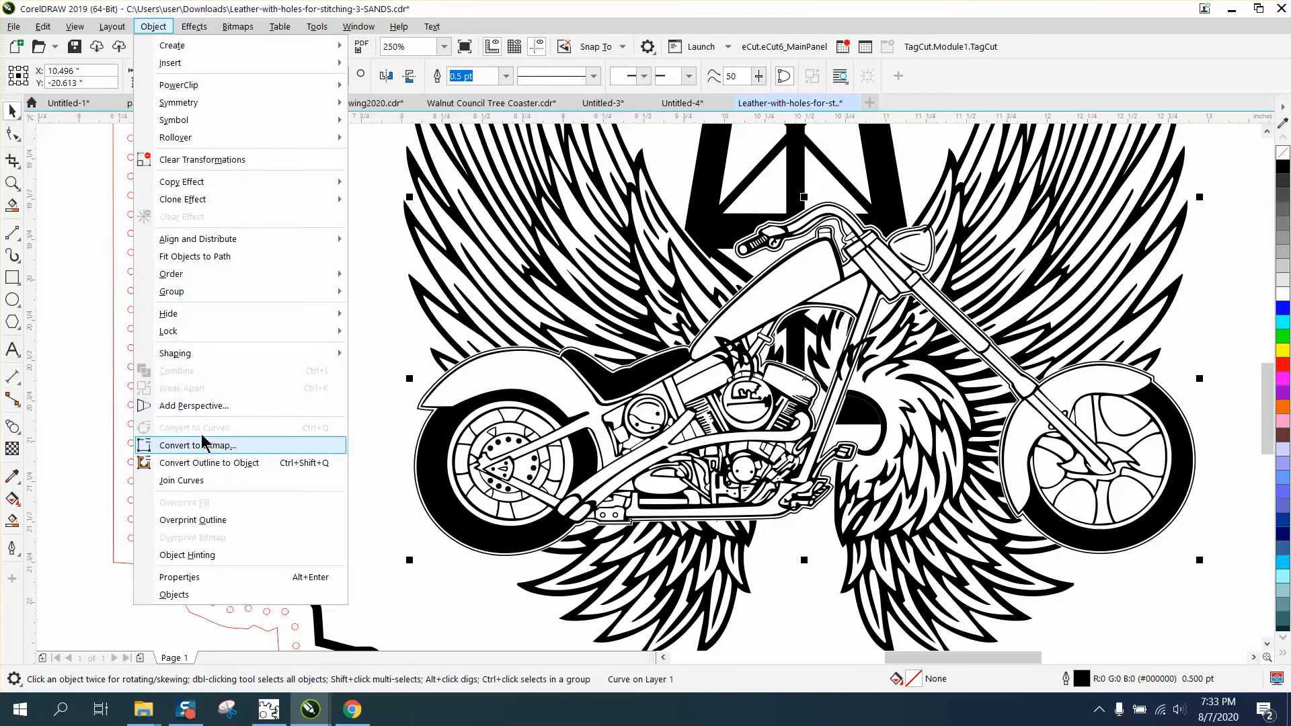
key(Escape)
scroll(468, 292, down, 2)
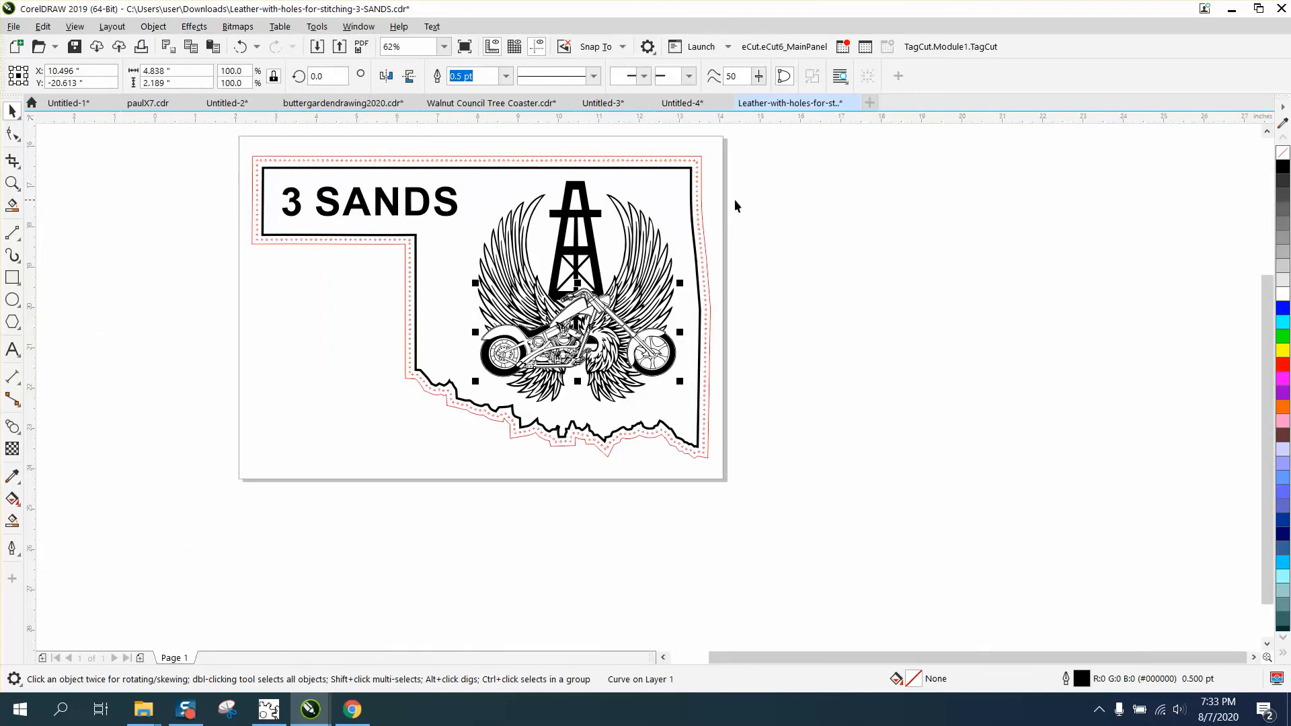
click(811, 206)
drag(436, 441, 437, 437)
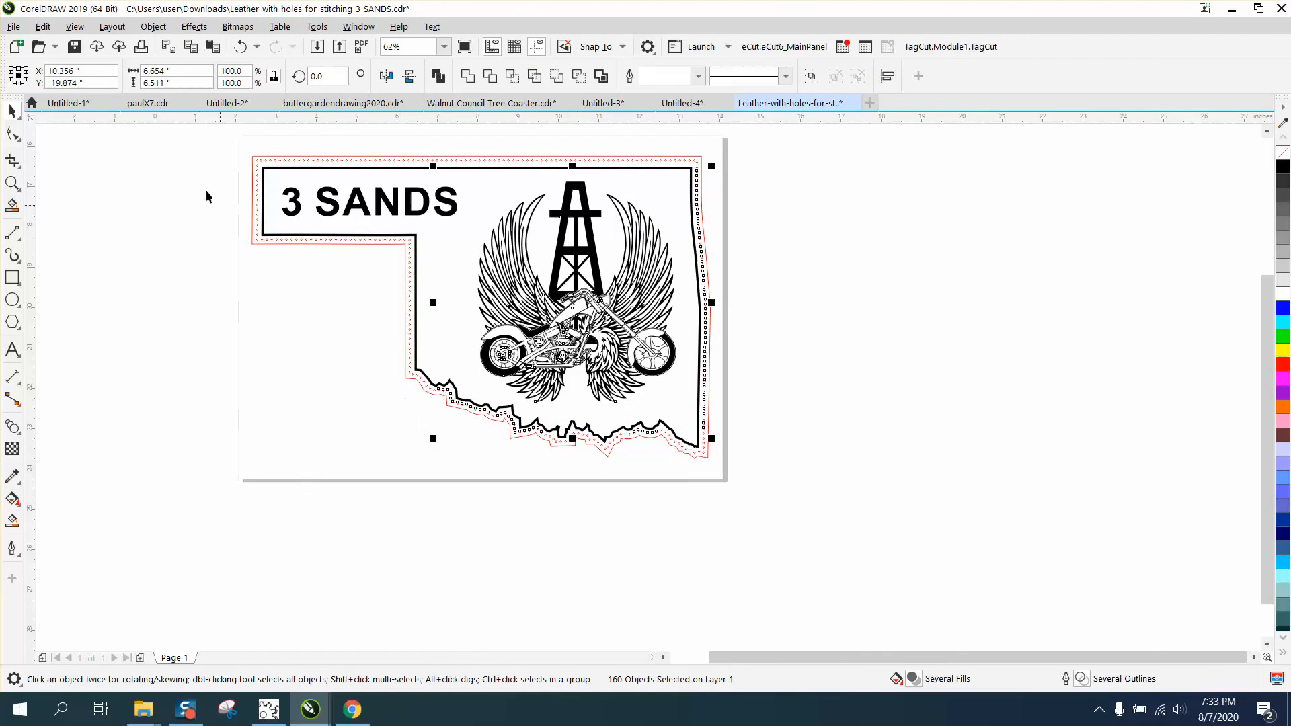
click(153, 27)
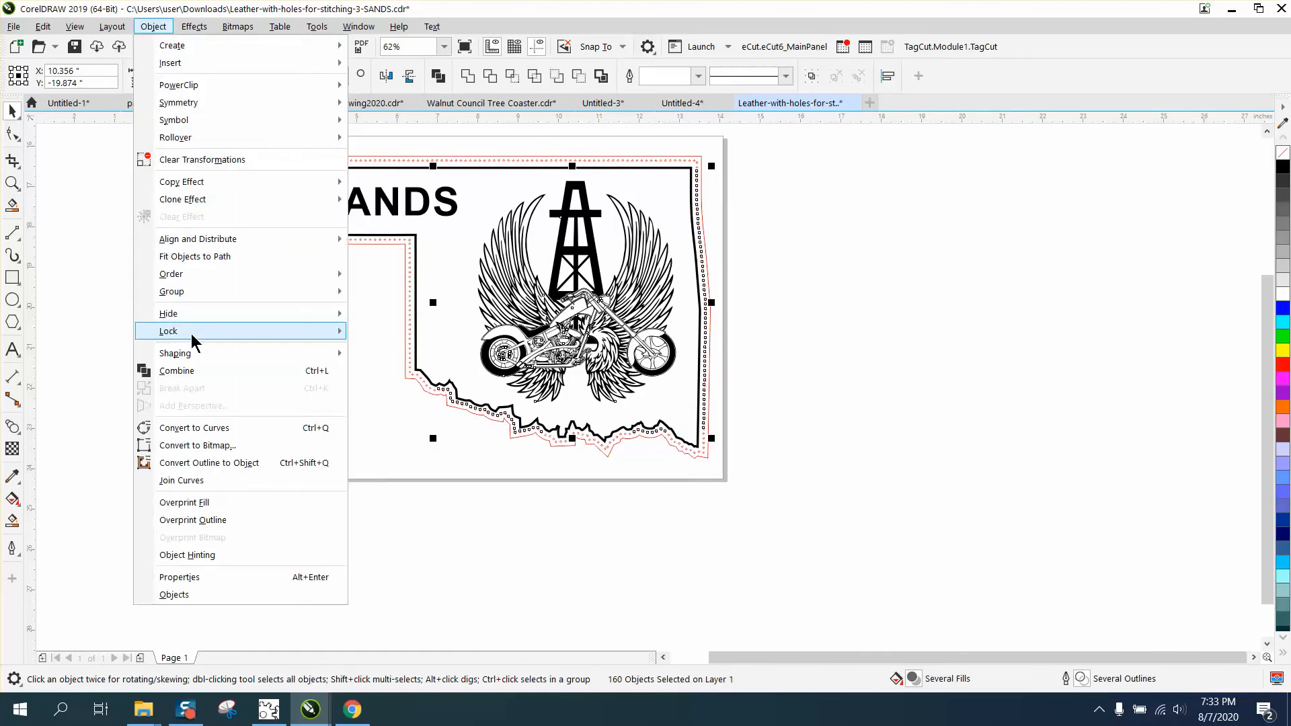
mouse_move(195, 291)
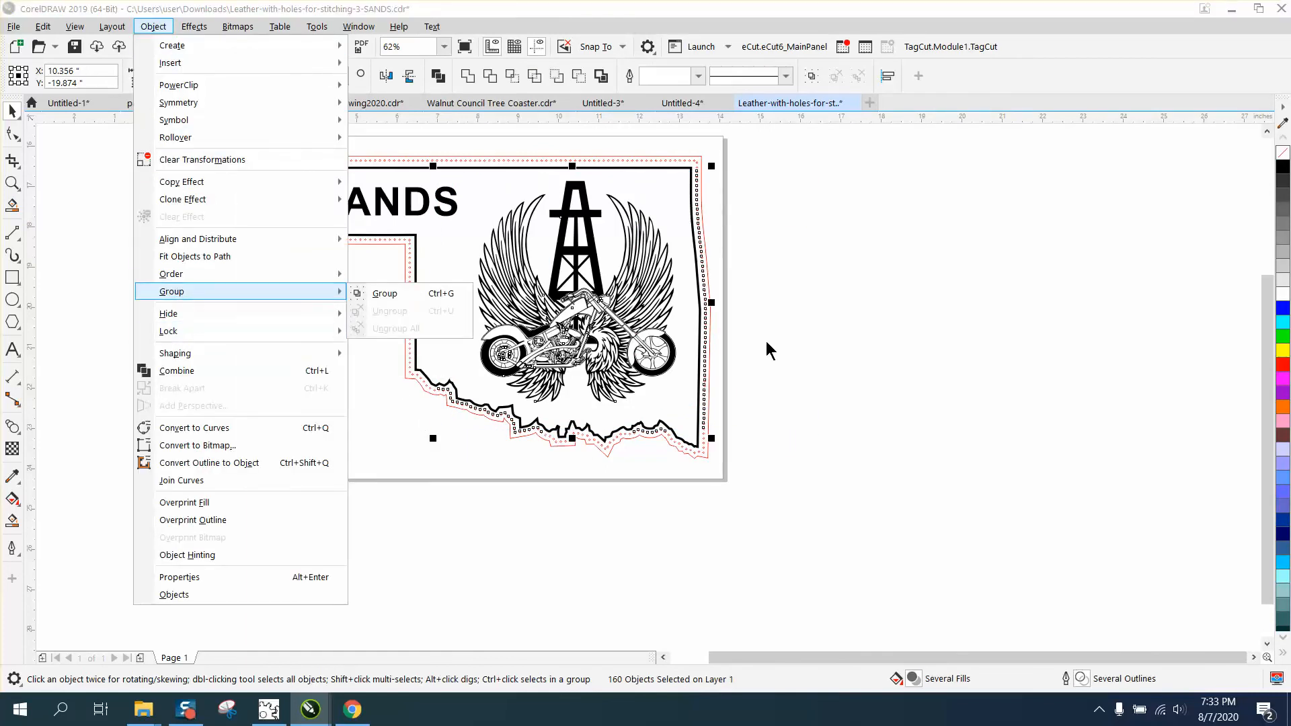
click(808, 336)
- Try shifting the detailed motorcycle drawing about 0.27 inch to the right, and undo the shift
click(12, 183)
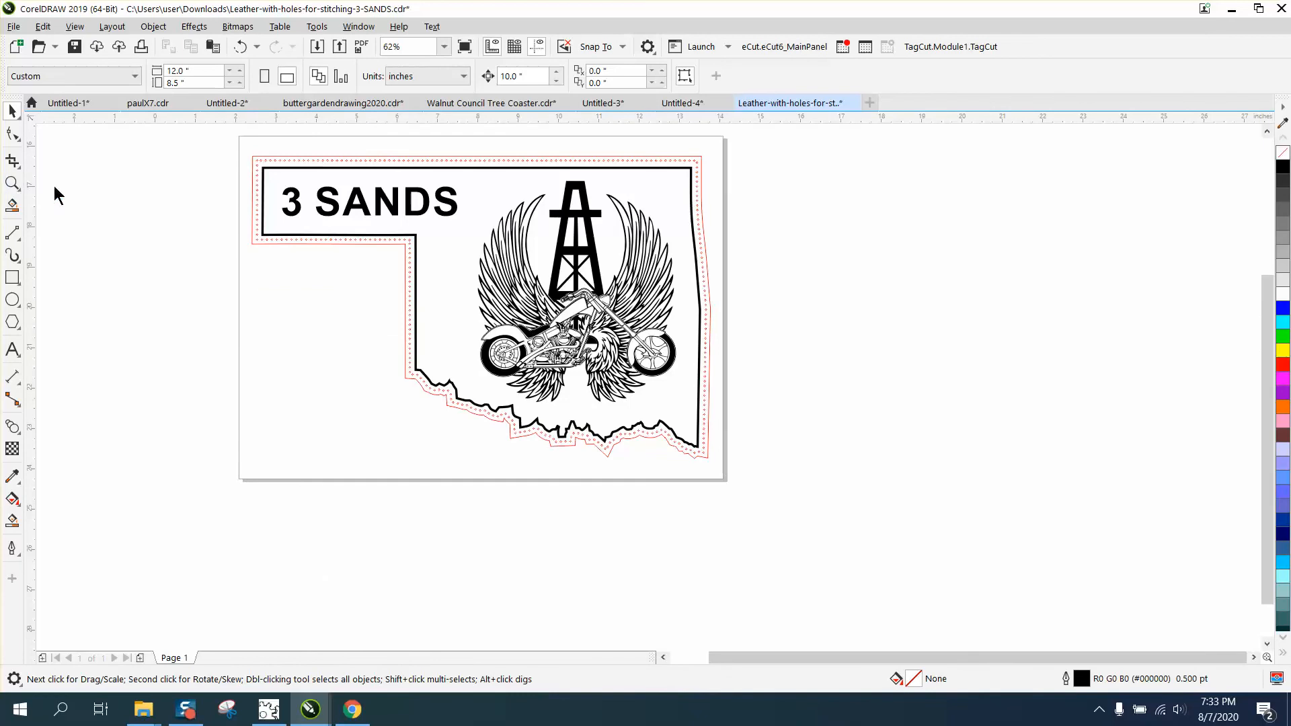
drag(556, 286, 664, 346)
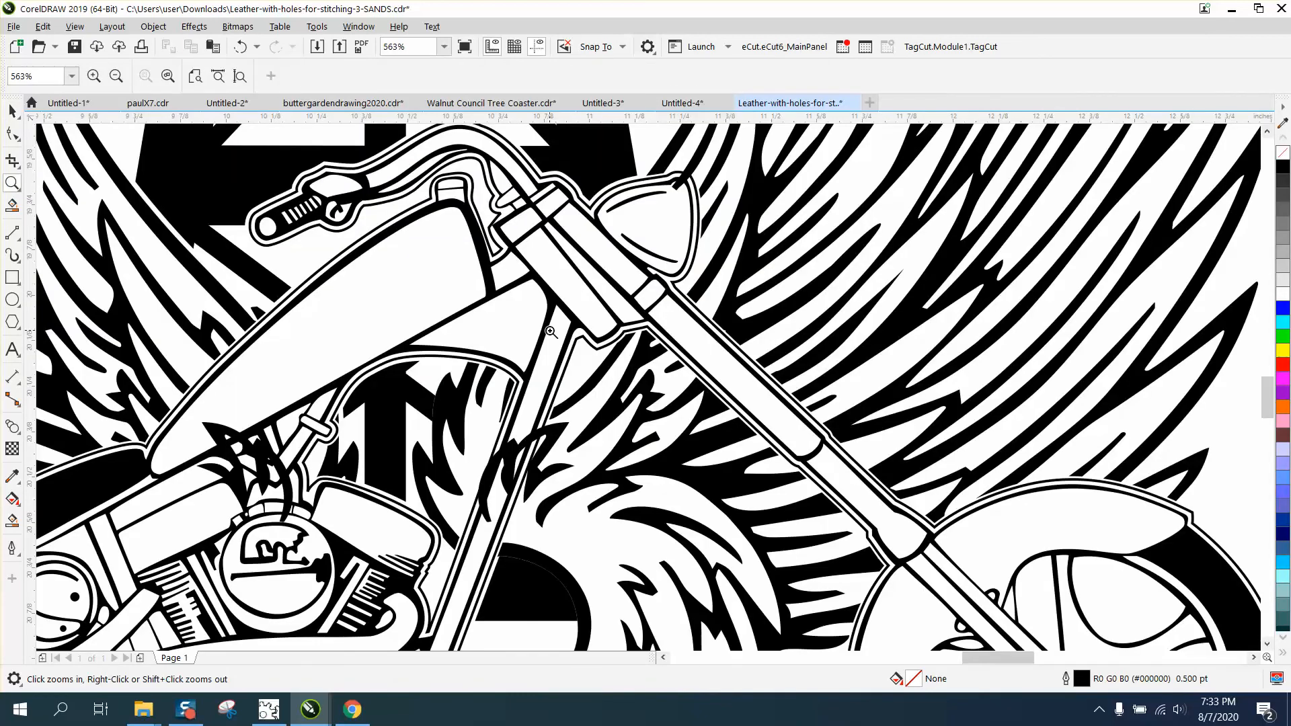
scroll(581, 302, down, 1)
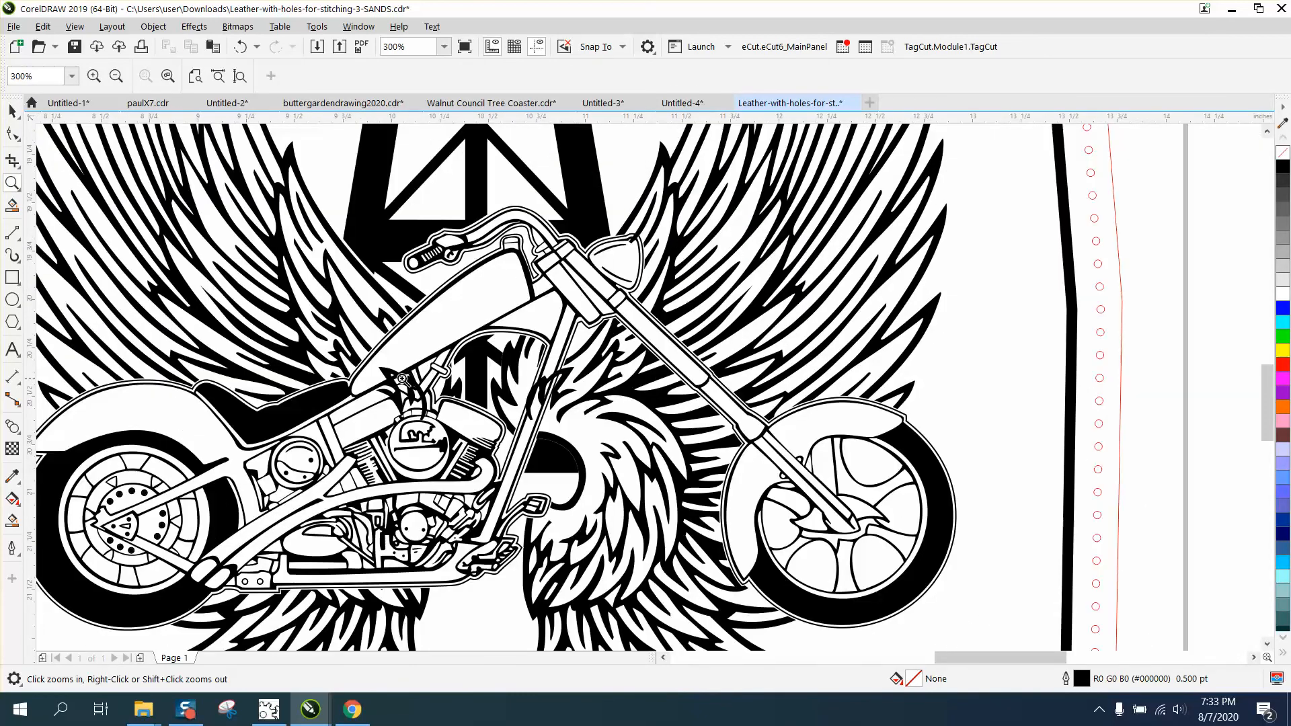
click(12, 111)
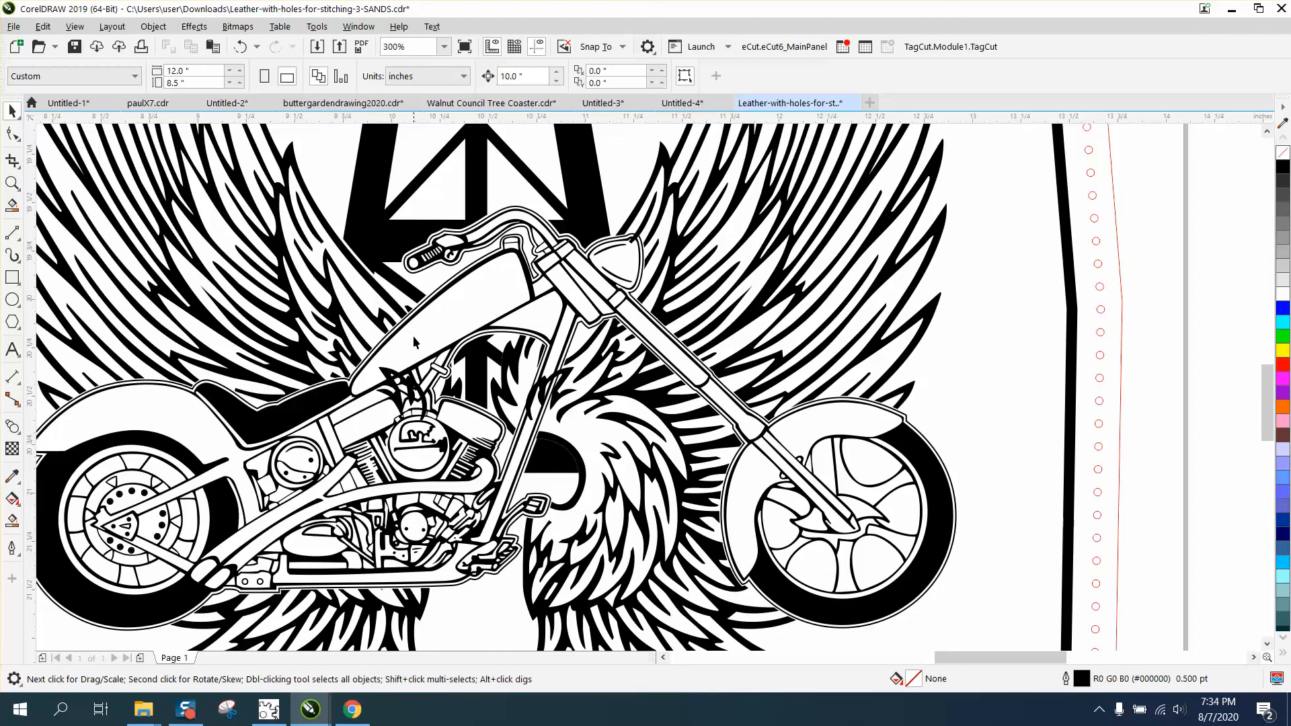
click(414, 387)
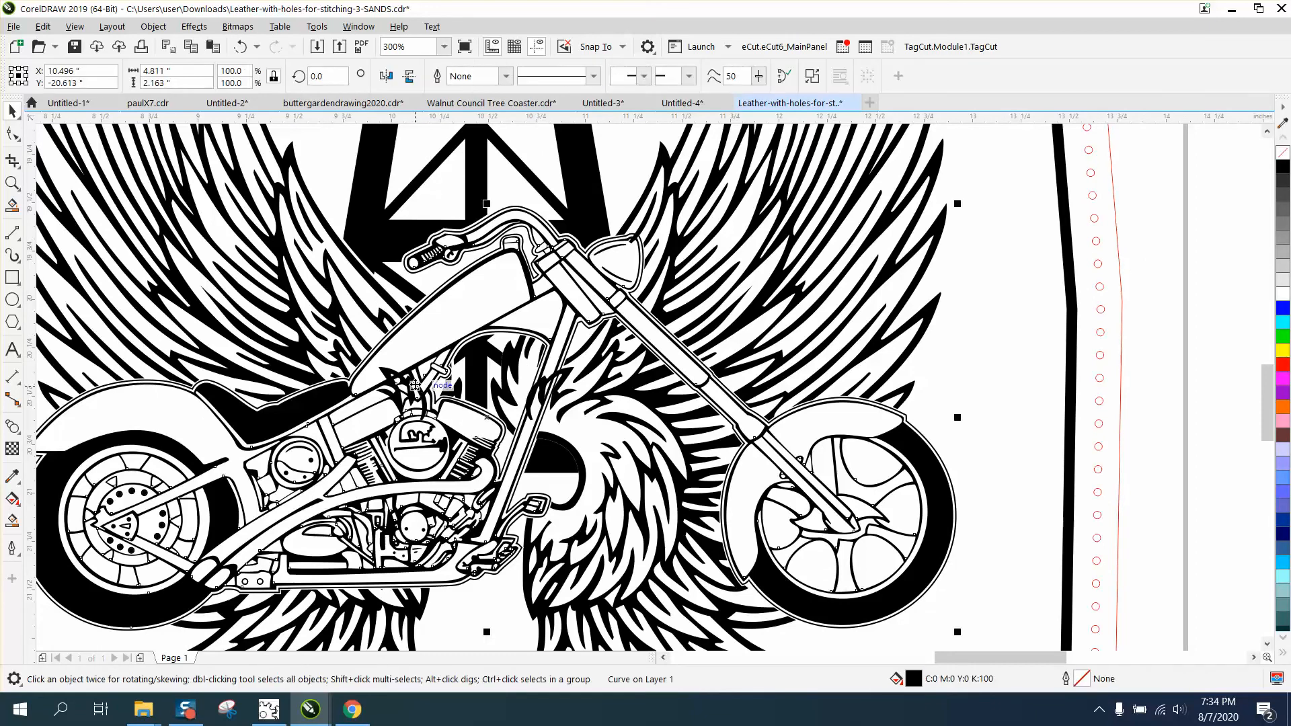
drag(415, 387, 467, 389)
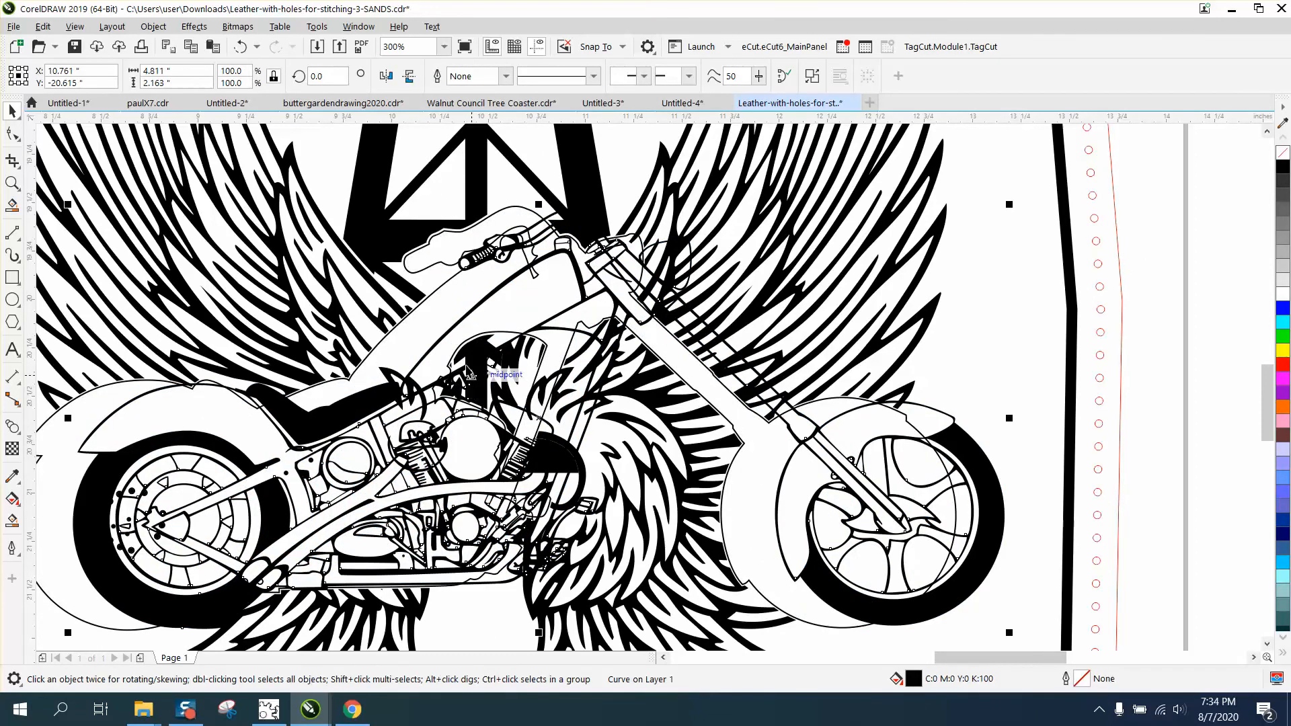
click(240, 46)
- Move the detailed motorcycle drawing 10 inches right and delete the stray black feather fragment above the engine area
scroll(537, 189, down, 2)
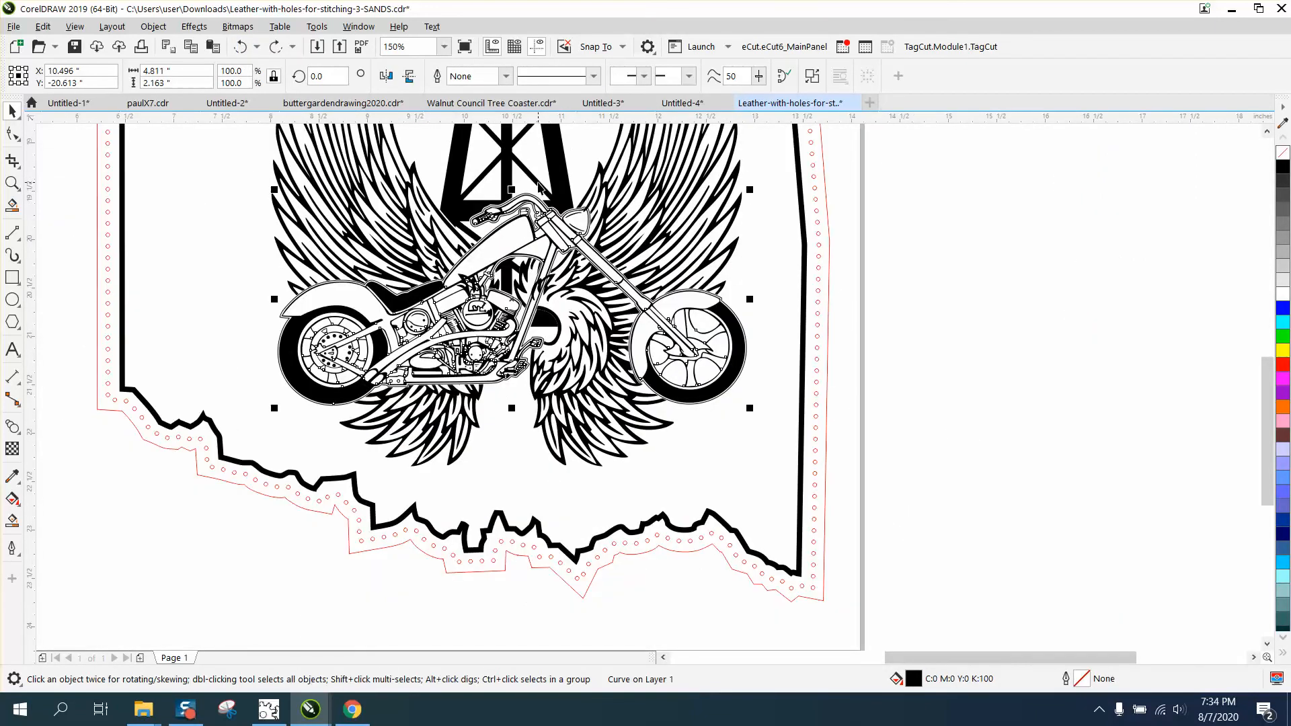
scroll(557, 187, down, 1)
key(Right)
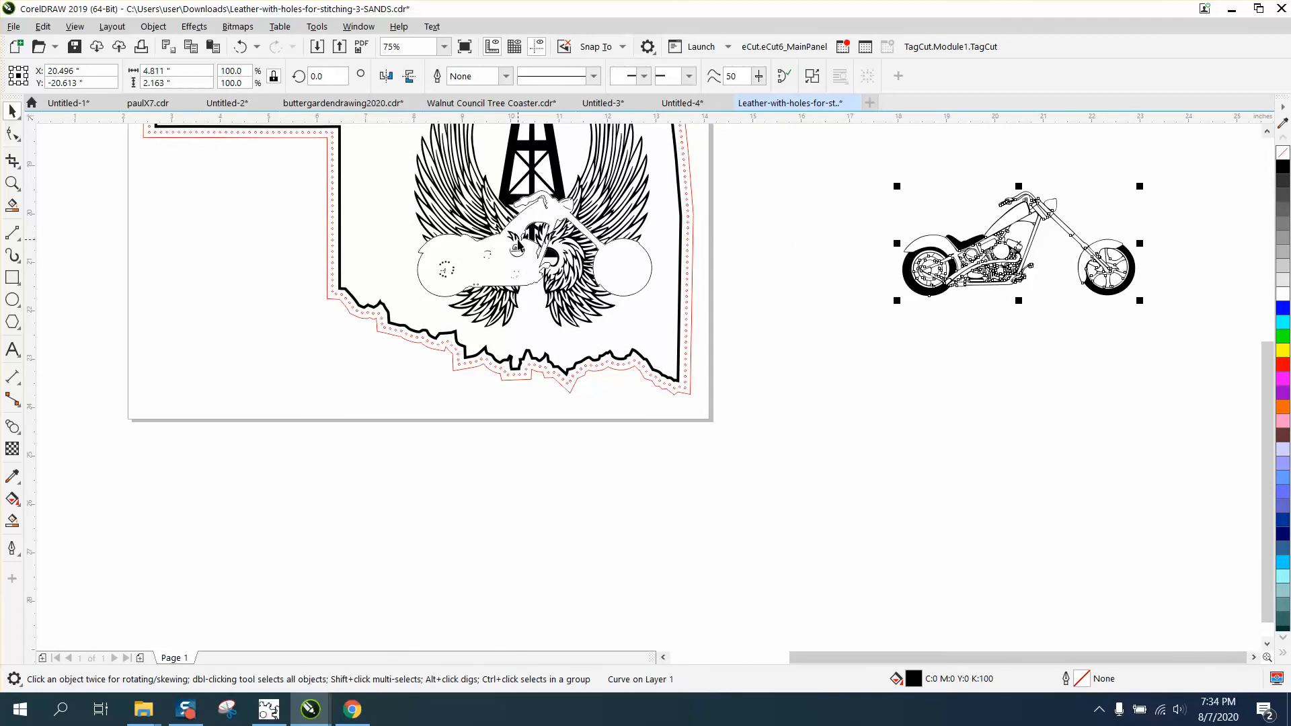
click(517, 242)
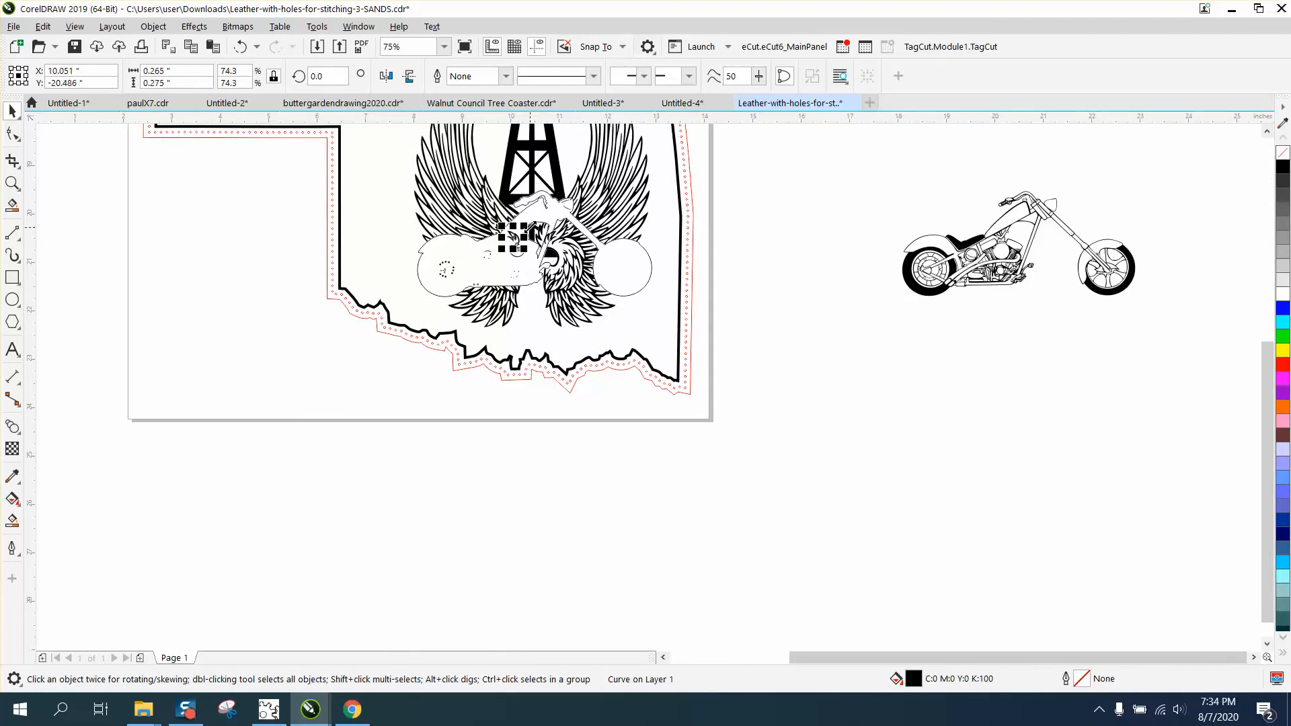
key(Delete)
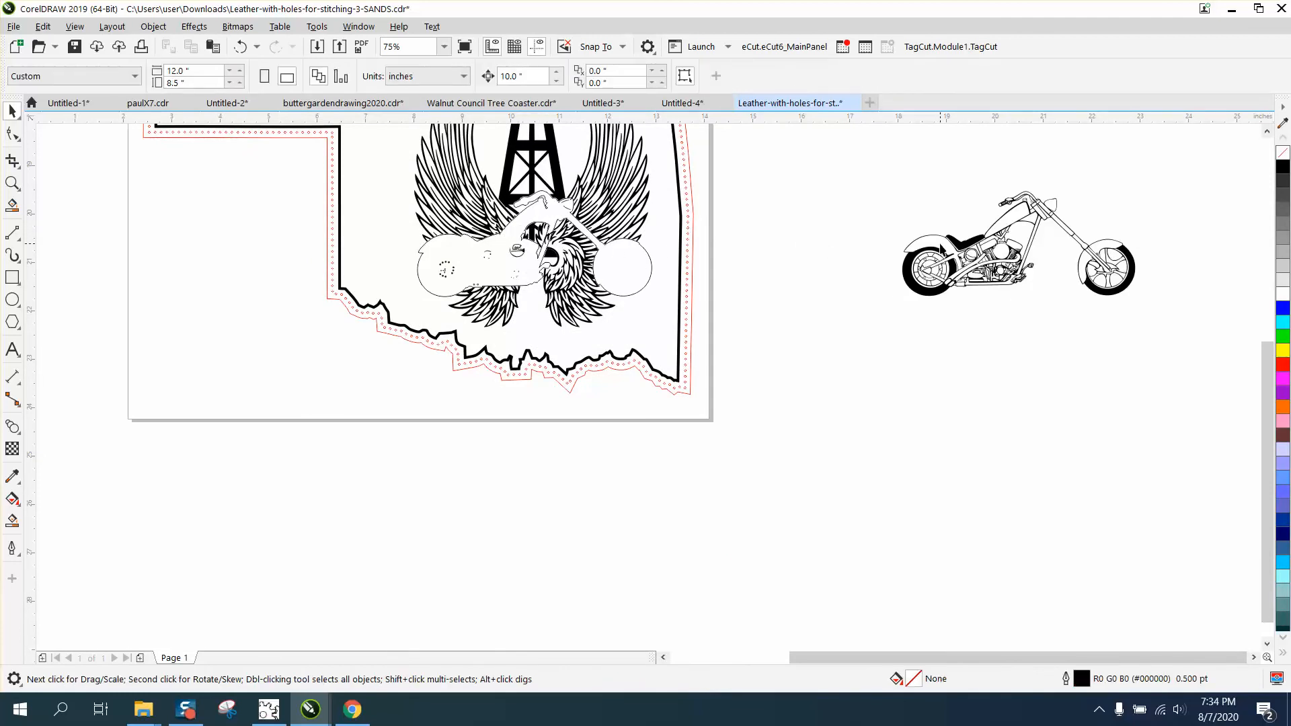
- Move the detailed motorcycle drawing 10 inches left, back onto the wings, and inspect the cleaned-up engine area
drag(1091, 289, 1154, 354)
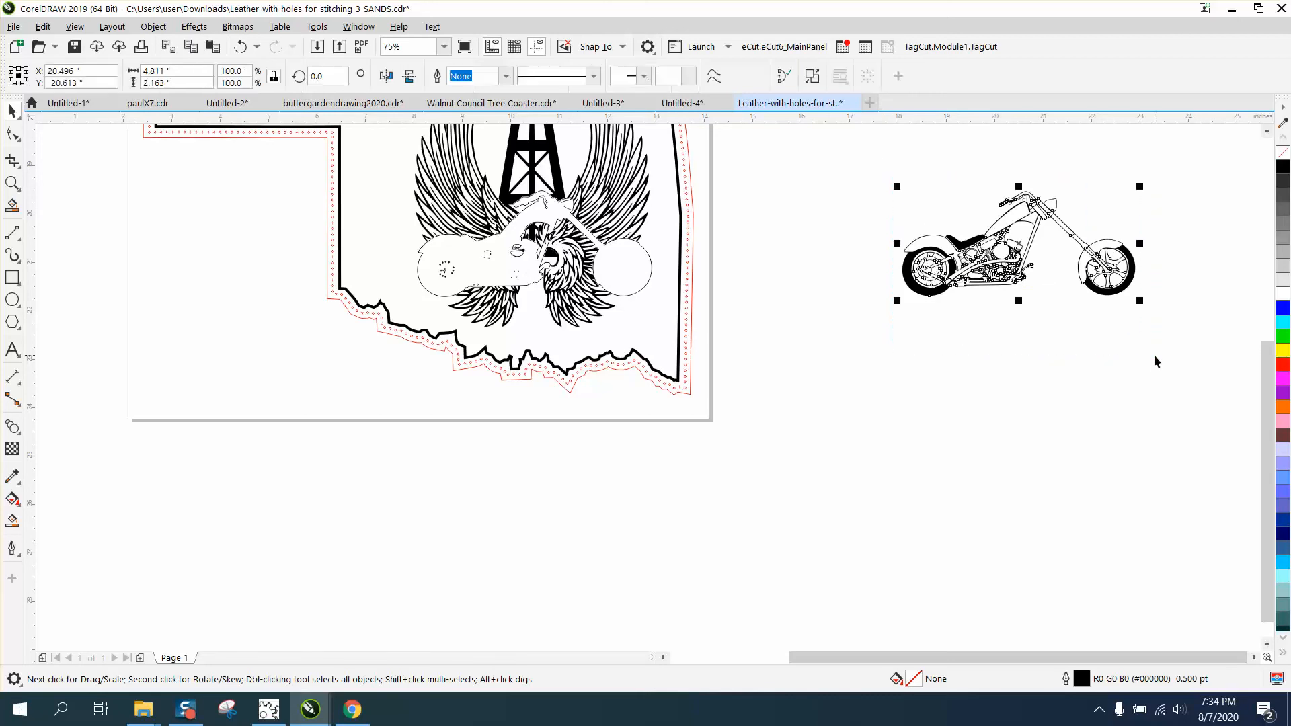
key(Left)
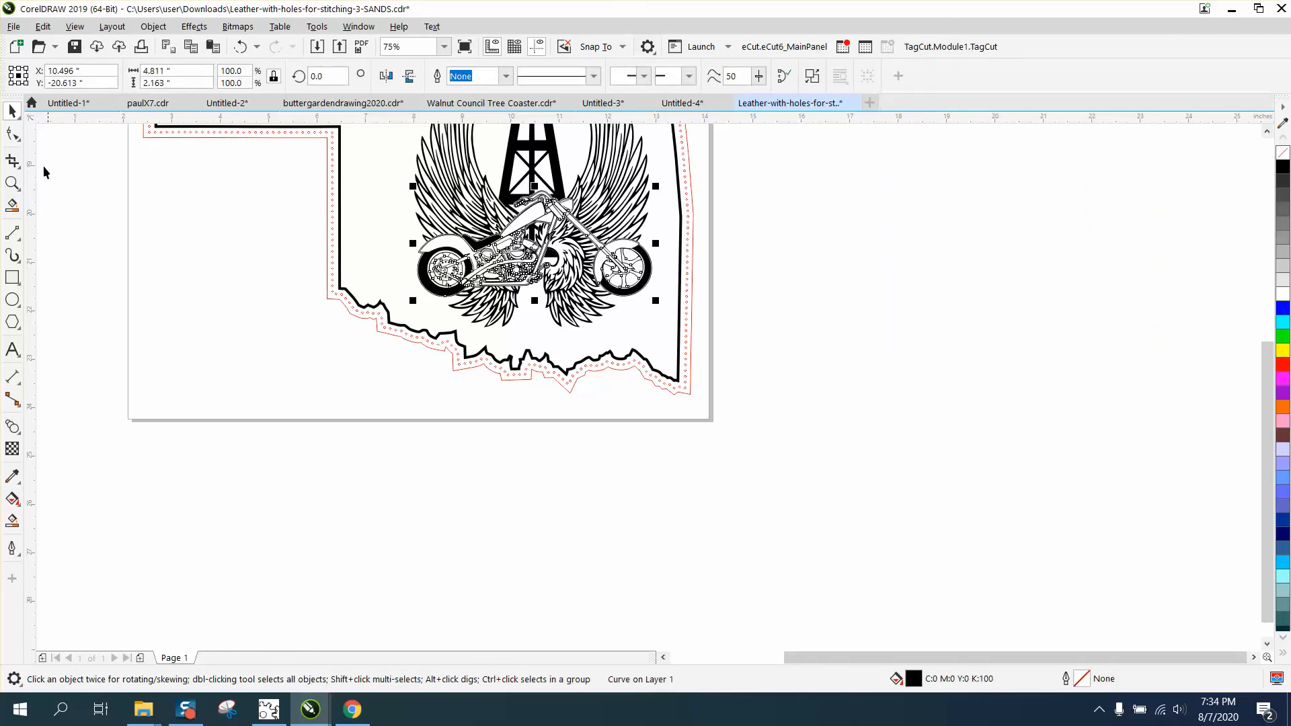
click(12, 183)
drag(388, 186, 775, 360)
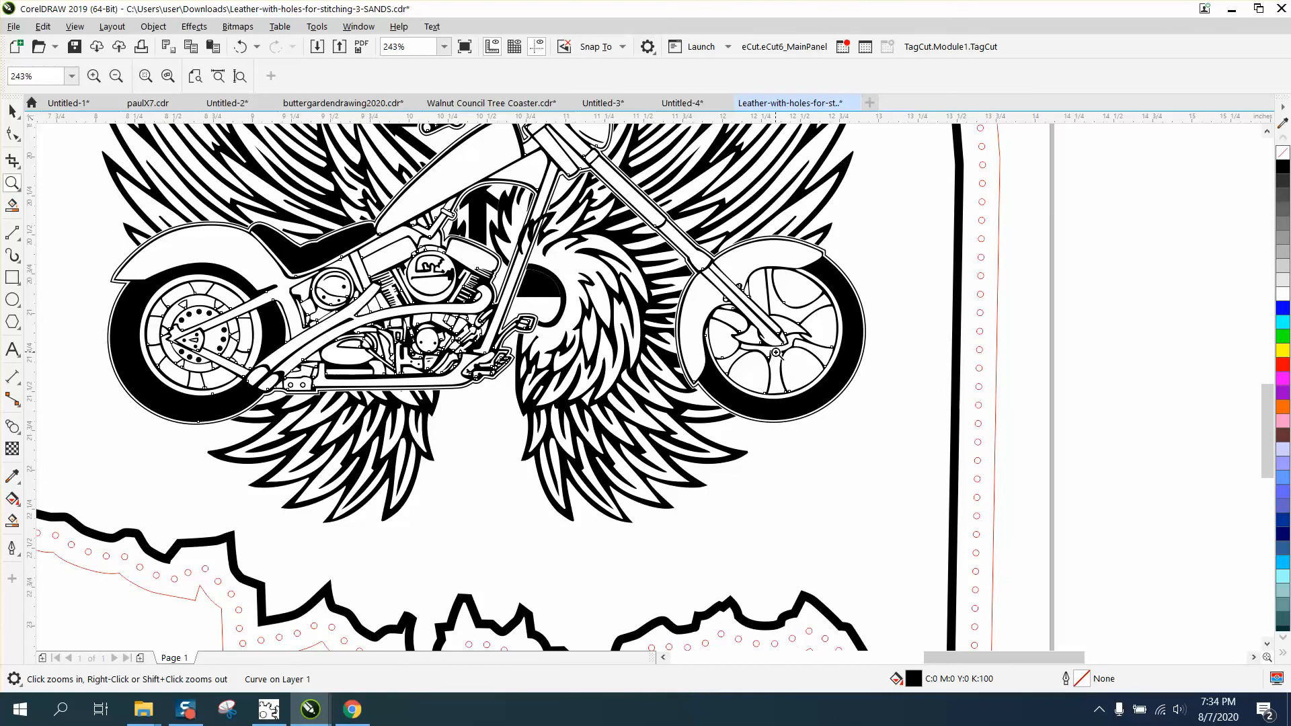
scroll(775, 352, down, 4)
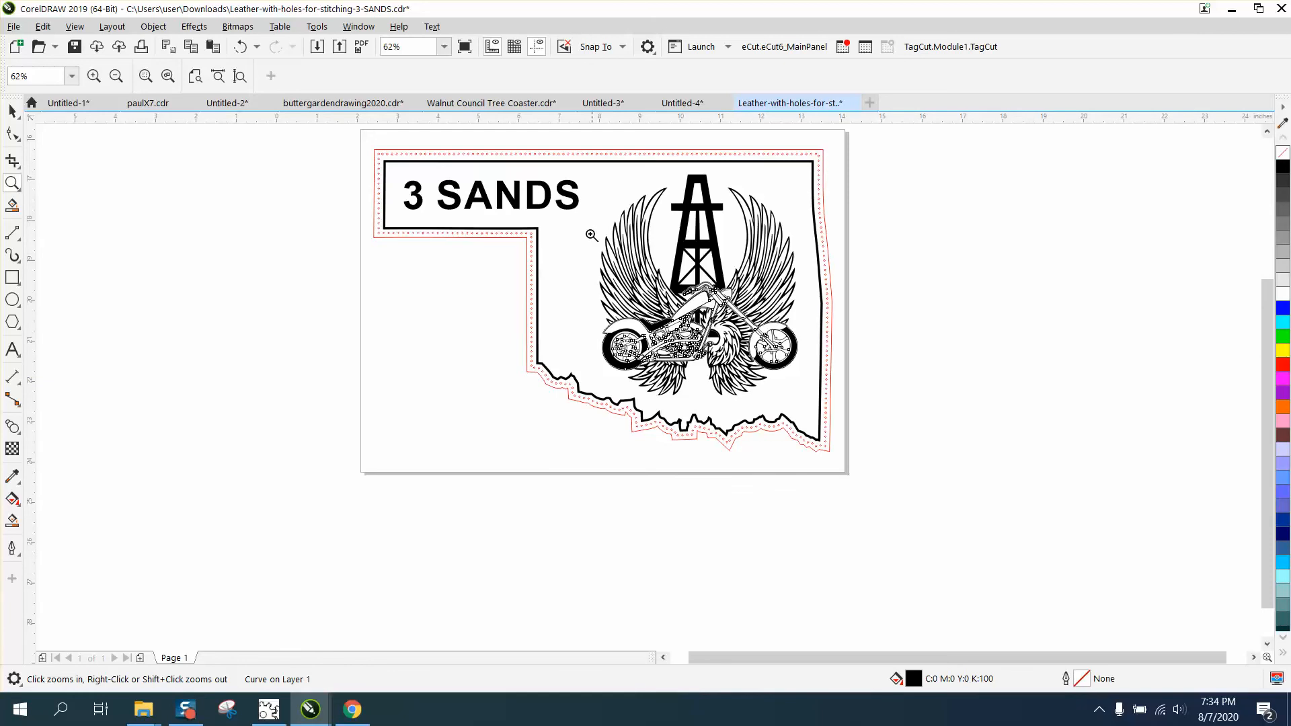
click(12, 111)
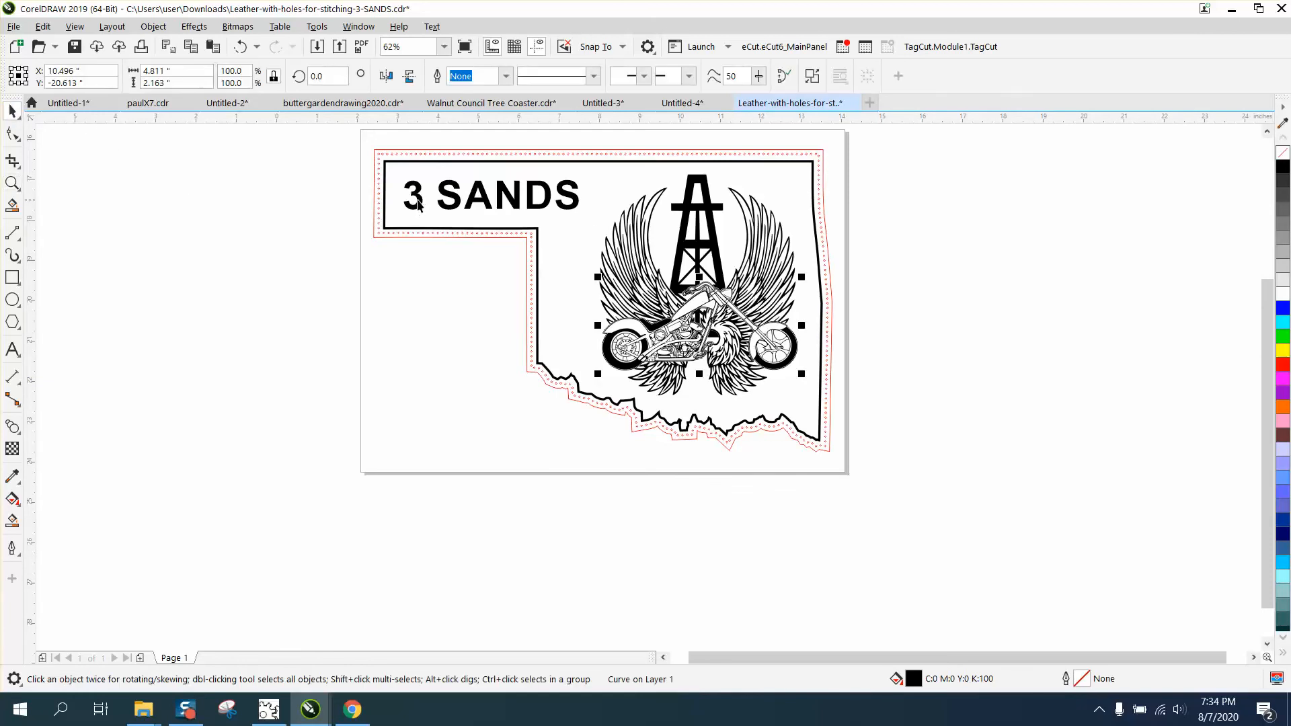
- Fill the 3 SANDS lettering with black and select the oil derrick
click(418, 205)
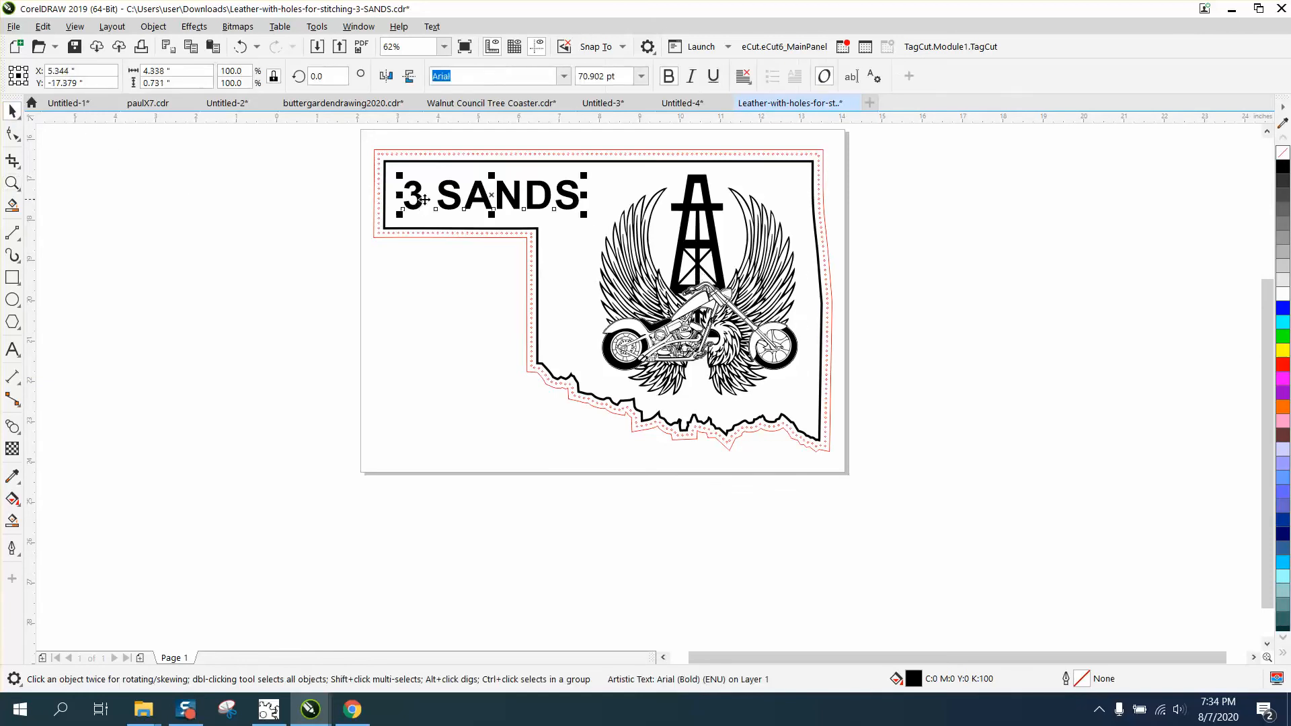
click(1284, 168)
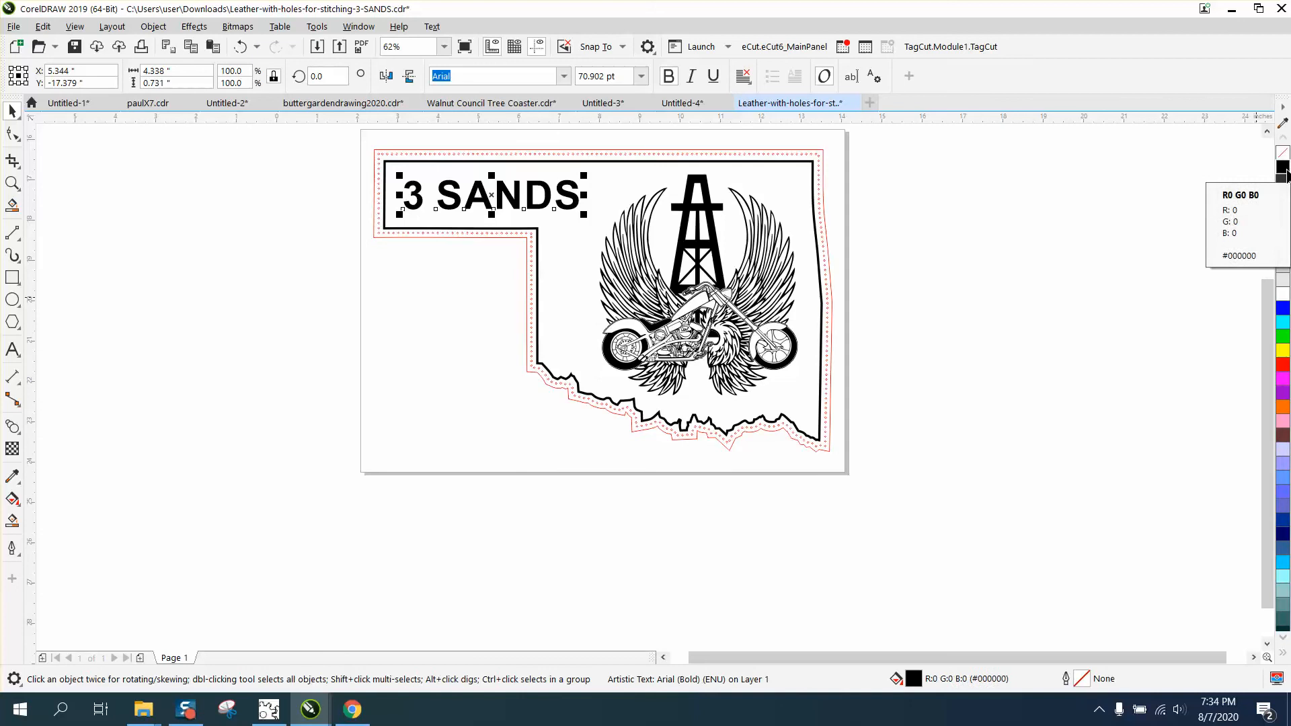
click(703, 190)
click(706, 192)
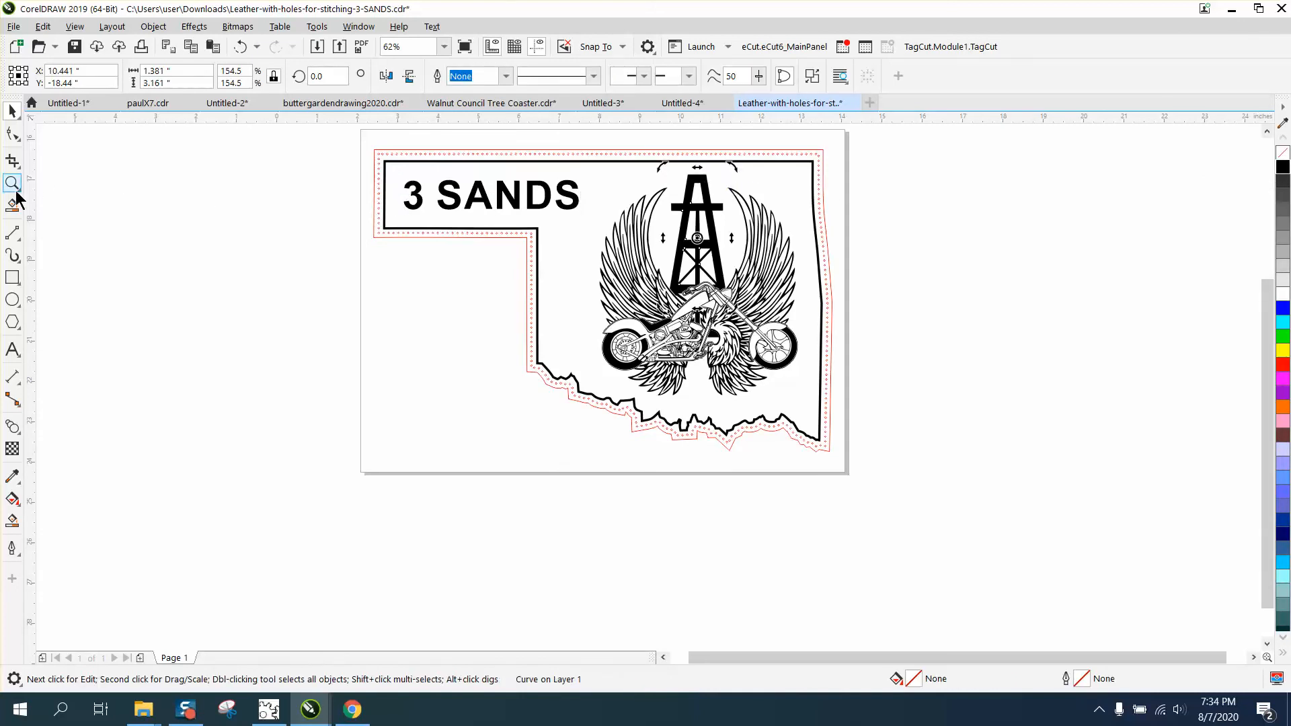
- Draw a rectangle about 15.6 by 8.3 inches over the design and fill it with yellow
click(12, 277)
mouse_move(353, 162)
mouse_down()
mouse_move(930, 482)
mouse_move(983, 497)
mouse_up()
click(1283, 351)
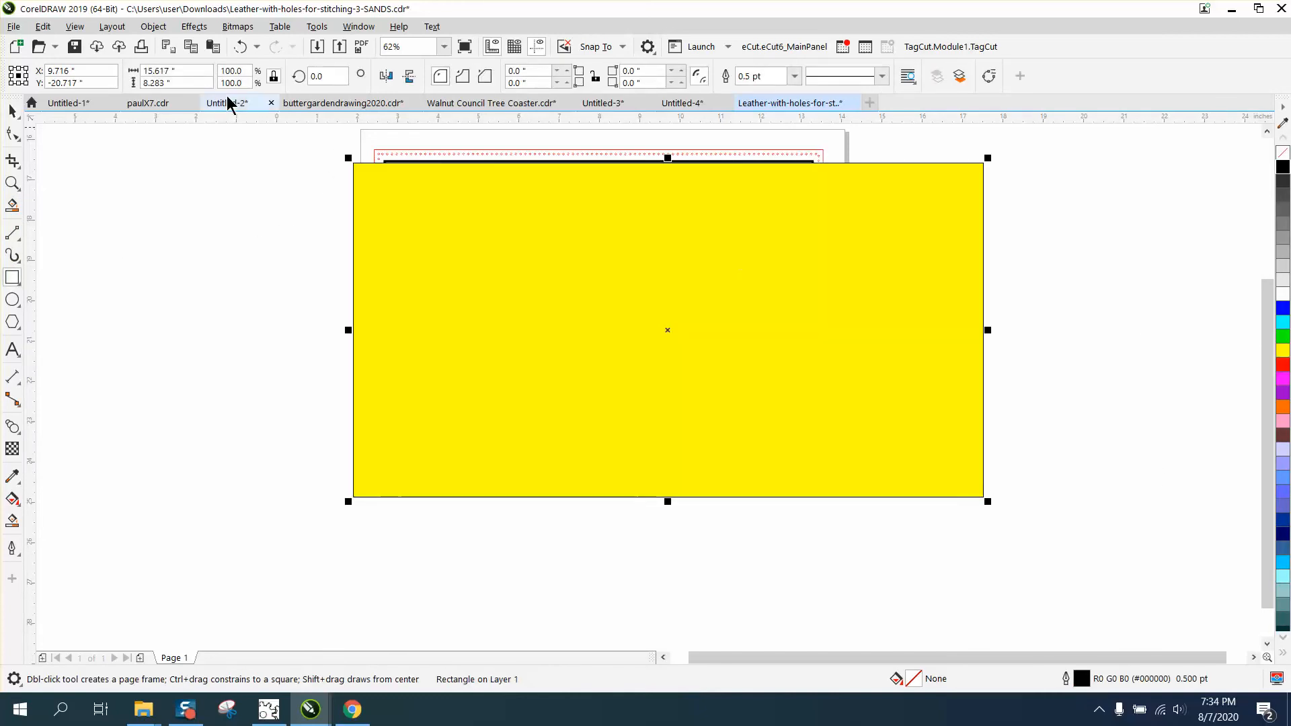
- Send the yellow rectangle behind the artwork and inspect the derrick, wings and motorcycle for leftover white areas
click(153, 26)
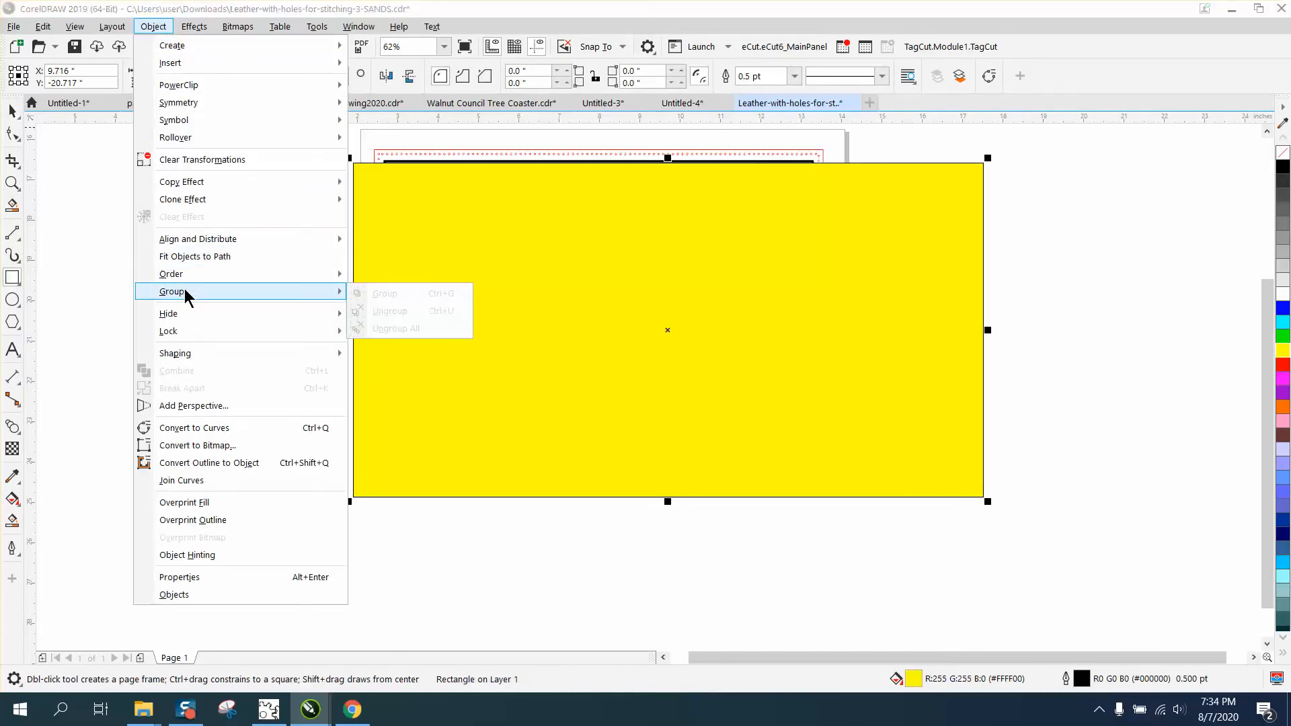
mouse_move(316, 276)
click(373, 291)
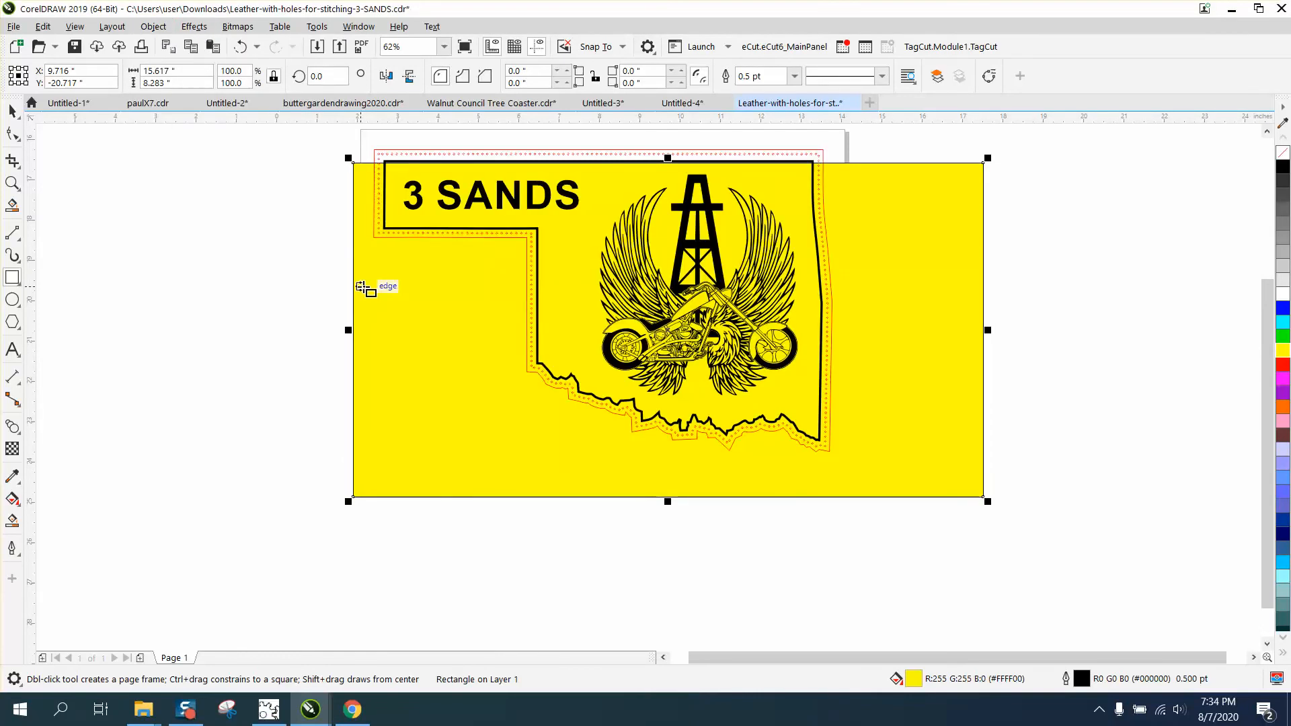
click(12, 183)
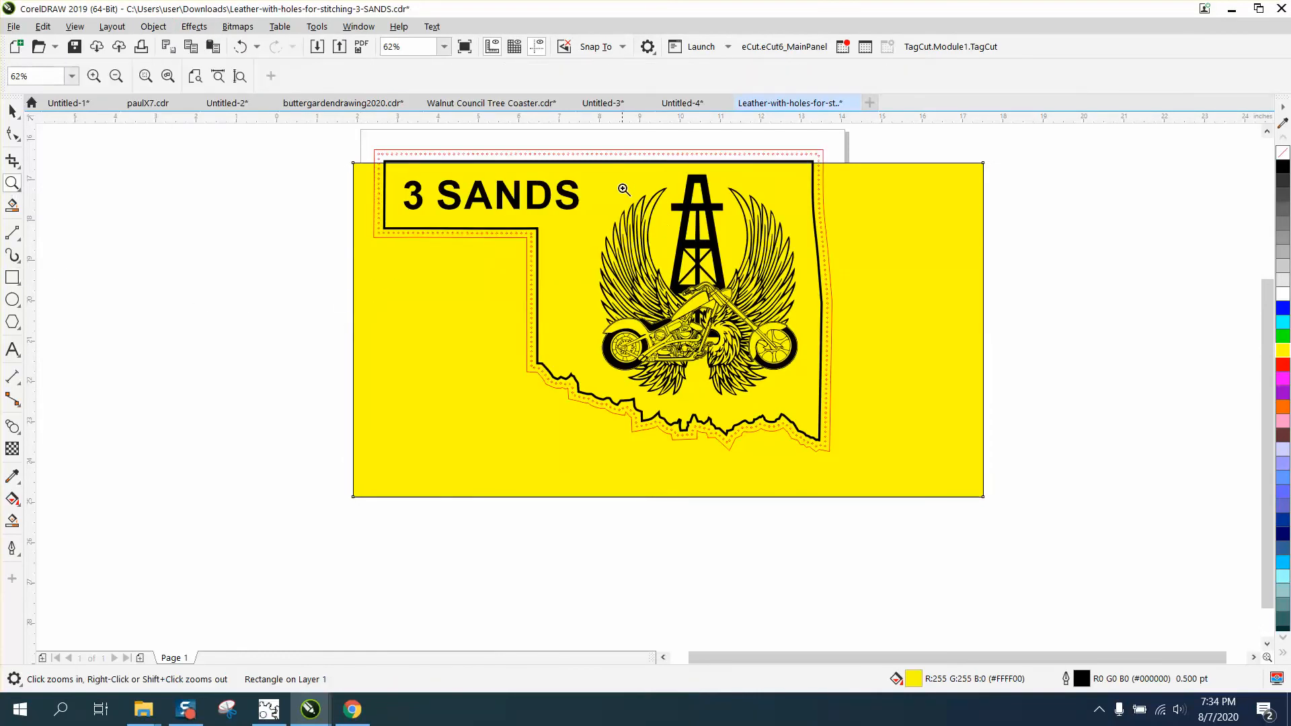
drag(621, 182, 782, 307)
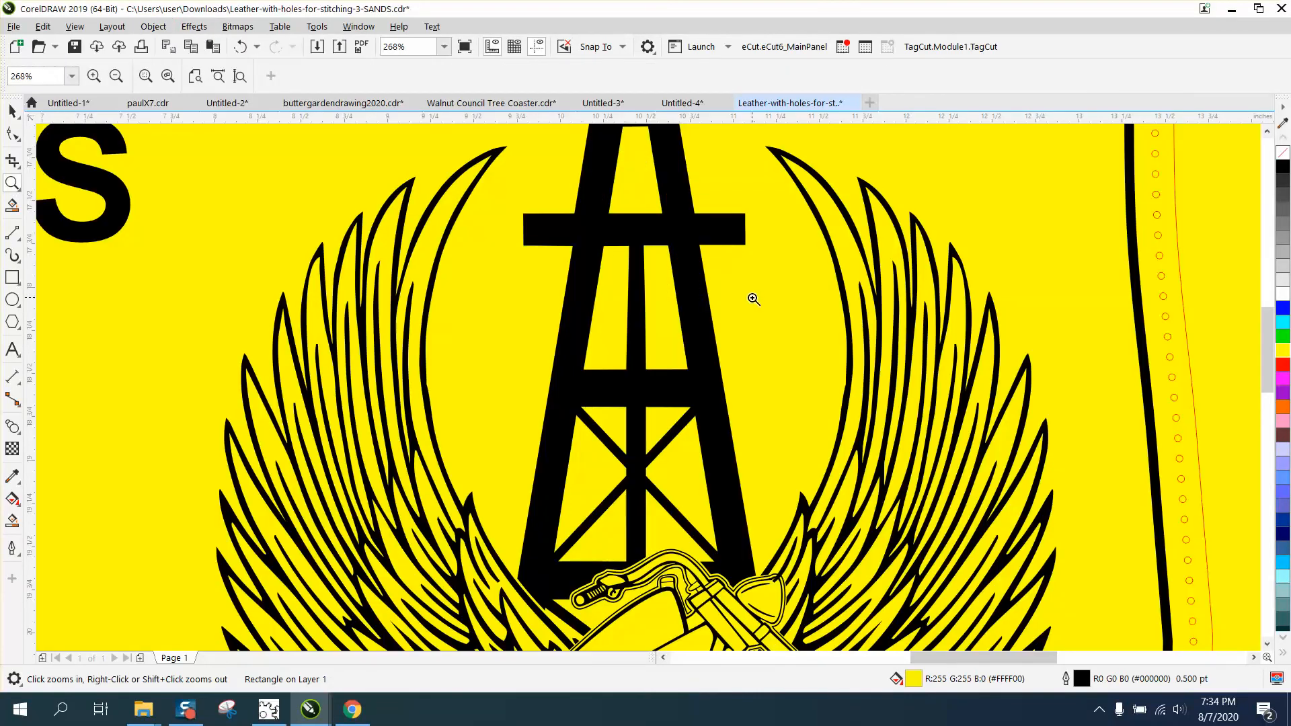
right_click(728, 303)
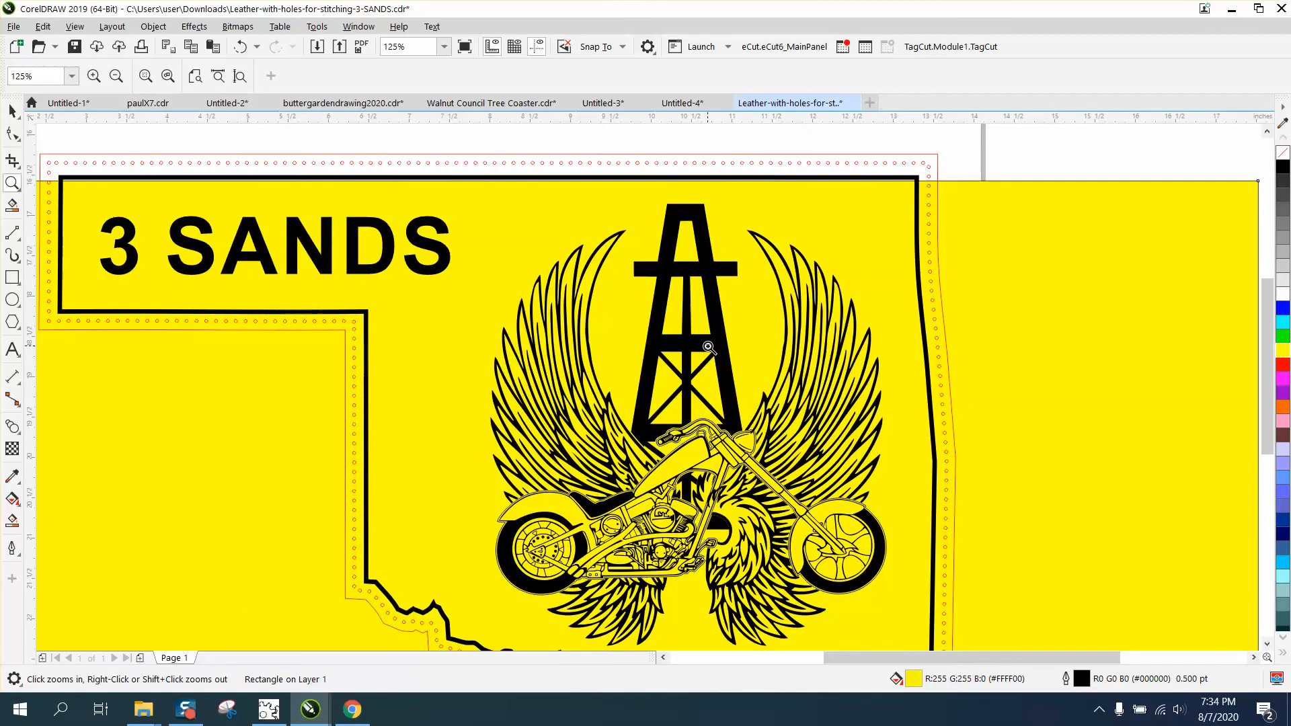